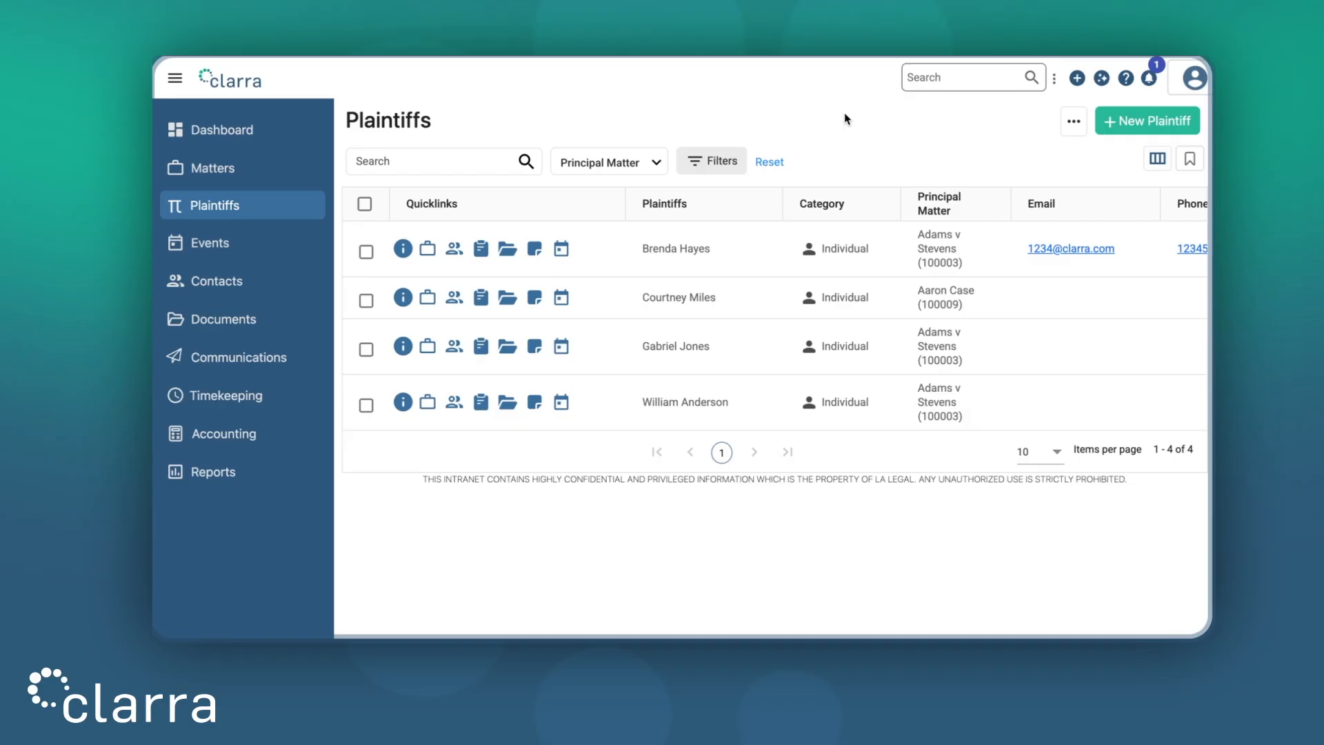
Step: Browse the first plaintiff's matters, contacts, events, notes, documents, details and profile form, then return to the plaintiff list
{"action": "left_click", "coordinate": [424, 256]}
{"action": "left_click", "coordinate": [570, 193]}
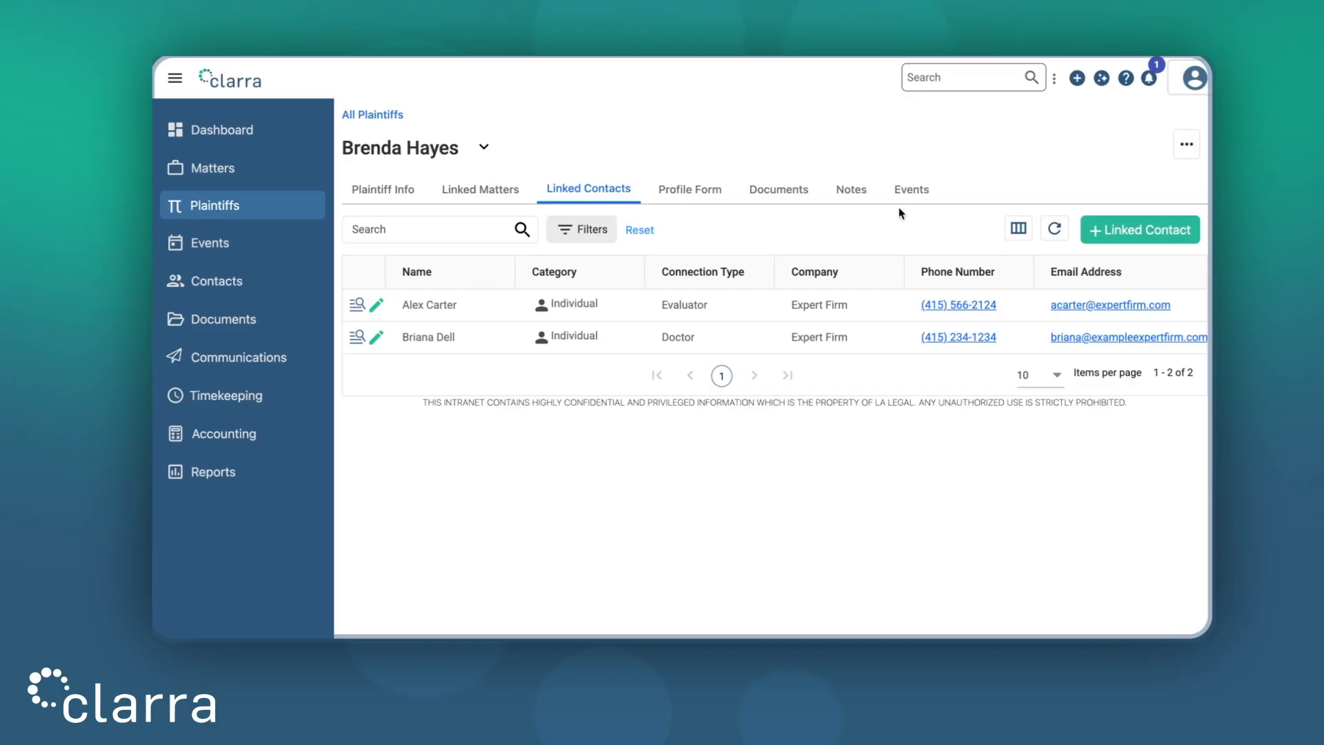
{"action": "left_click", "coordinate": [917, 197]}
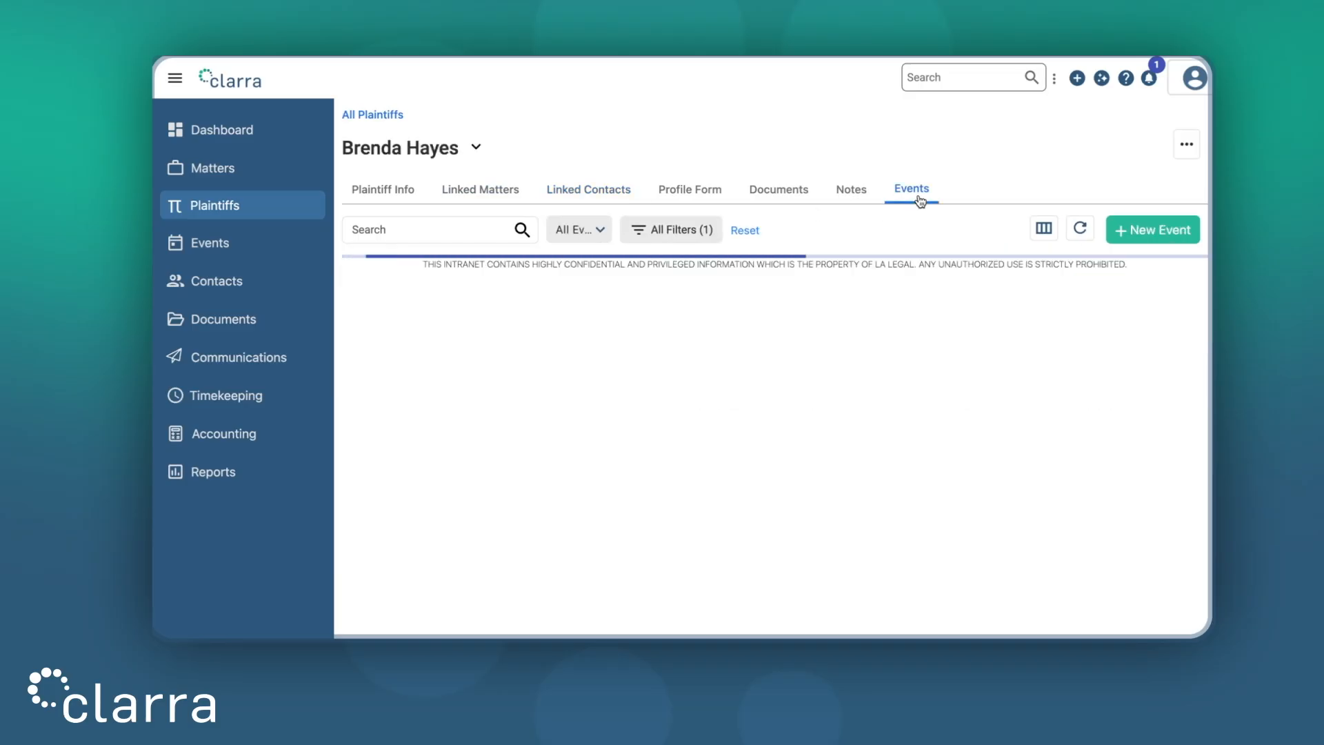
{"action": "left_click", "coordinate": [855, 196]}
{"action": "left_click", "coordinate": [797, 192]}
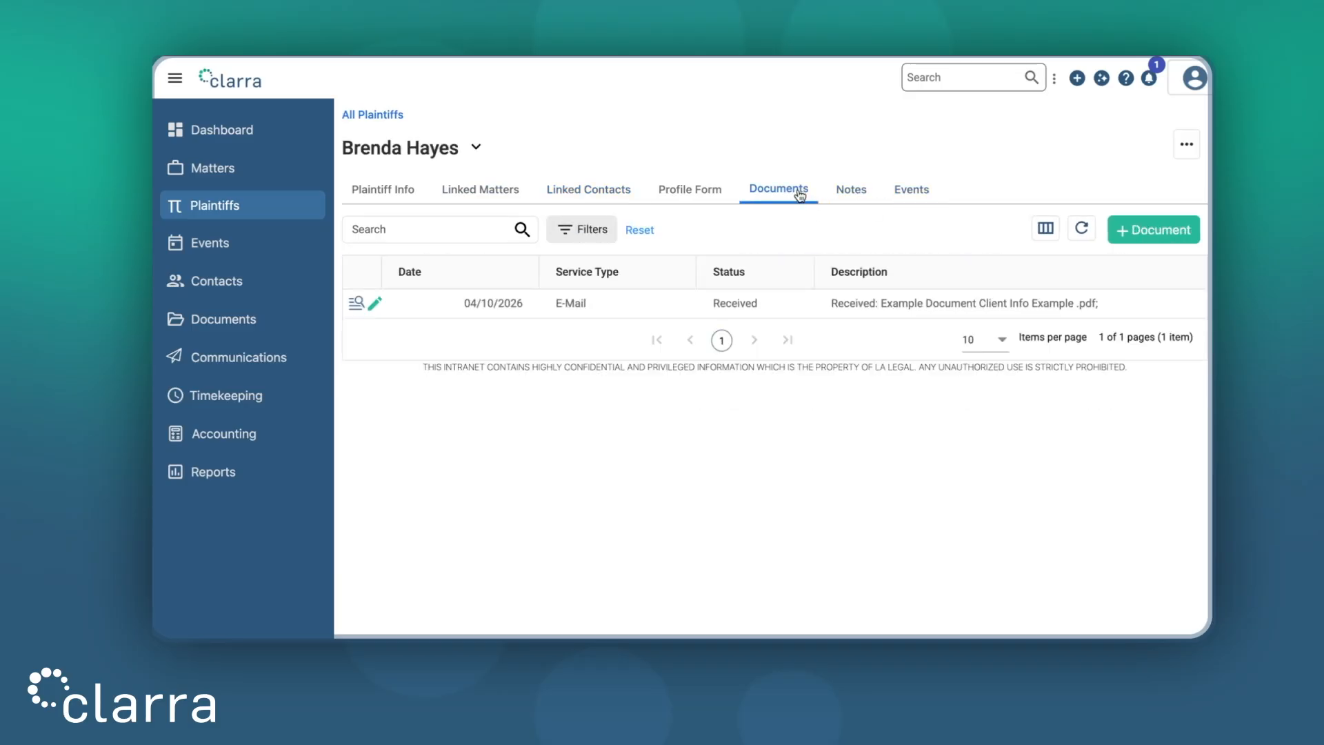
{"action": "left_click", "coordinate": [390, 202]}
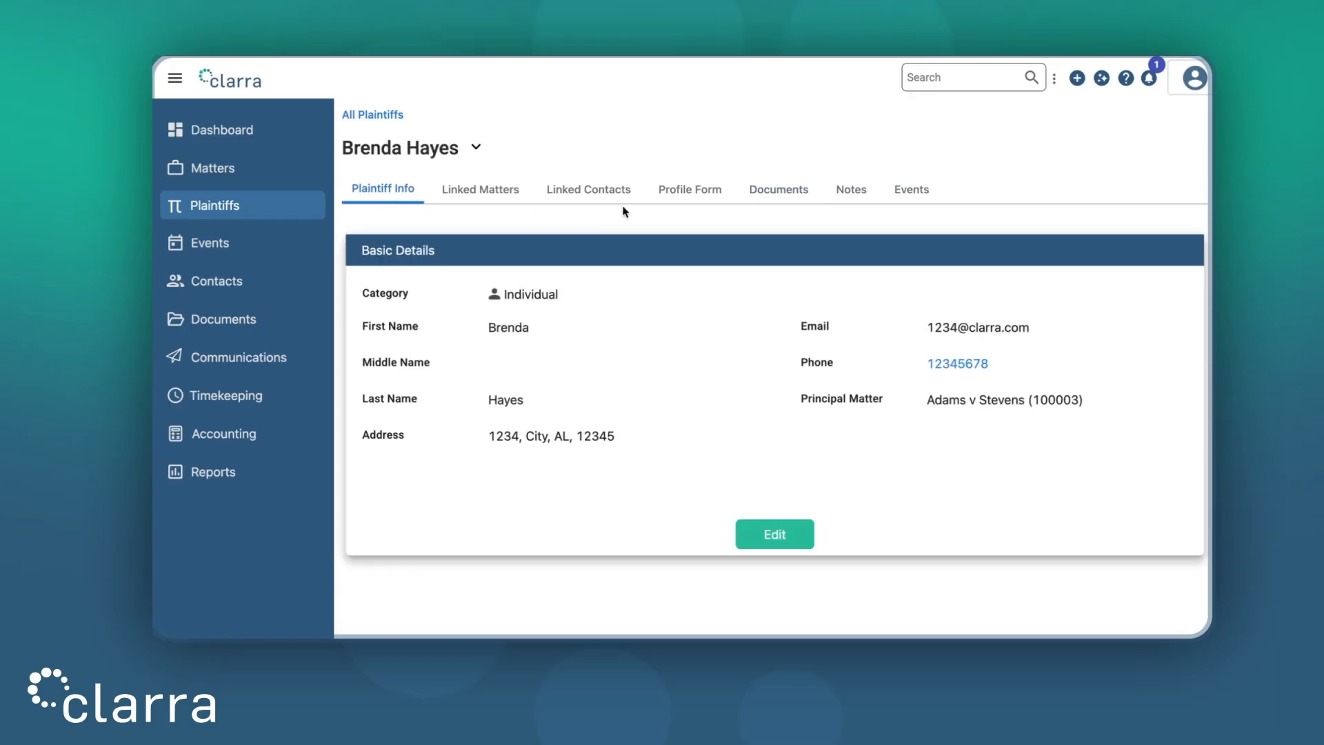
{"action": "left_click", "coordinate": [679, 197]}
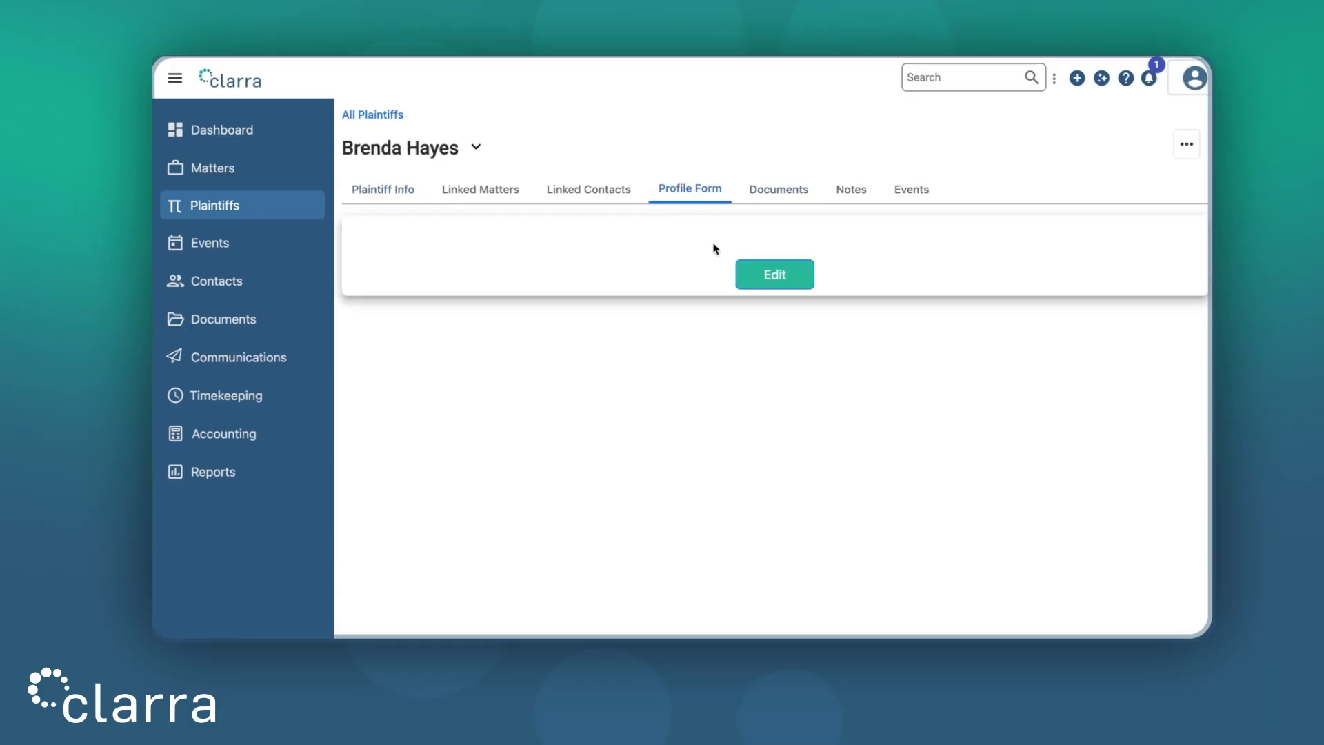
{"action": "left_click", "coordinate": [747, 275]}
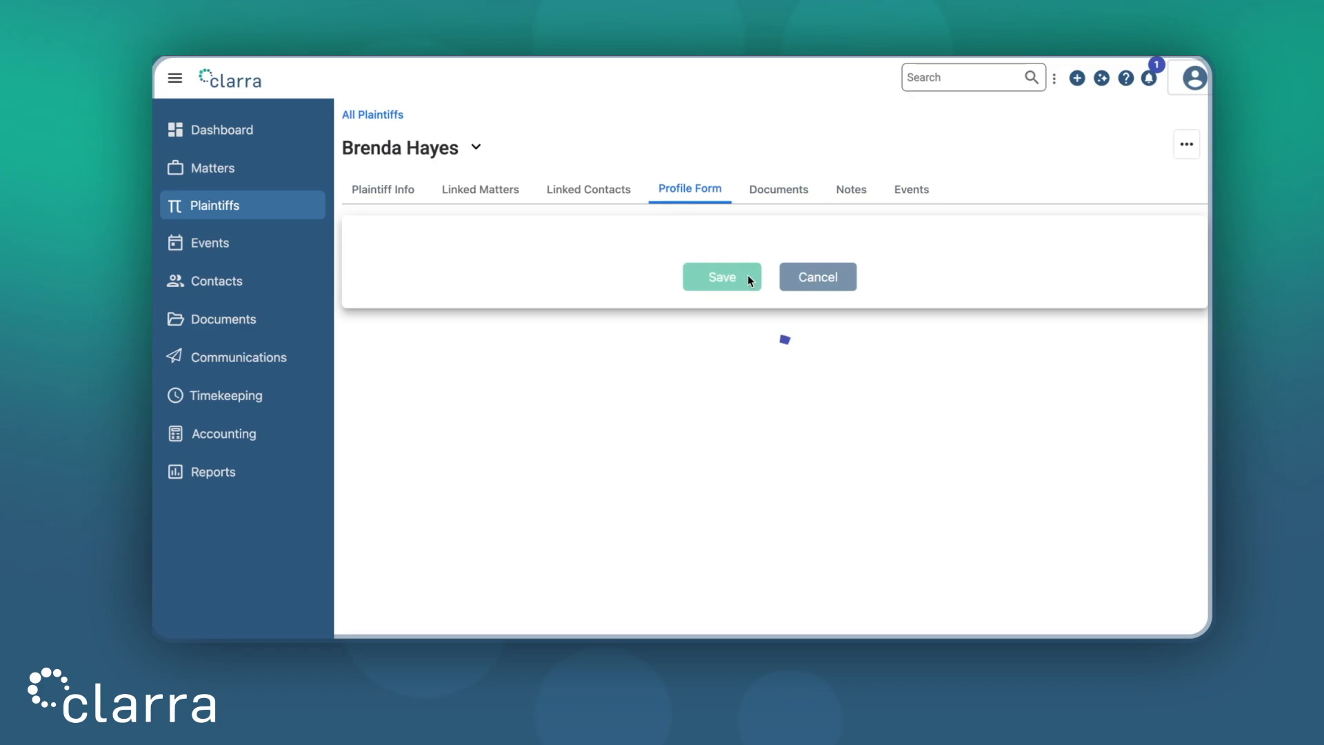
{"action": "left_click", "coordinate": [817, 282]}
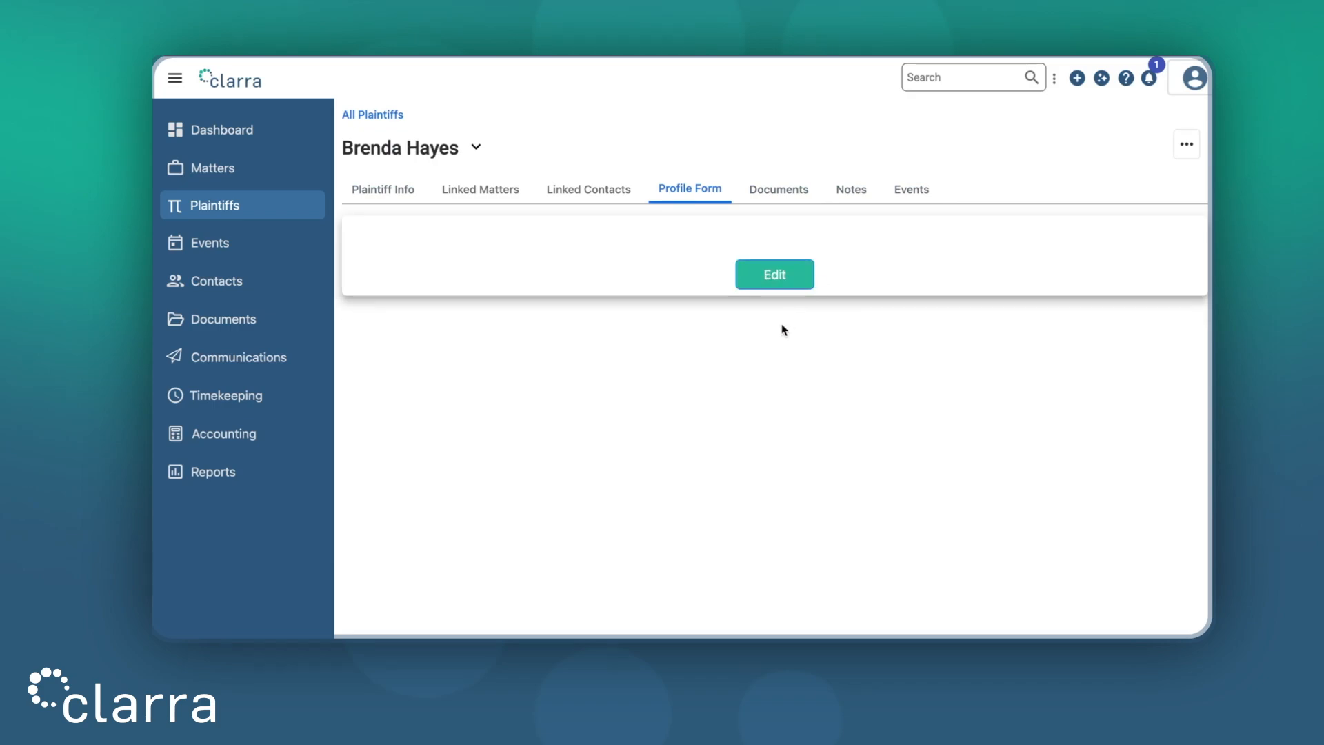
{"action": "left_click", "coordinate": [283, 209]}
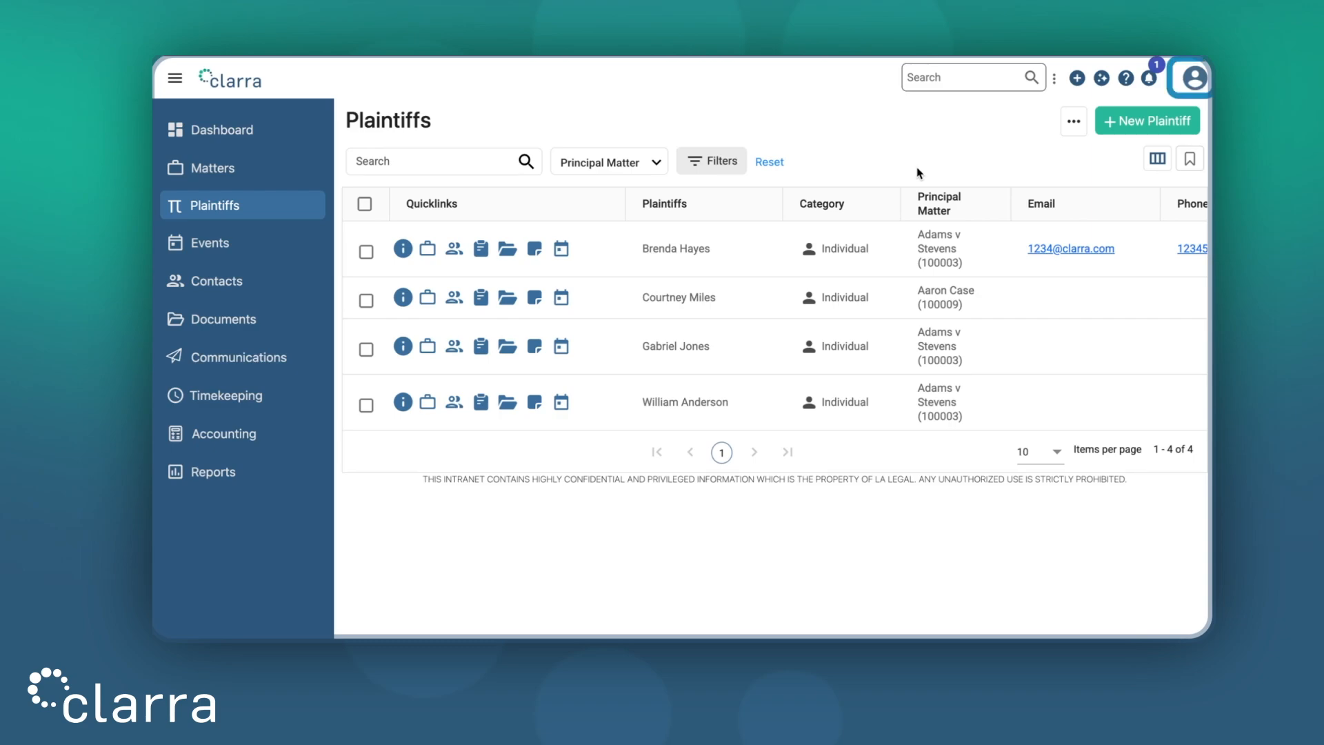
Step: From account options, go to Properties settings' Plaintiffs tab and start a new property
{"action": "left_click", "coordinate": [1195, 81]}
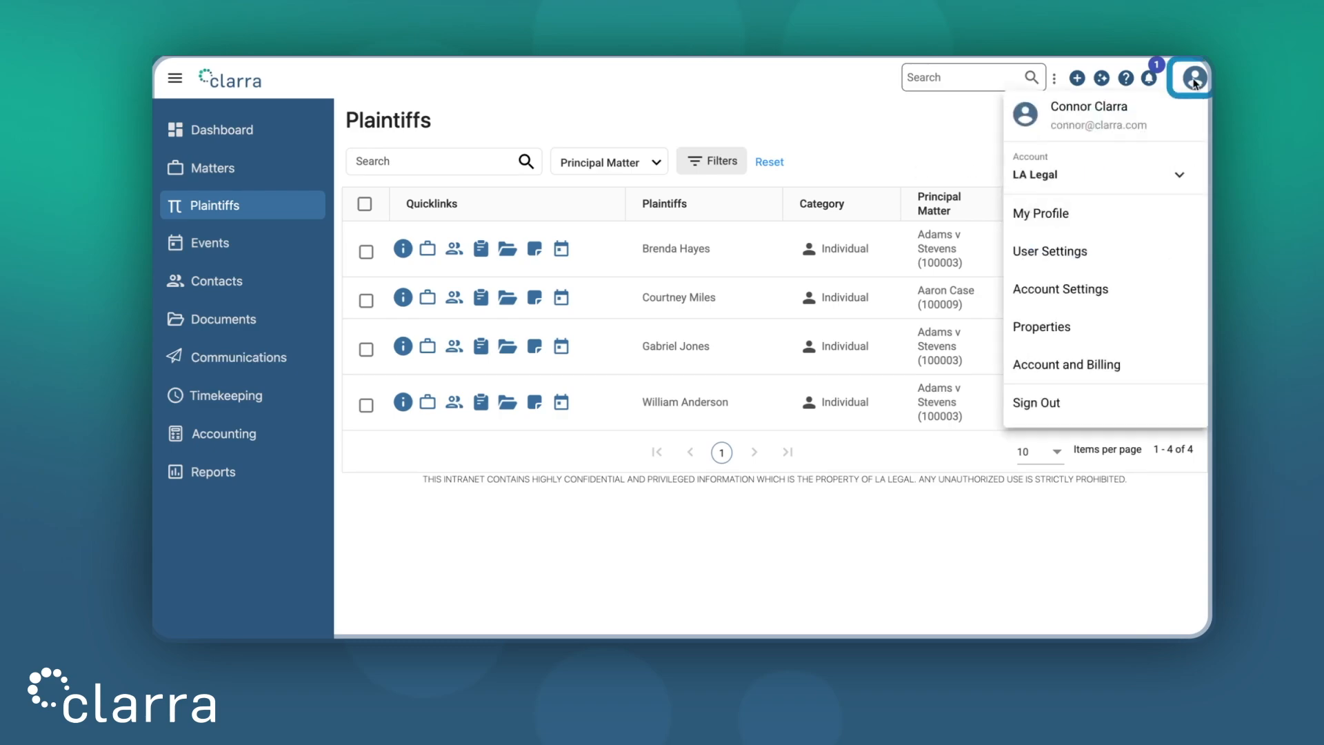
{"action": "left_click", "coordinate": [1128, 324]}
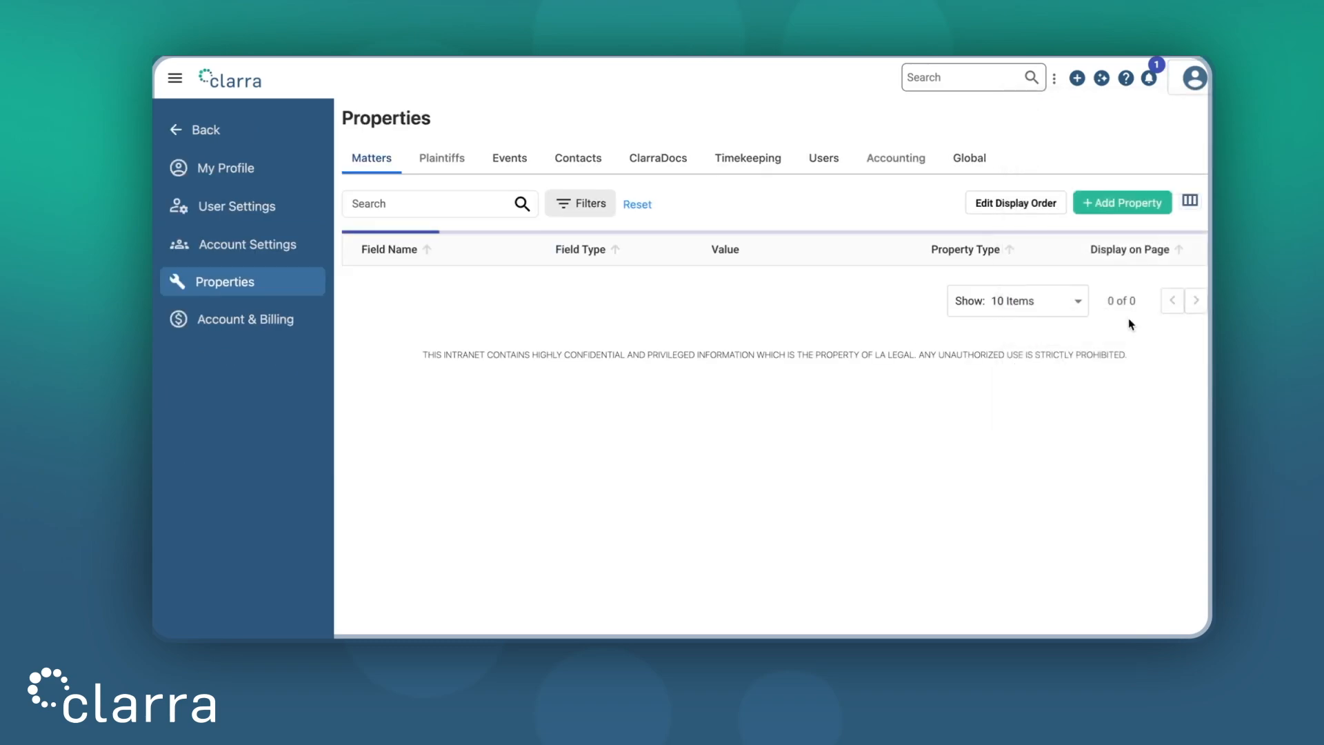
{"action": "left_click", "coordinate": [445, 160]}
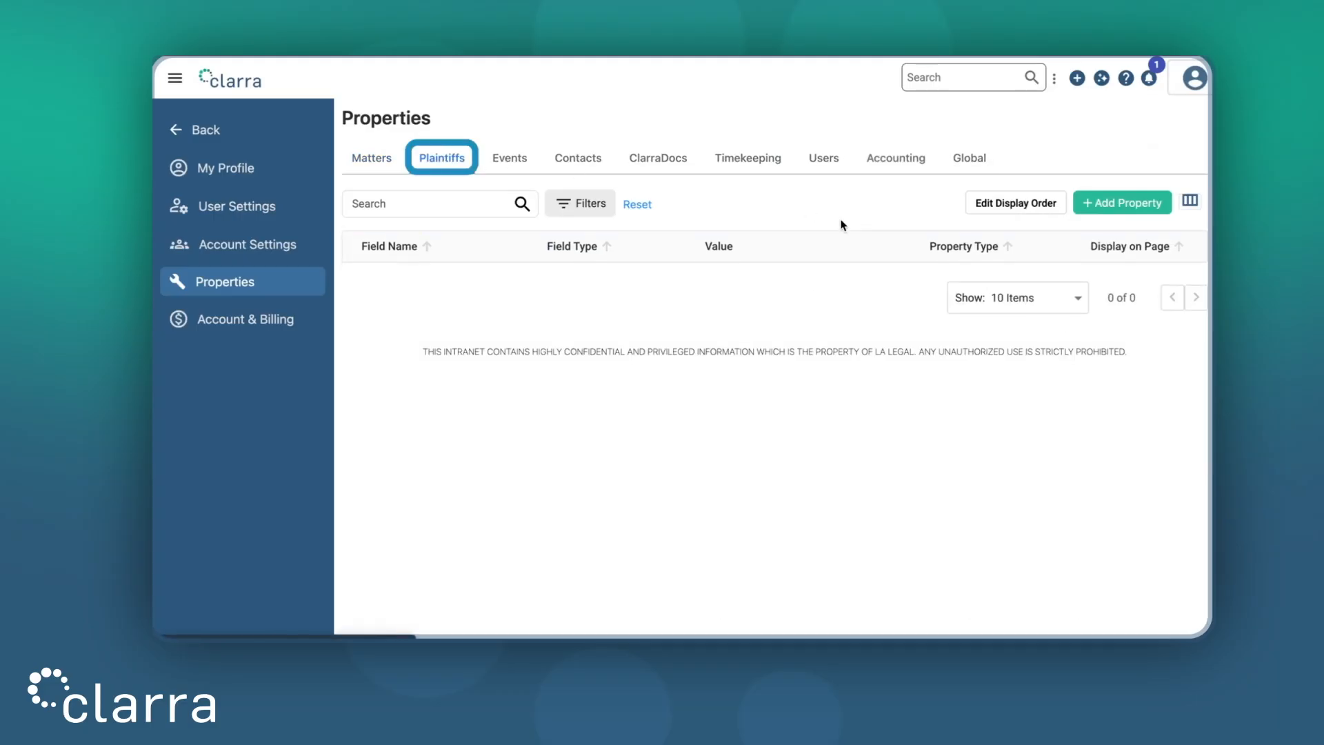
{"action": "left_click", "coordinate": [1118, 208]}
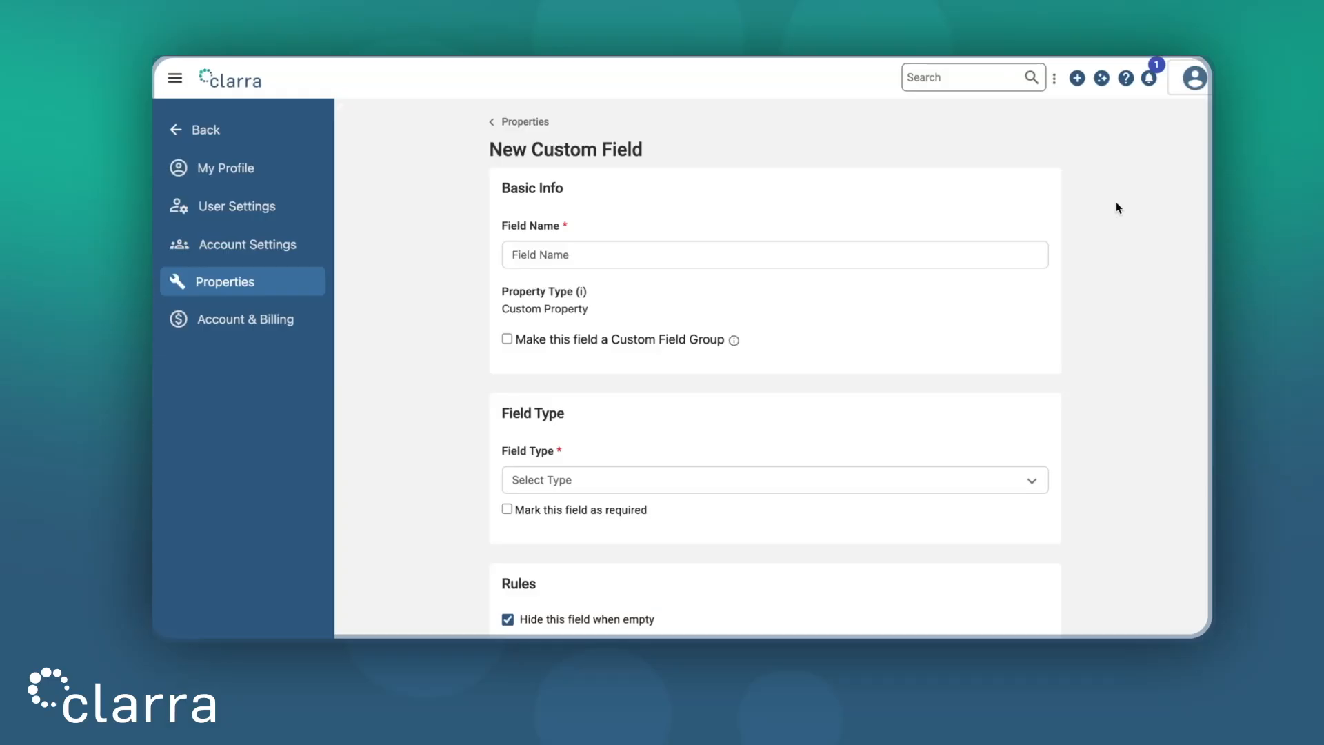
Step: Name the new custom field 'Client Number'
{"action": "left_click", "coordinate": [827, 253]}
{"action": "type", "text": "Client Number"}
{"action": "left_click", "coordinate": [1105, 328]}
{"action": "scroll", "coordinate": [1105, 328], "scroll_direction": "down", "scroll_amount": 3}
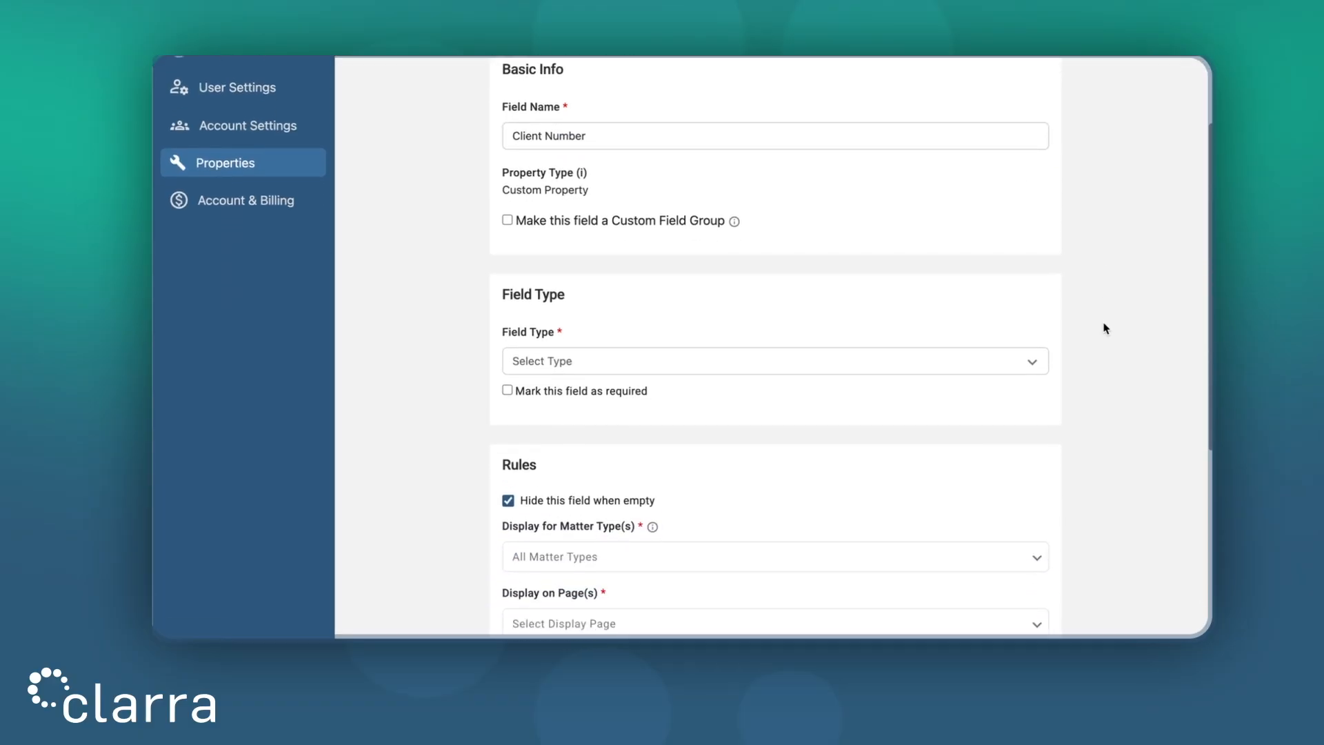
Step: Set the Client Number field type to Number
{"action": "left_click", "coordinate": [946, 360]}
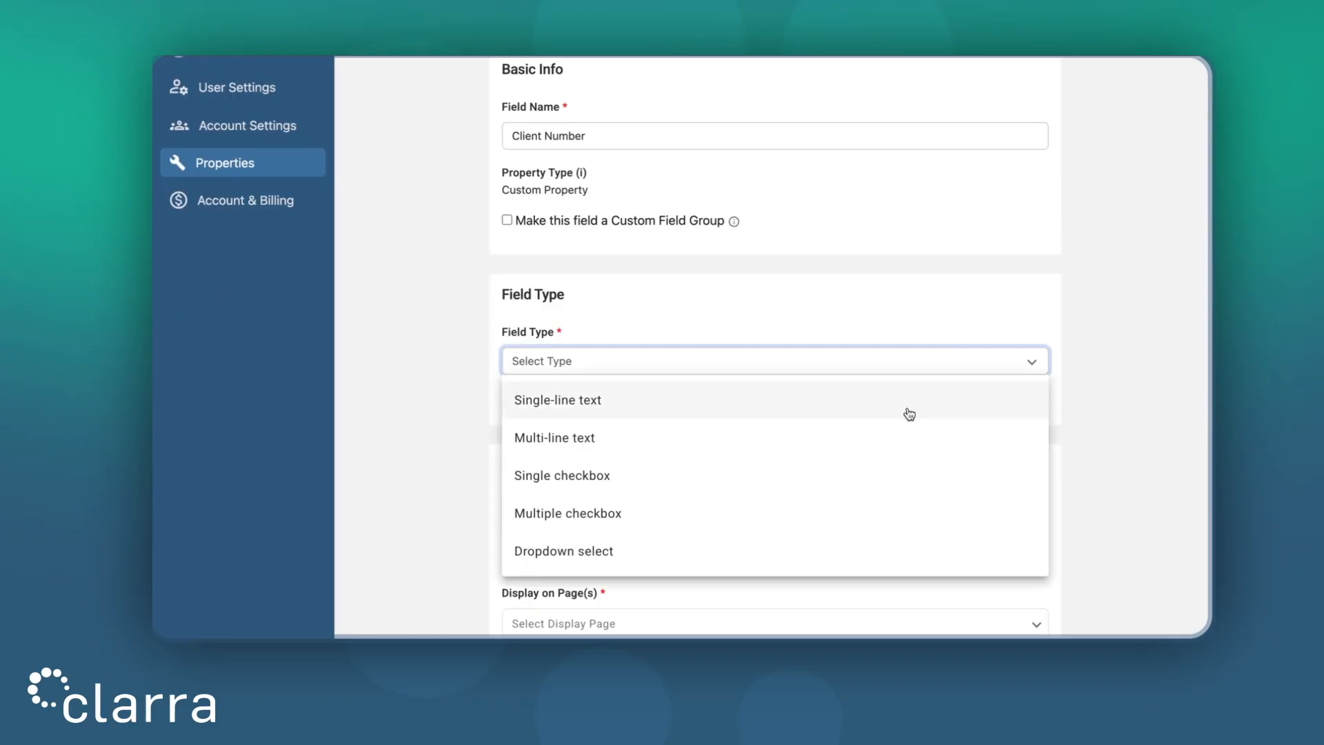
{"action": "scroll", "coordinate": [882, 446], "scroll_direction": "down", "scroll_amount": 1}
{"action": "scroll", "coordinate": [882, 446], "scroll_direction": "down", "scroll_amount": 5}
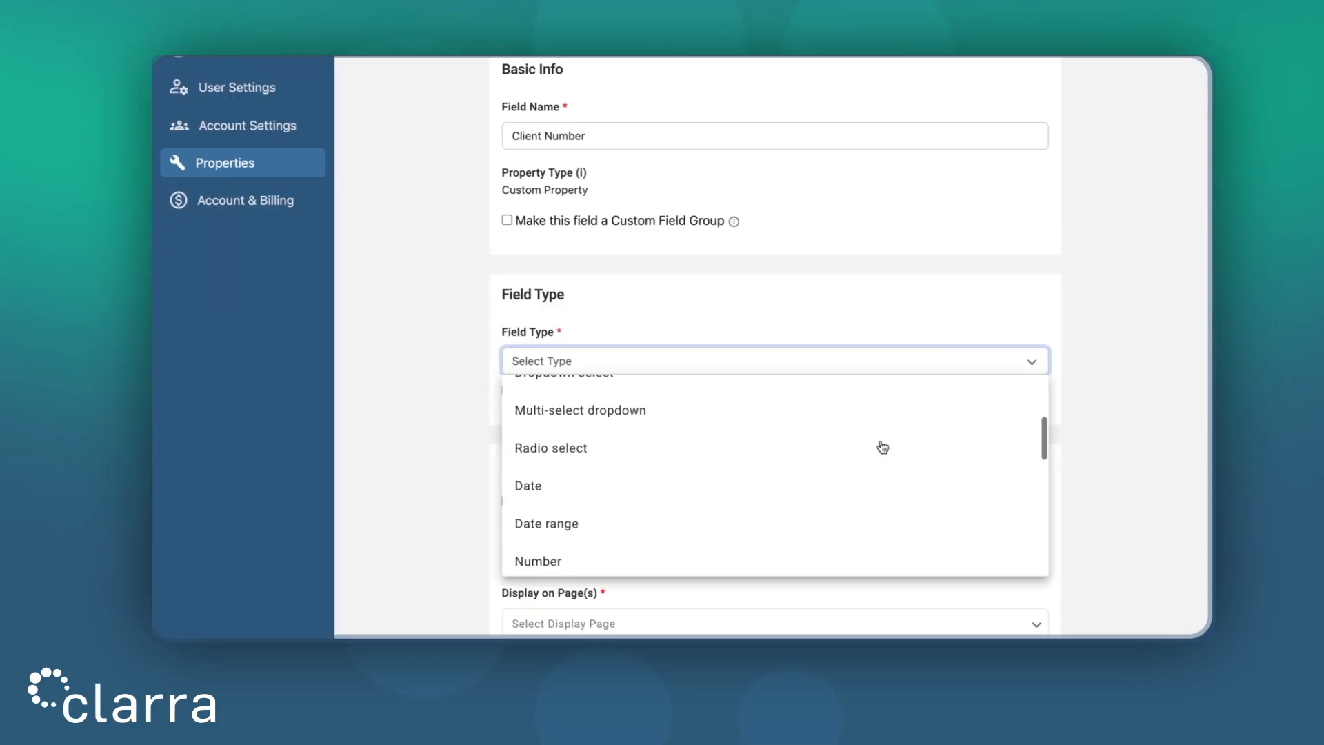
{"action": "scroll", "coordinate": [883, 447], "scroll_direction": "down", "scroll_amount": 8}
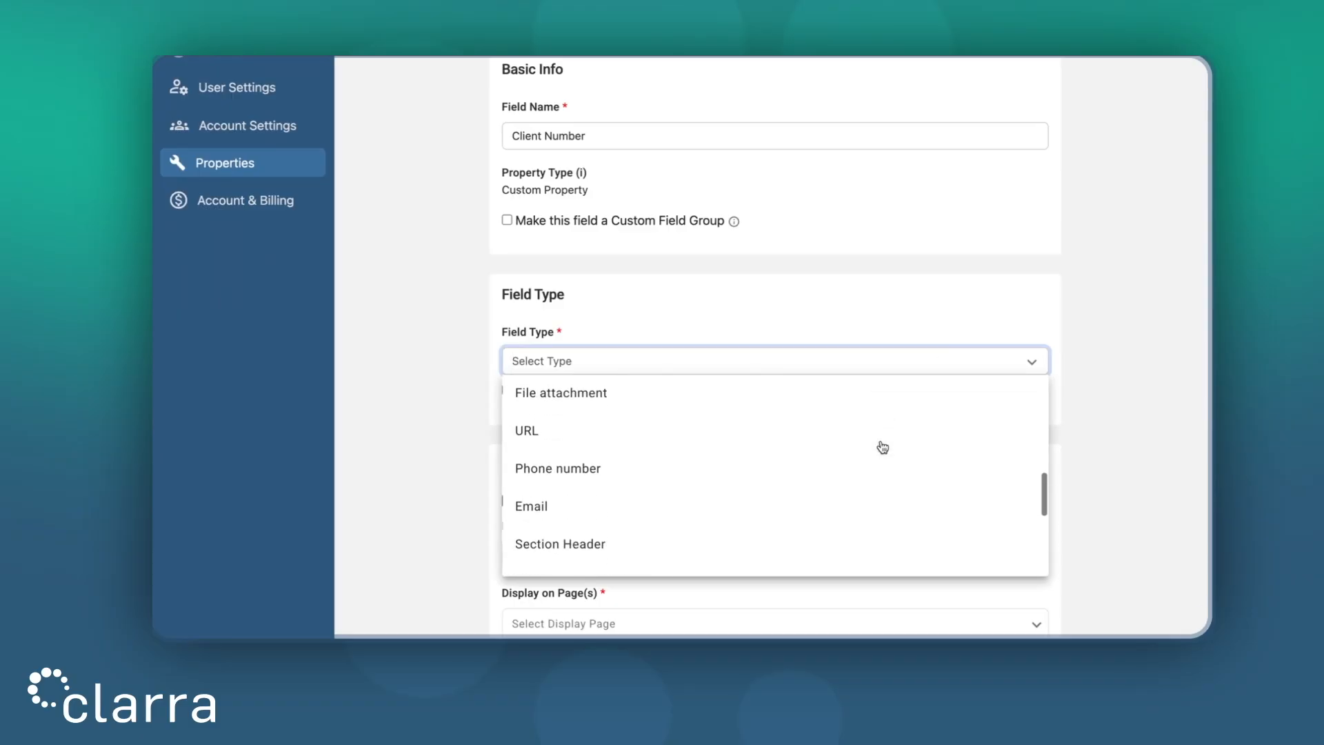
{"action": "scroll", "coordinate": [882, 446], "scroll_direction": "down", "scroll_amount": 3}
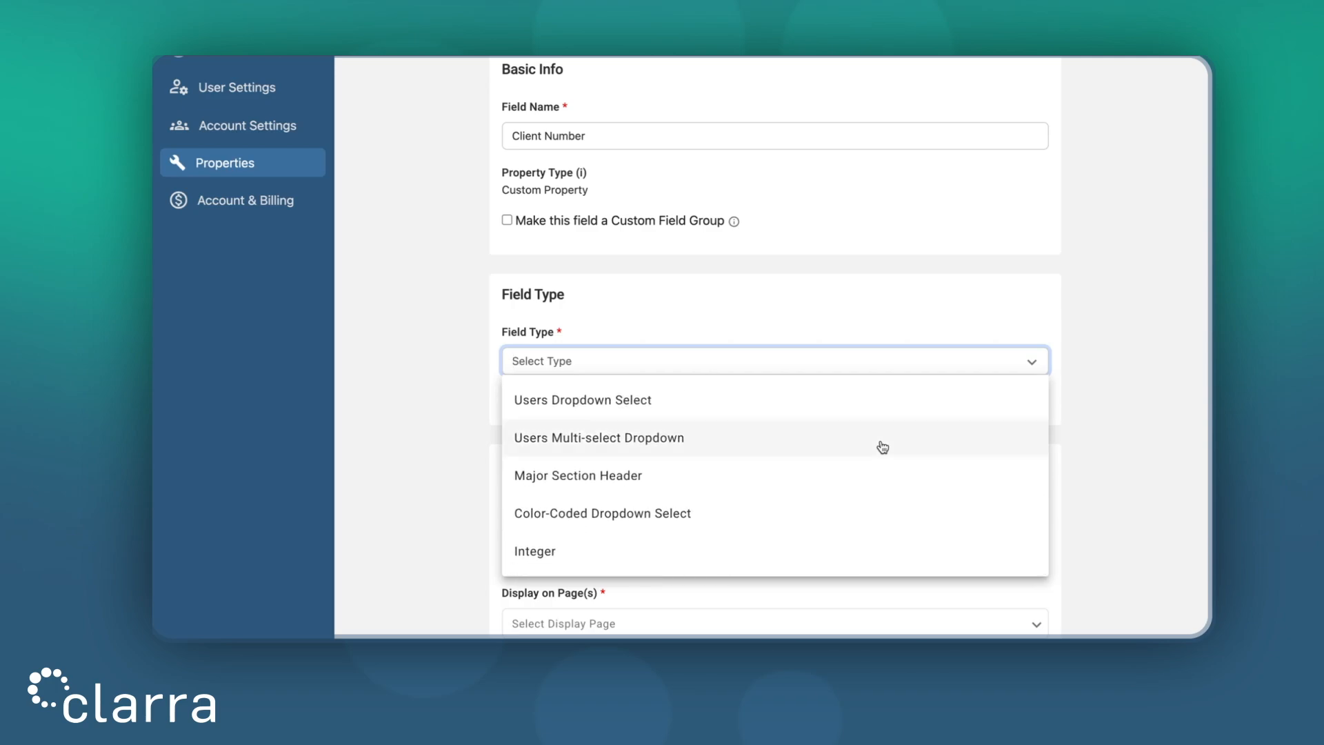
{"action": "scroll", "coordinate": [882, 447], "scroll_direction": "up", "scroll_amount": 8}
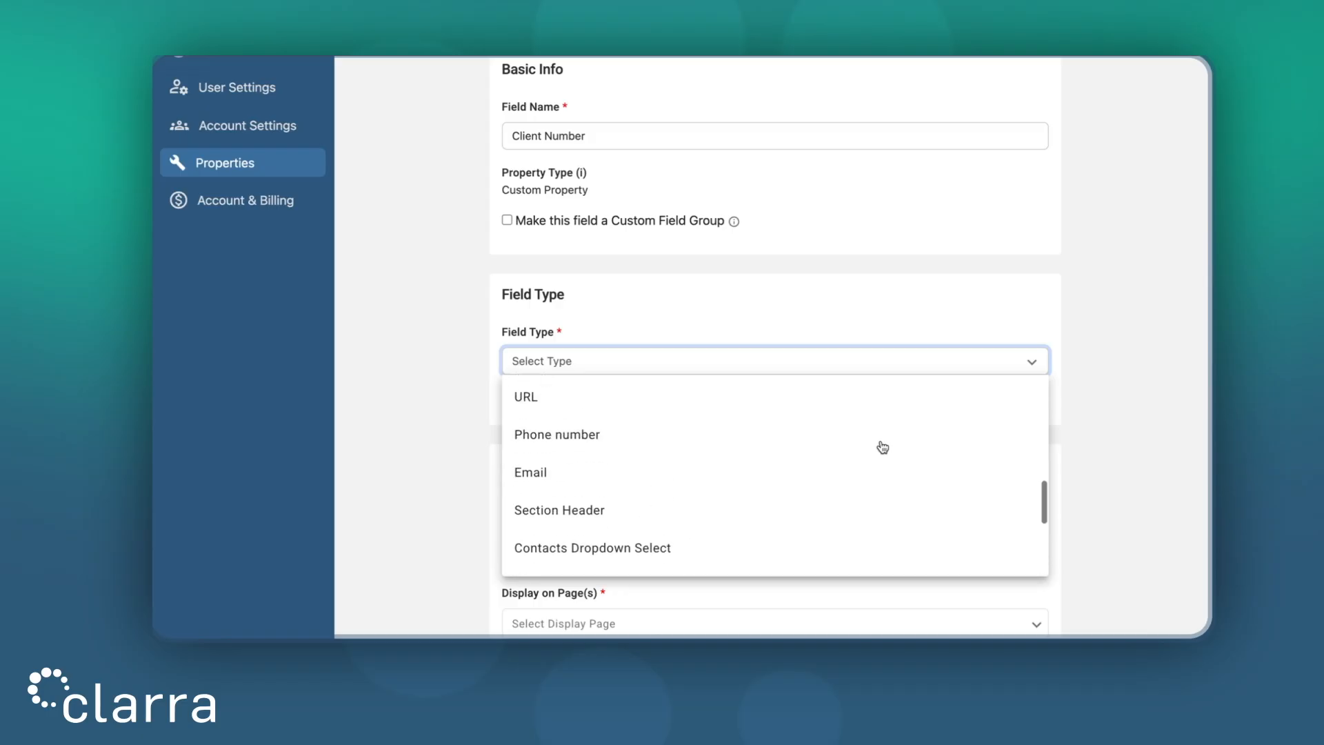
{"action": "scroll", "coordinate": [882, 447], "scroll_direction": "up", "scroll_amount": 4}
{"action": "left_click", "coordinate": [819, 482]}
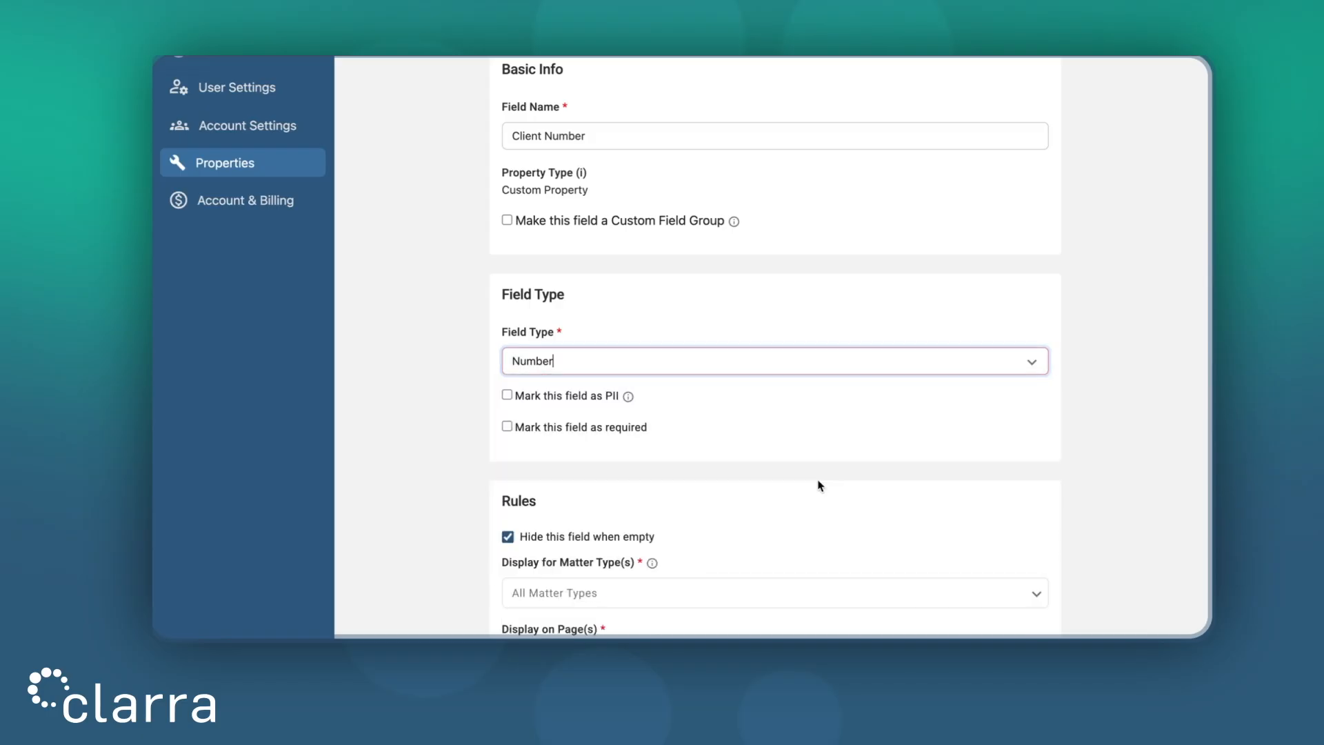
{"action": "left_click", "coordinate": [1106, 408]}
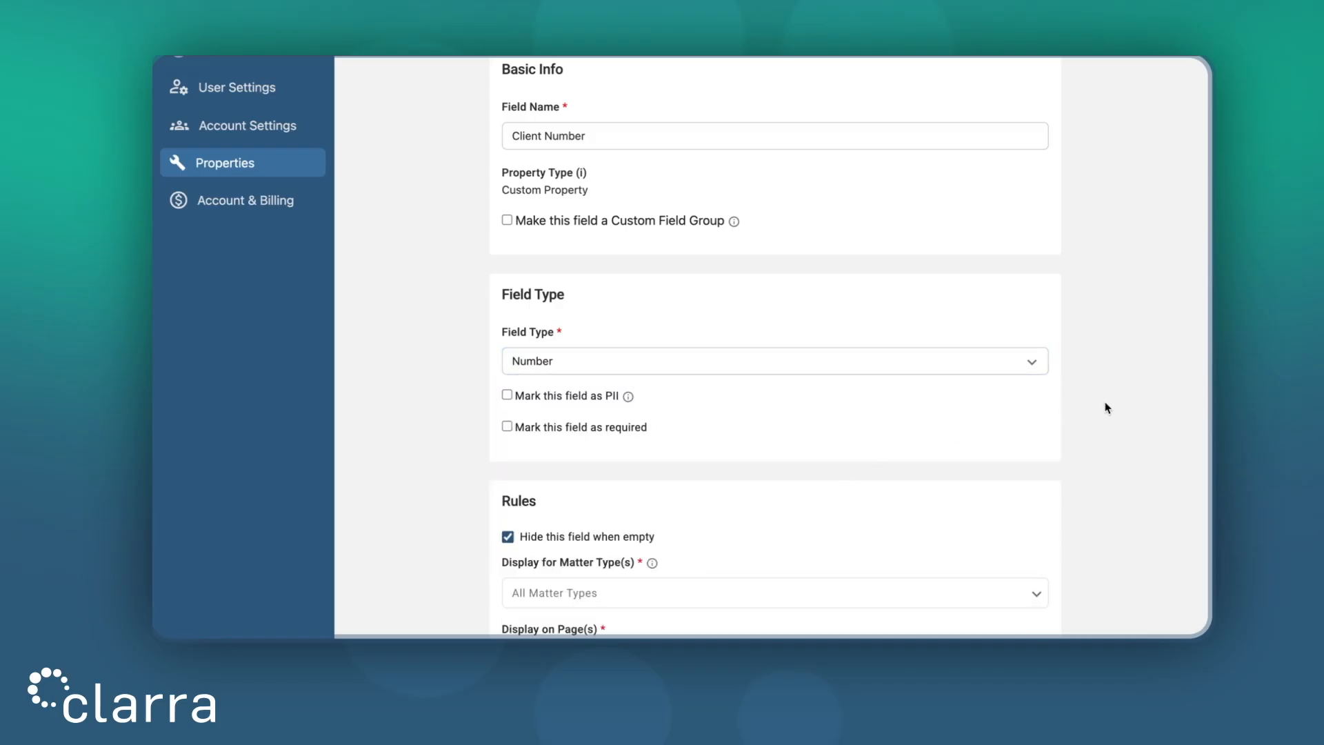
Step: Toggle PII, required and Hide when empty off and on, leaving them unchanged, and open the Matter Types list
{"action": "scroll", "coordinate": [1104, 401], "scroll_direction": "down", "scroll_amount": 2}
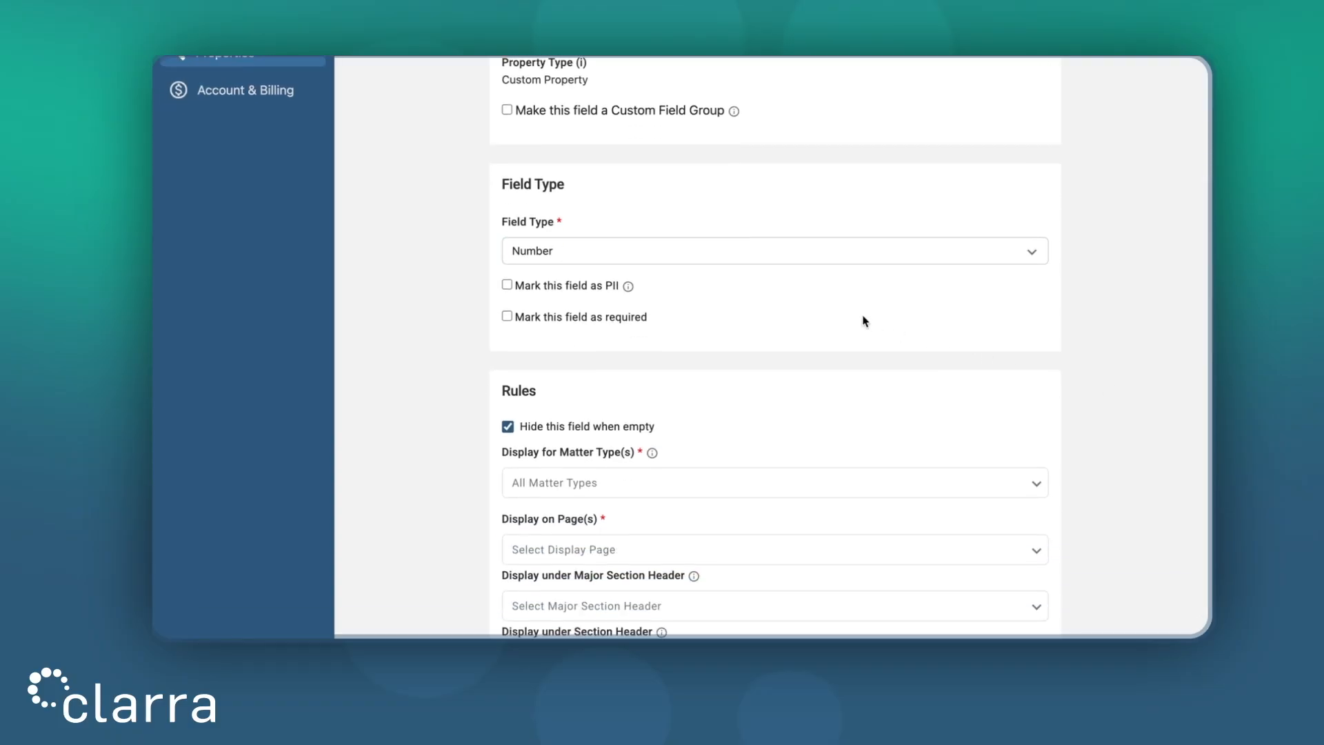
{"action": "left_click", "coordinate": [578, 289]}
{"action": "left_click", "coordinate": [575, 287]}
{"action": "mouse_move", "coordinate": [627, 287]}
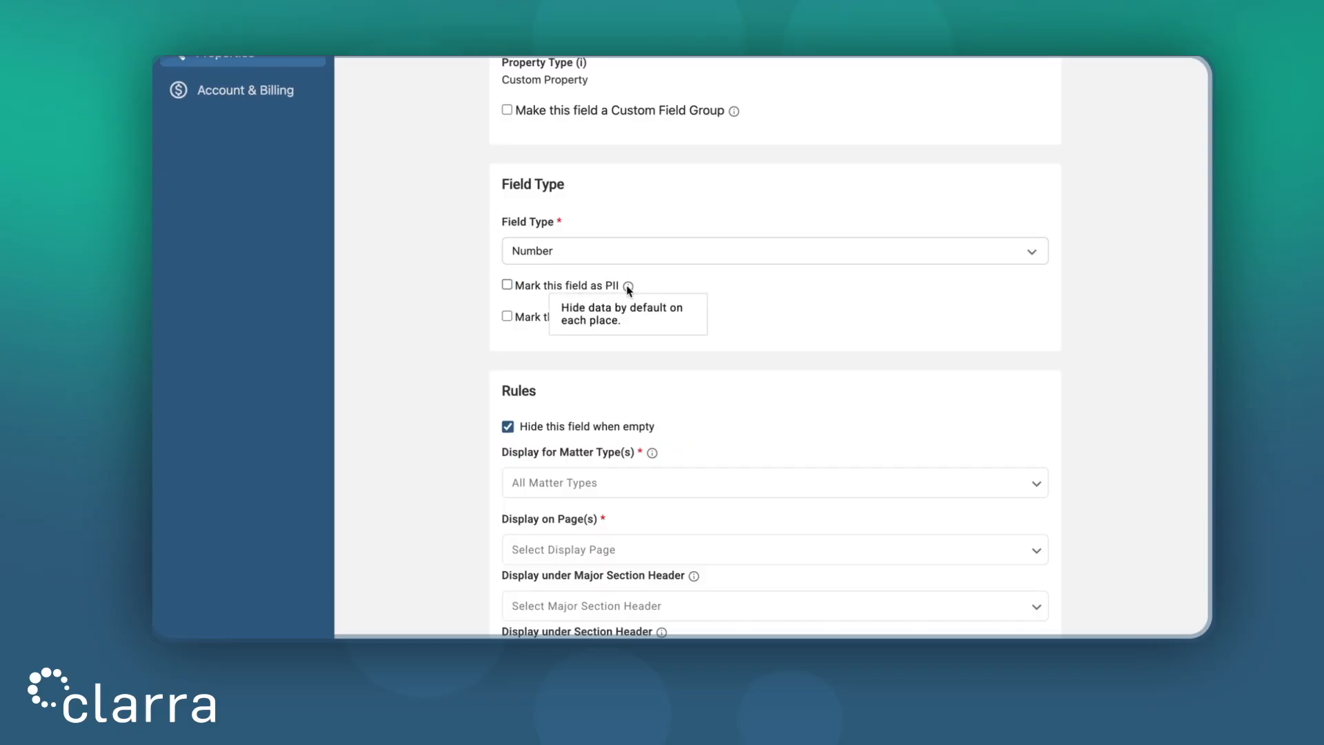
{"action": "left_click", "coordinate": [566, 319]}
{"action": "left_click", "coordinate": [565, 320]}
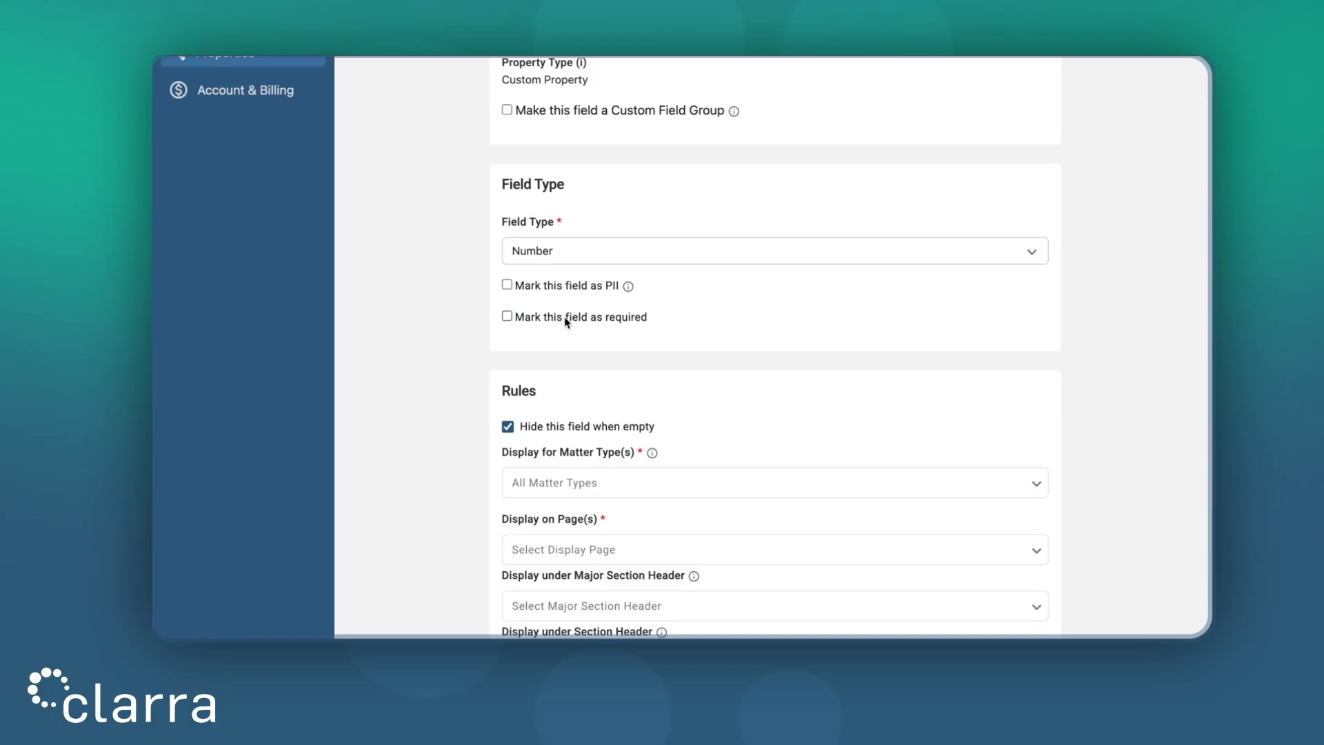
{"action": "left_click", "coordinate": [580, 428]}
{"action": "left_click", "coordinate": [580, 427]}
{"action": "scroll", "coordinate": [770, 418], "scroll_direction": "down", "scroll_amount": 2}
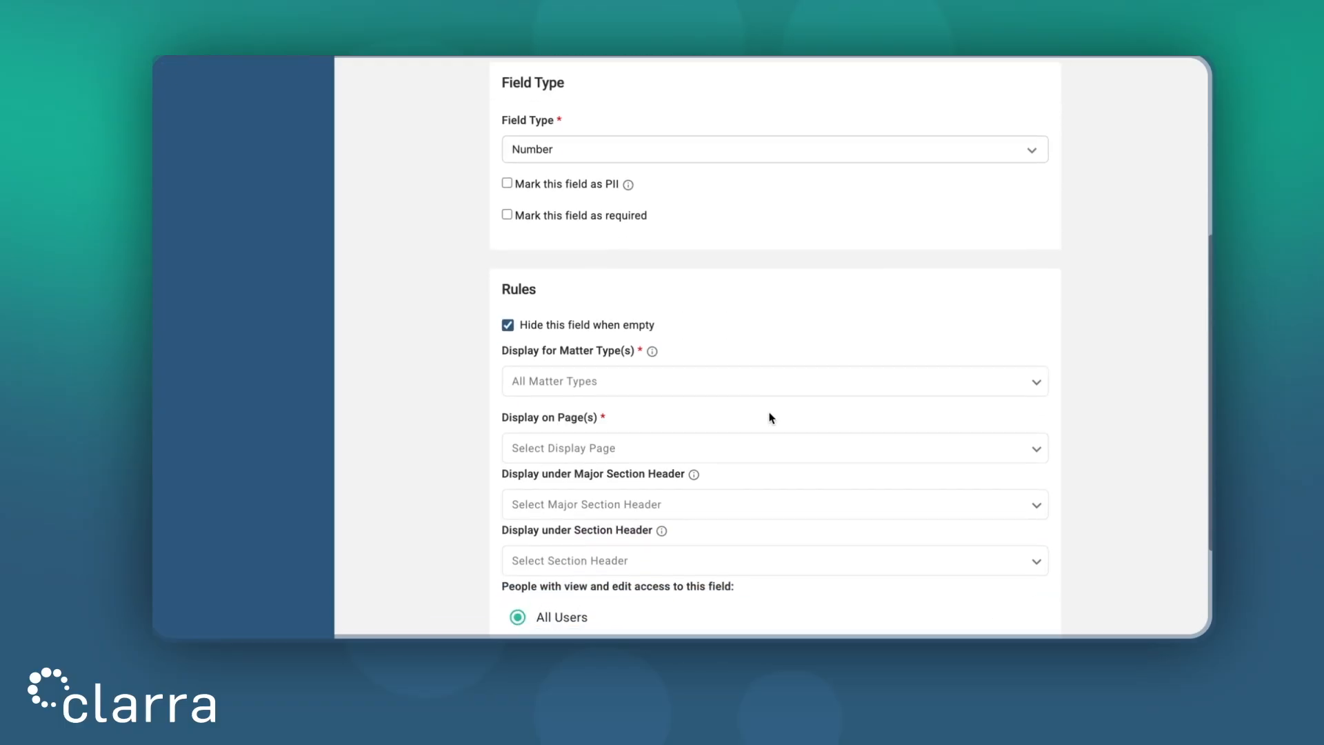
{"action": "left_click", "coordinate": [726, 375]}
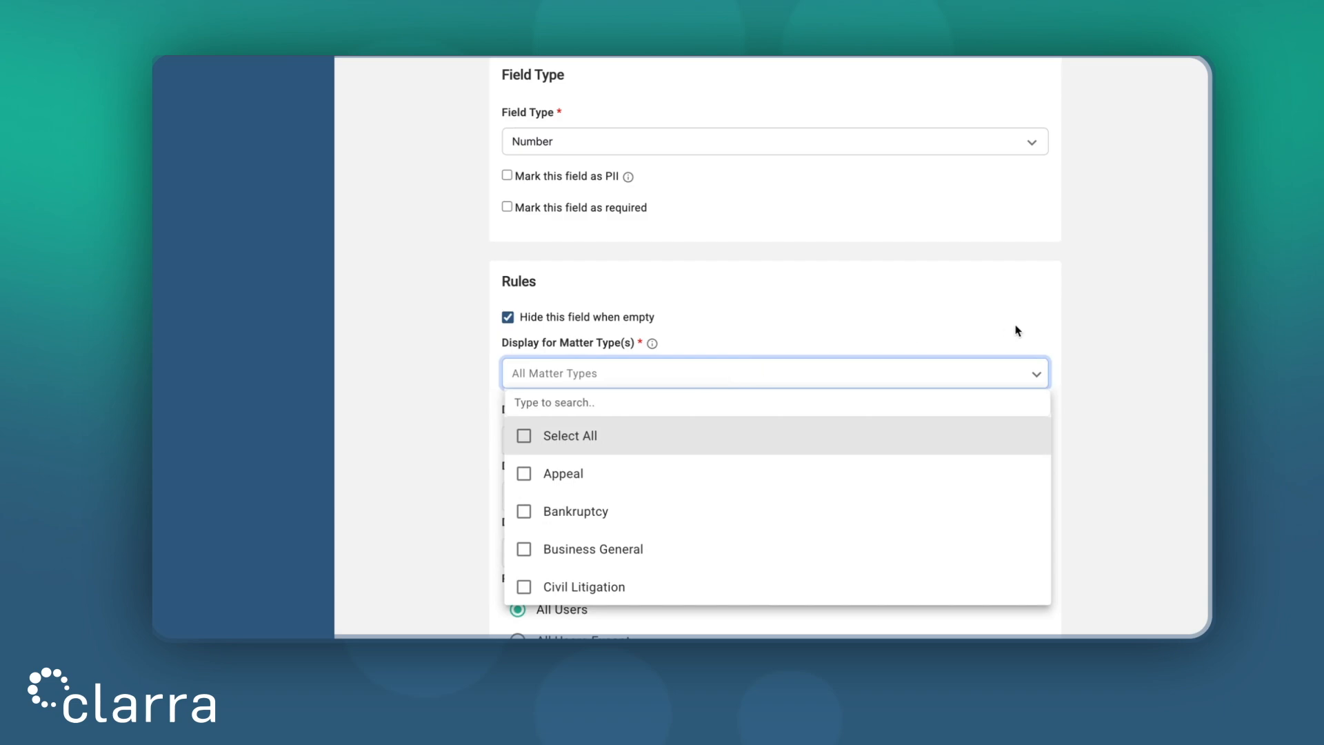
Step: Close the matter types list and display Client Number on the Plaintiffs Info page
{"action": "left_click", "coordinate": [1103, 333]}
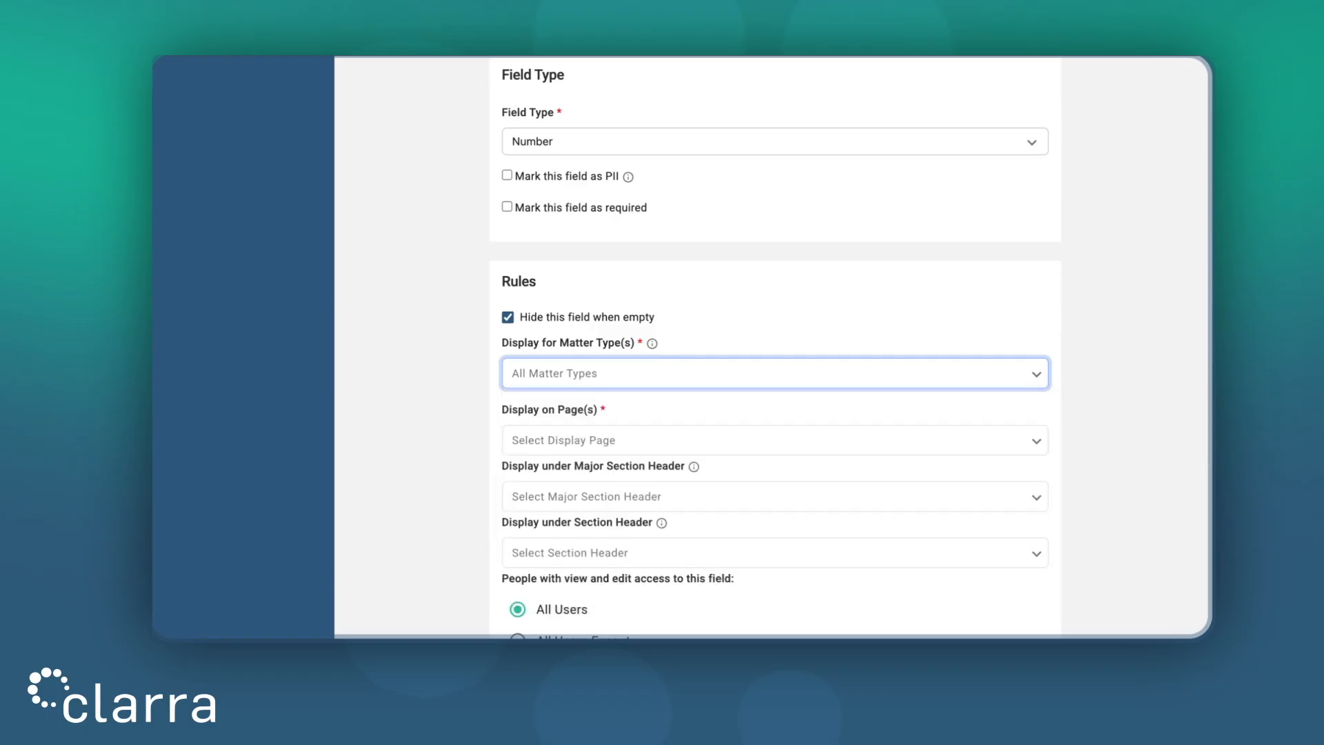
{"action": "left_click", "coordinate": [782, 450]}
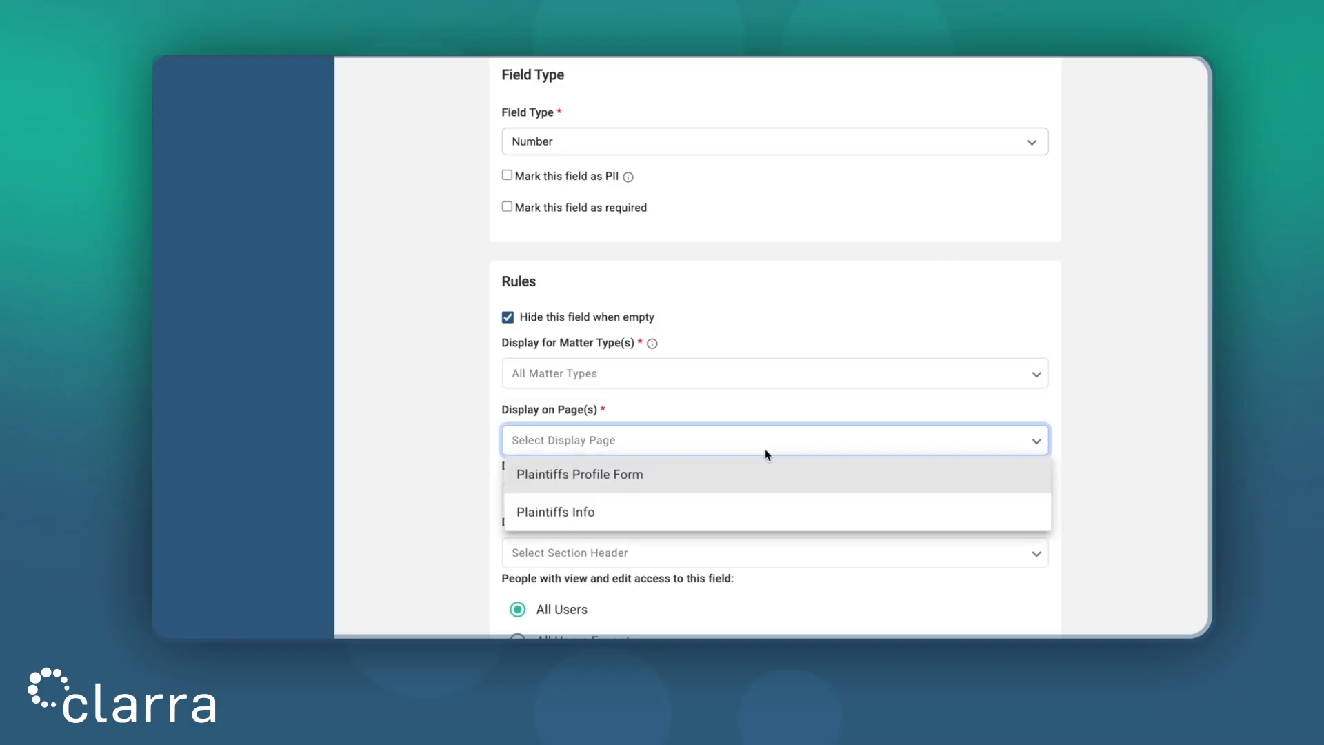
{"action": "left_click", "coordinate": [732, 519]}
{"action": "left_click", "coordinate": [1082, 430]}
{"action": "scroll", "coordinate": [1081, 430], "scroll_direction": "down", "scroll_amount": 2}
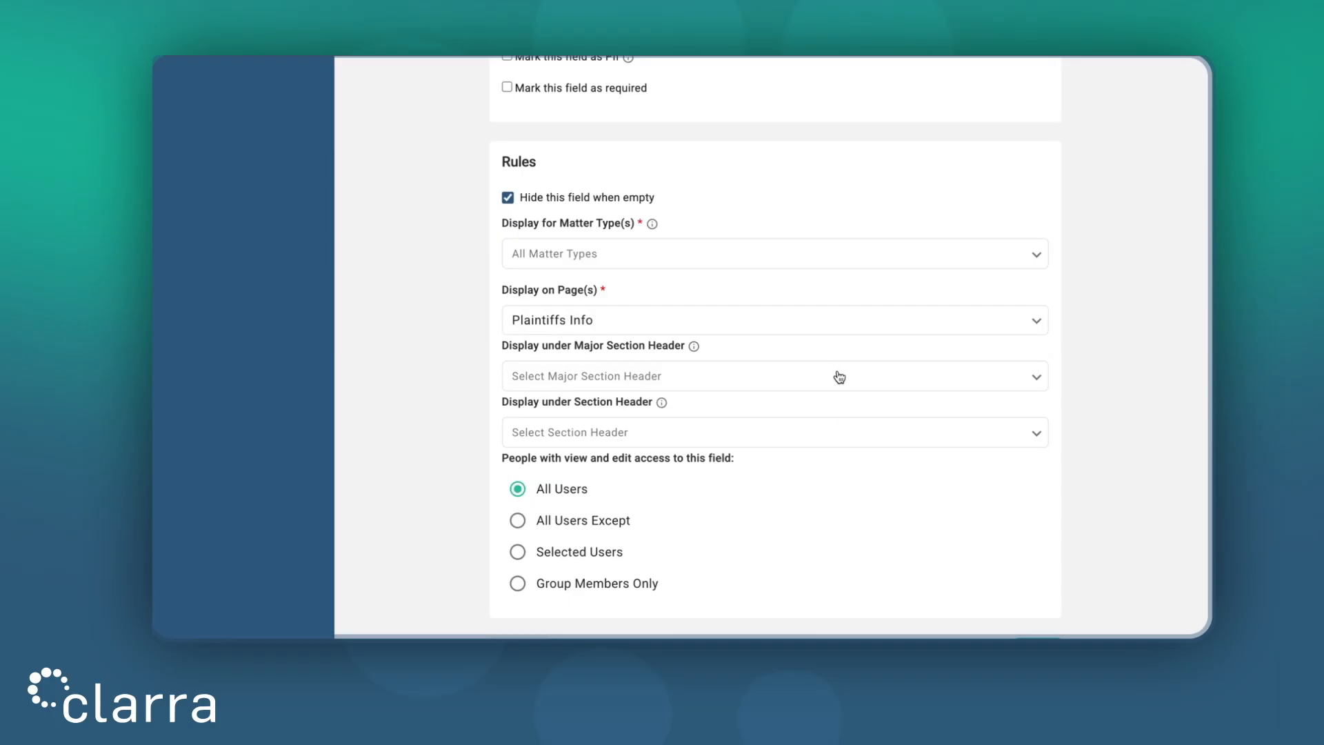
{"action": "scroll", "coordinate": [839, 376], "scroll_direction": "down", "scroll_amount": 1}
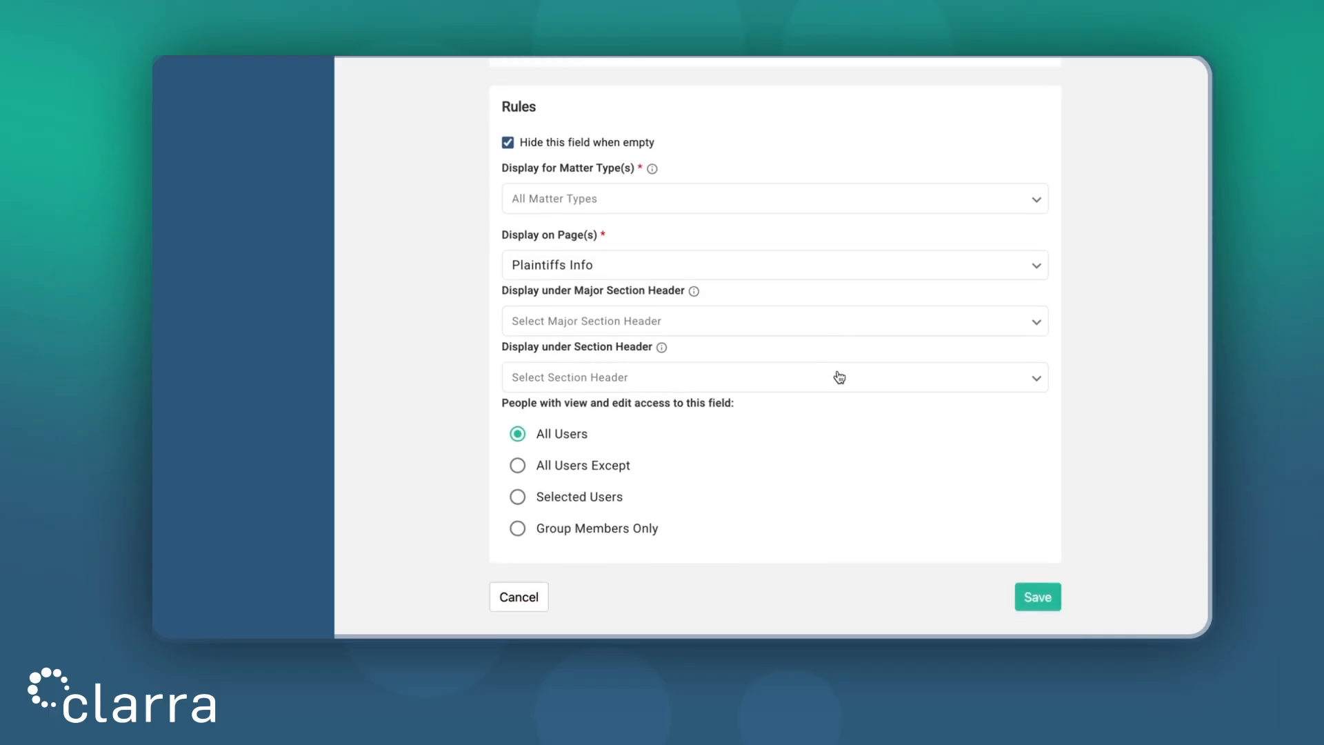
Step: Try the other access options, settle on All Users, and save the Client Number field
{"action": "left_click", "coordinate": [601, 468]}
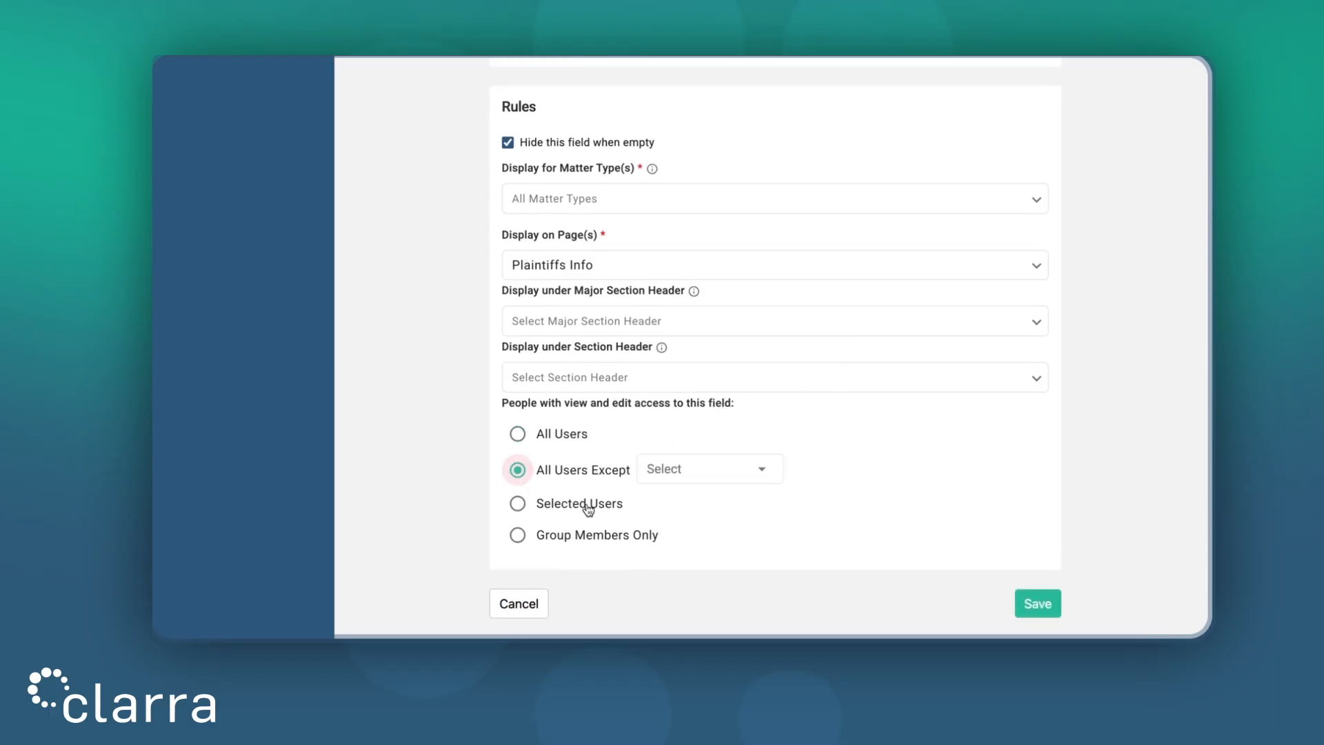
{"action": "left_click", "coordinate": [588, 506]}
{"action": "left_click", "coordinate": [583, 536]}
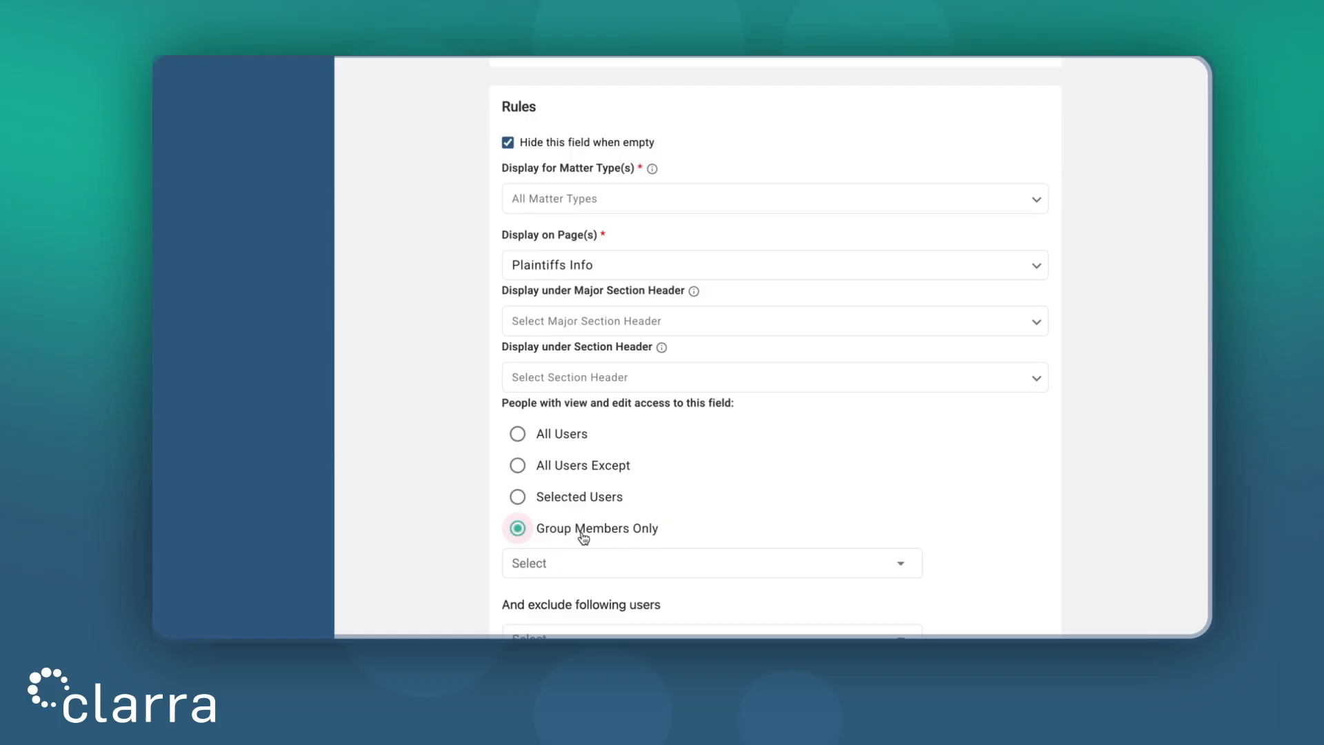
{"action": "left_click", "coordinate": [562, 438]}
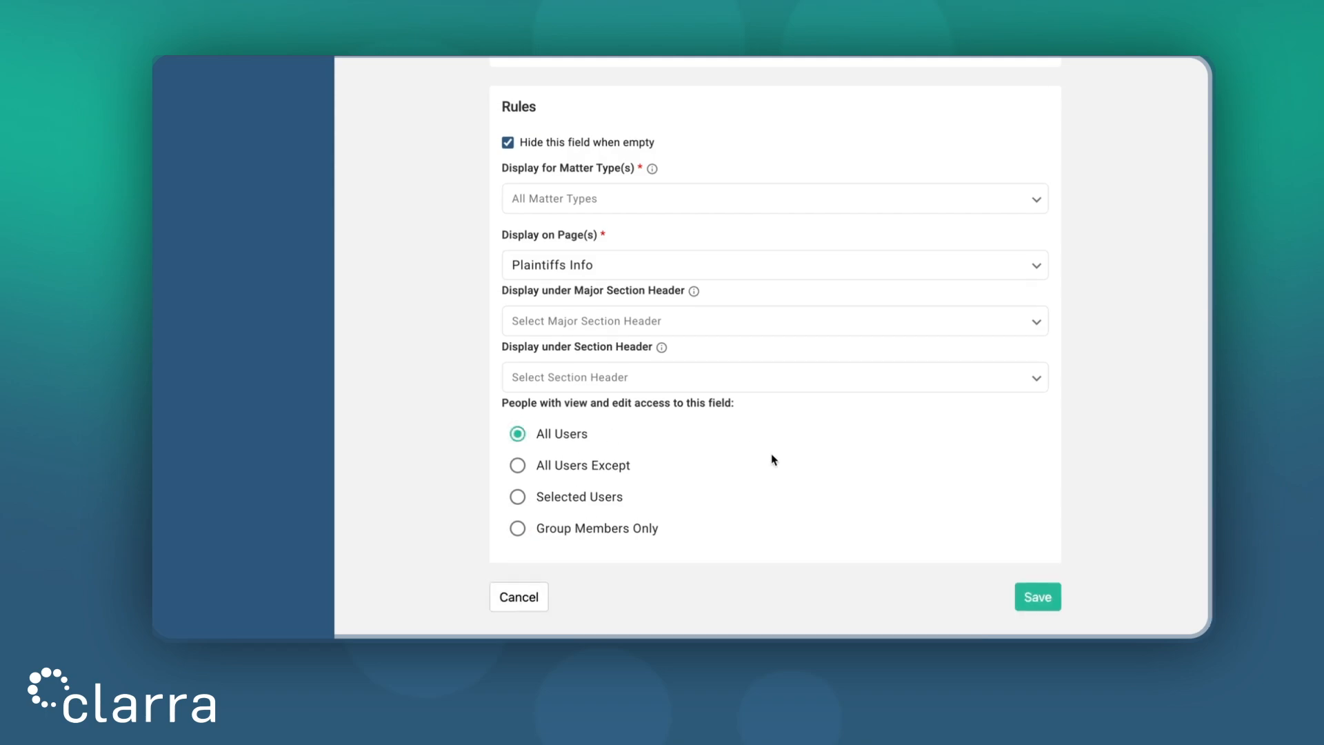
{"action": "left_click", "coordinate": [1039, 593]}
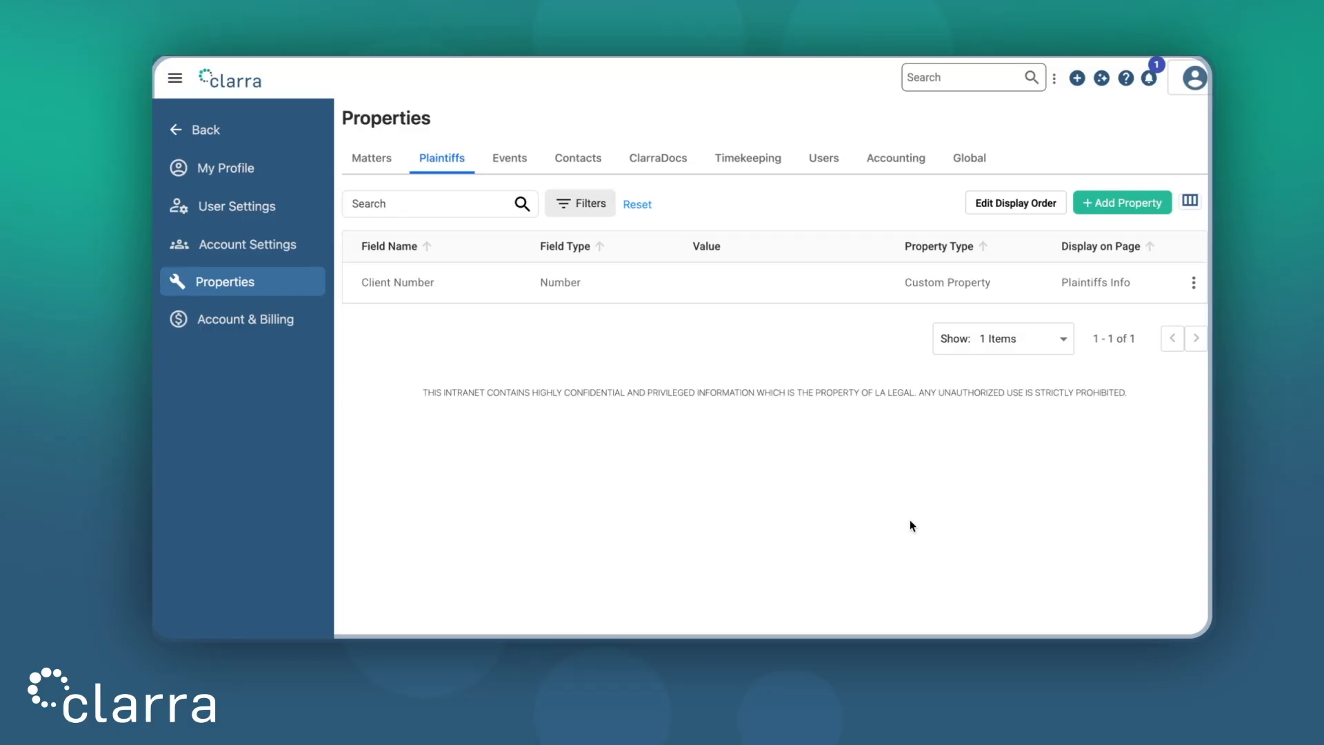
Step: Start adding a second plaintiff property with + Add Property
{"action": "left_click", "coordinate": [1129, 202]}
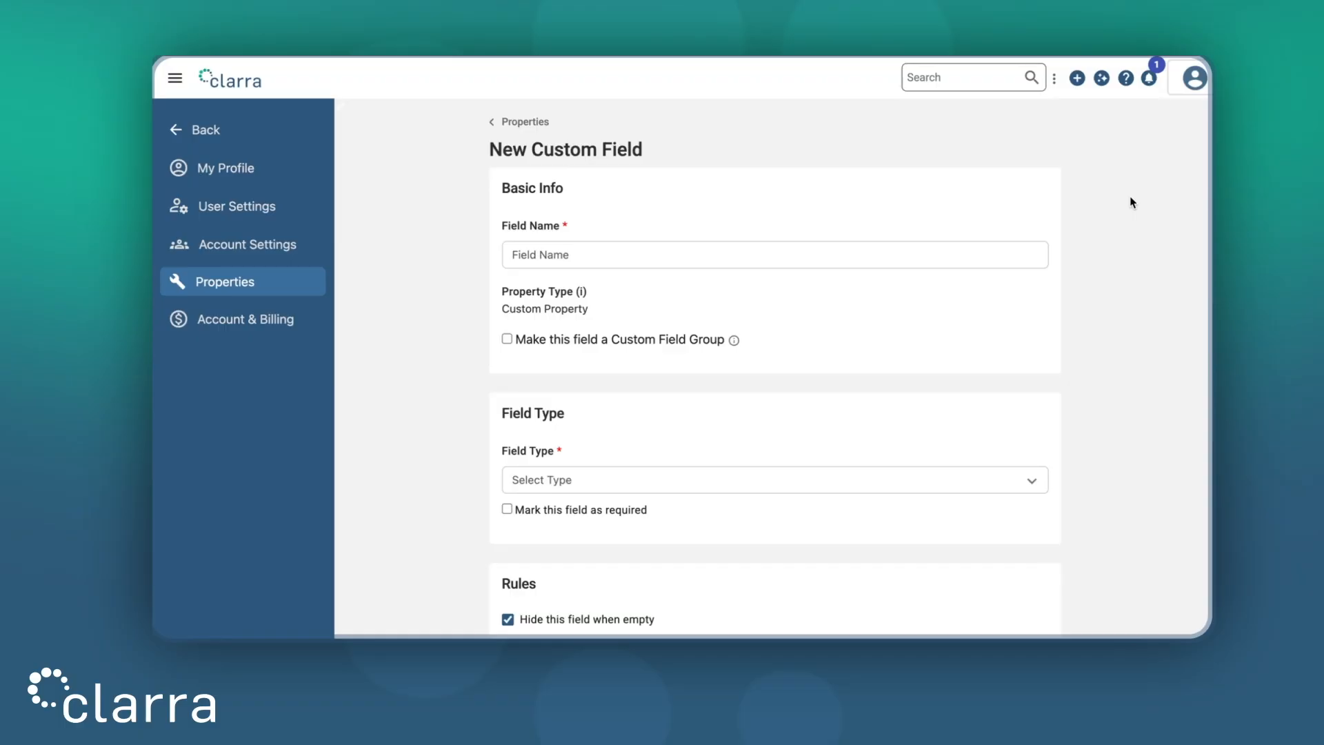
Step: Name the new field 'Birth Date' and give it the Date type
{"action": "left_click", "coordinate": [763, 255]}
{"action": "type", "text": "Birt"}
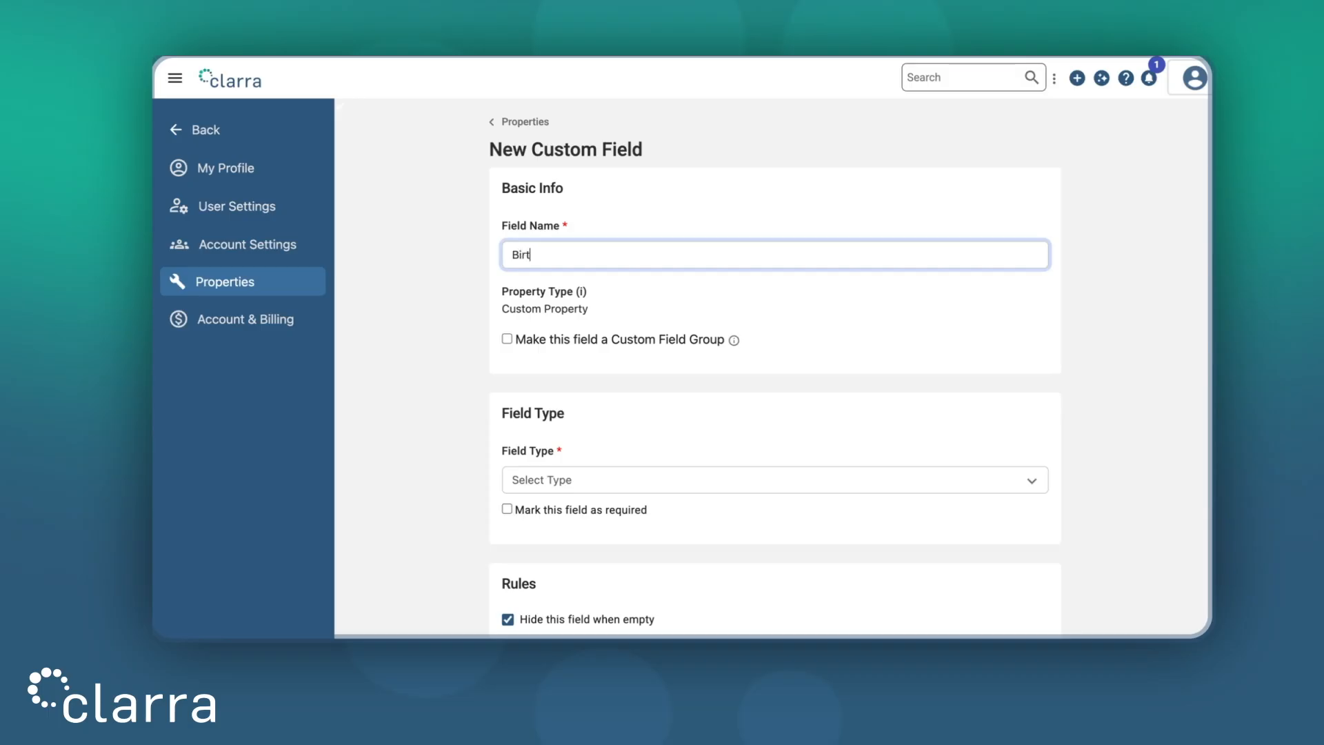
{"action": "type", "text": "h Date"}
{"action": "left_click", "coordinate": [1114, 299]}
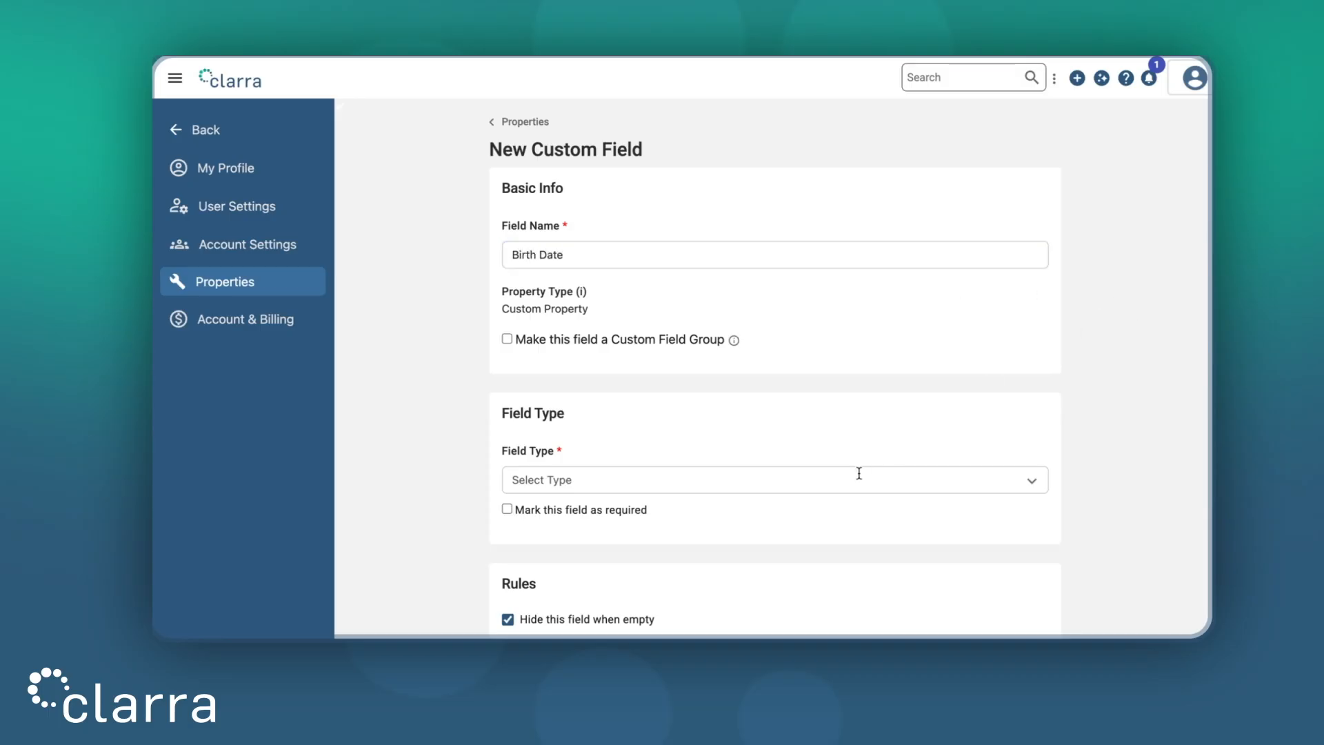
{"action": "left_click", "coordinate": [817, 478]}
{"action": "scroll", "coordinate": [695, 389], "scroll_direction": "down", "scroll_amount": 2}
{"action": "left_click", "coordinate": [655, 414]}
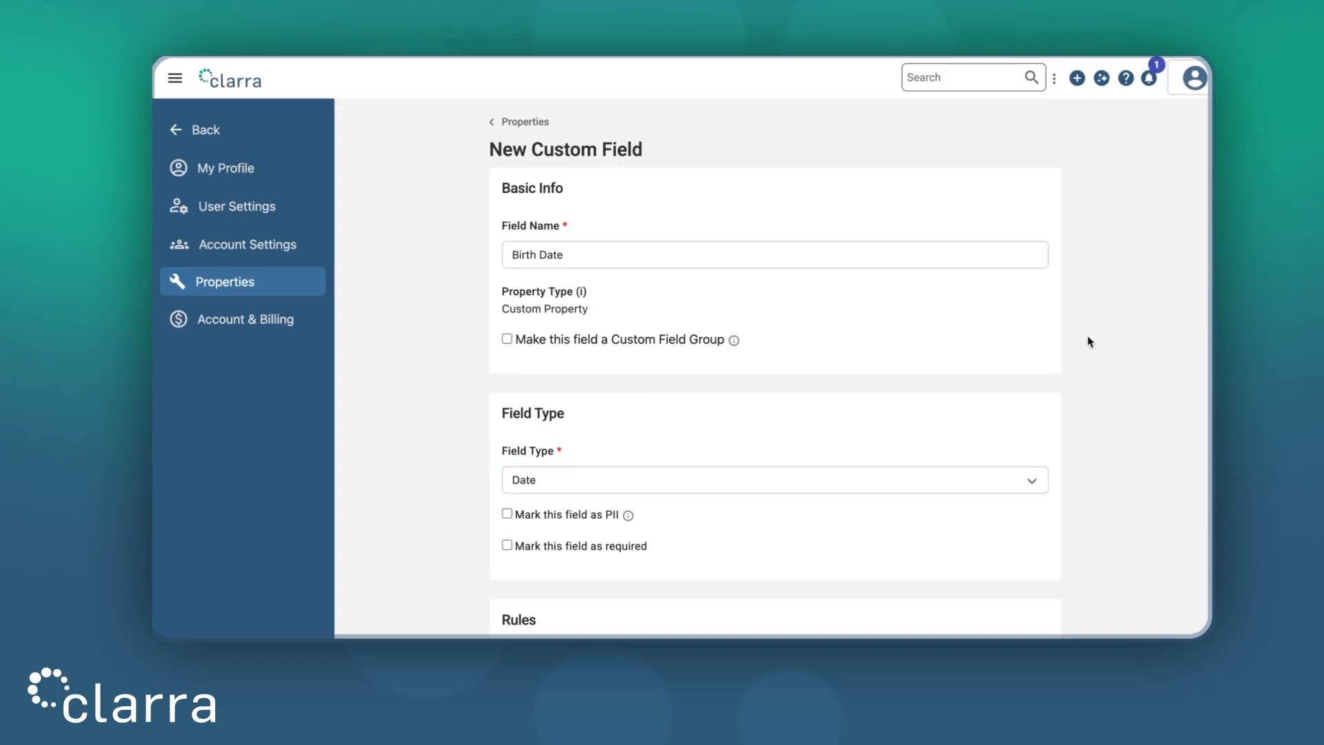
Step: Uncheck Hide this field when empty, display it on Plaintiffs Profile Form, and save
{"action": "scroll", "coordinate": [1088, 340], "scroll_direction": "down", "scroll_amount": 3}
{"action": "scroll", "coordinate": [699, 442], "scroll_direction": "down", "scroll_amount": 2}
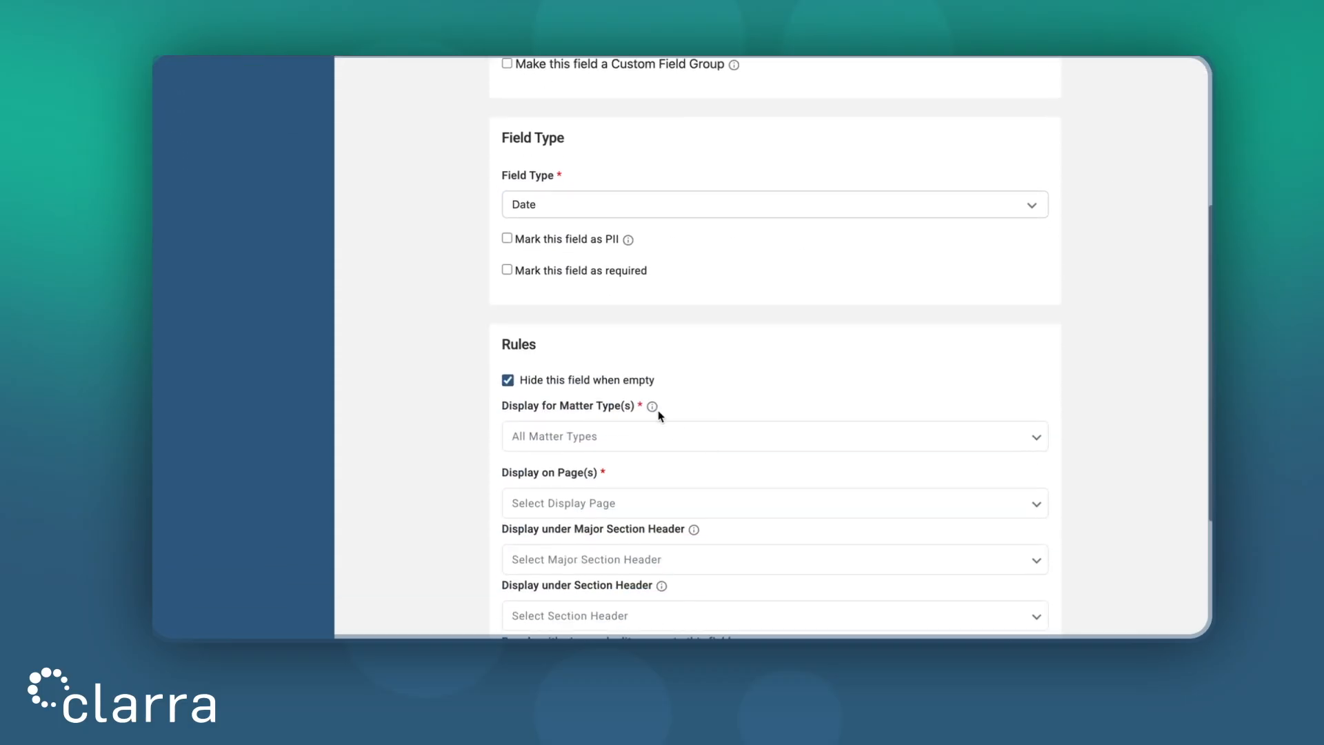
{"action": "left_click", "coordinate": [627, 380]}
{"action": "scroll", "coordinate": [872, 320], "scroll_direction": "down", "scroll_amount": 2}
{"action": "scroll", "coordinate": [870, 322], "scroll_direction": "down", "scroll_amount": 1}
{"action": "left_click", "coordinate": [792, 308]}
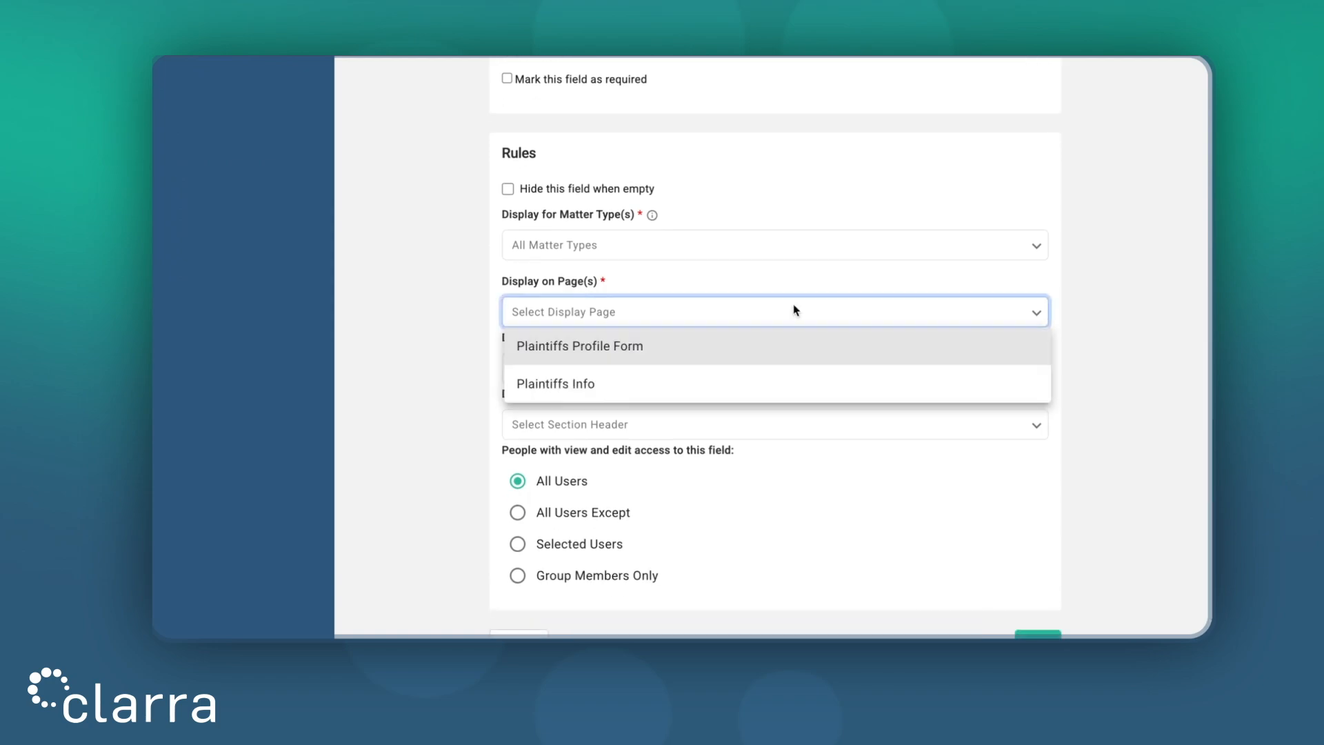
{"action": "left_click", "coordinate": [743, 360]}
{"action": "scroll", "coordinate": [1088, 343], "scroll_direction": "down", "scroll_amount": 1}
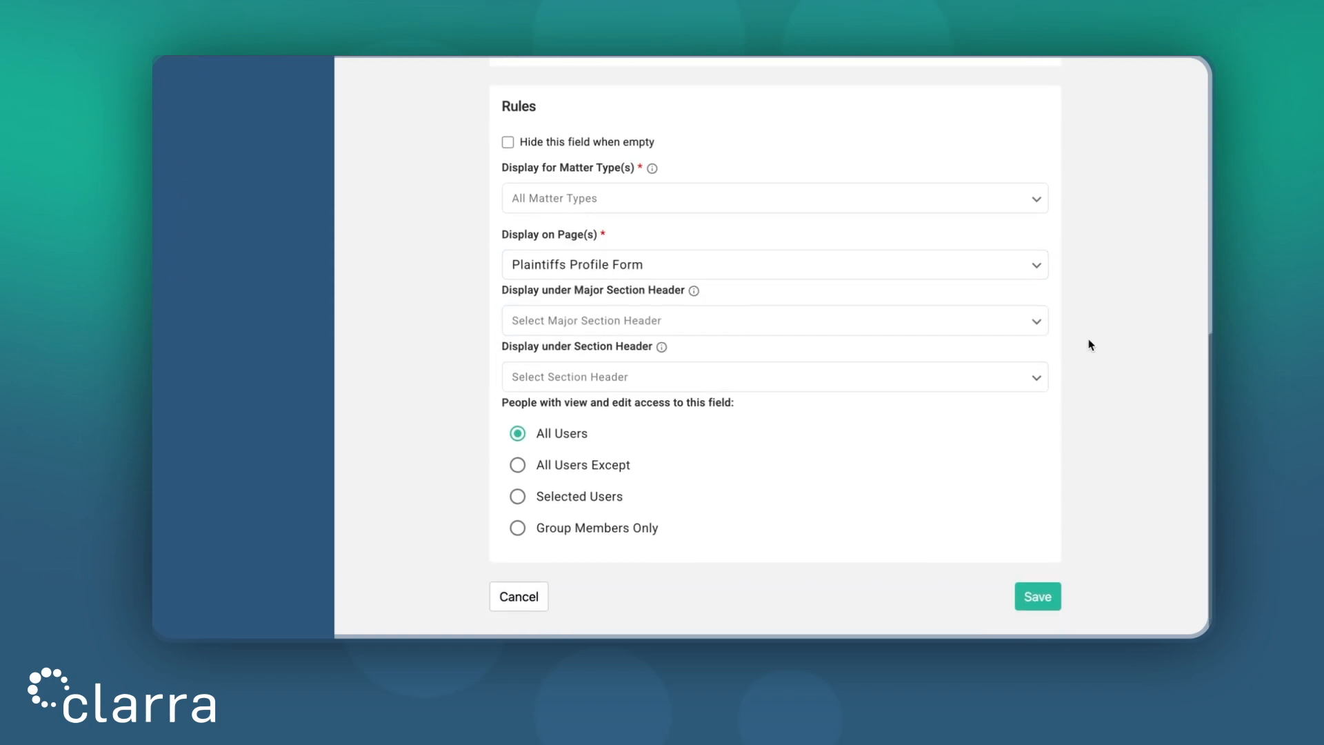
{"action": "left_click", "coordinate": [1038, 597]}
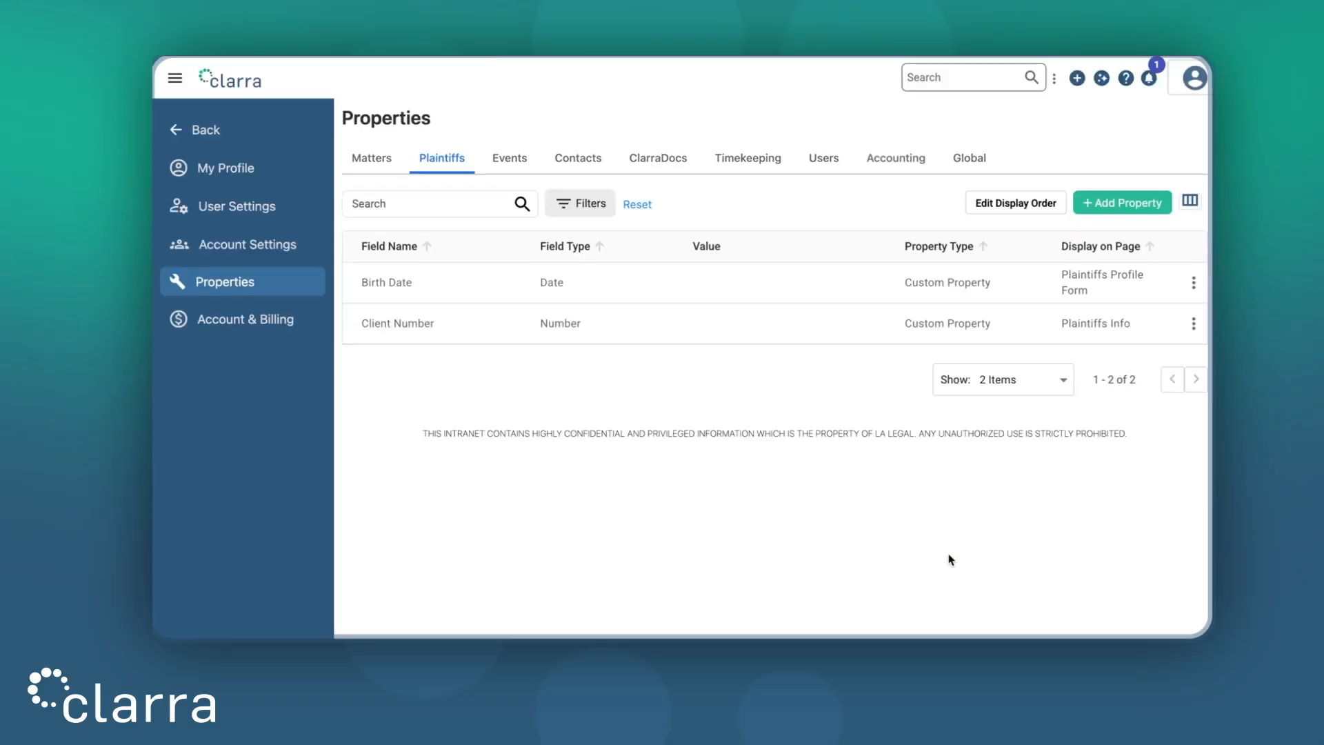
Step: Start adding a third plaintiff property with + Add Property
{"action": "left_click", "coordinate": [1111, 202]}
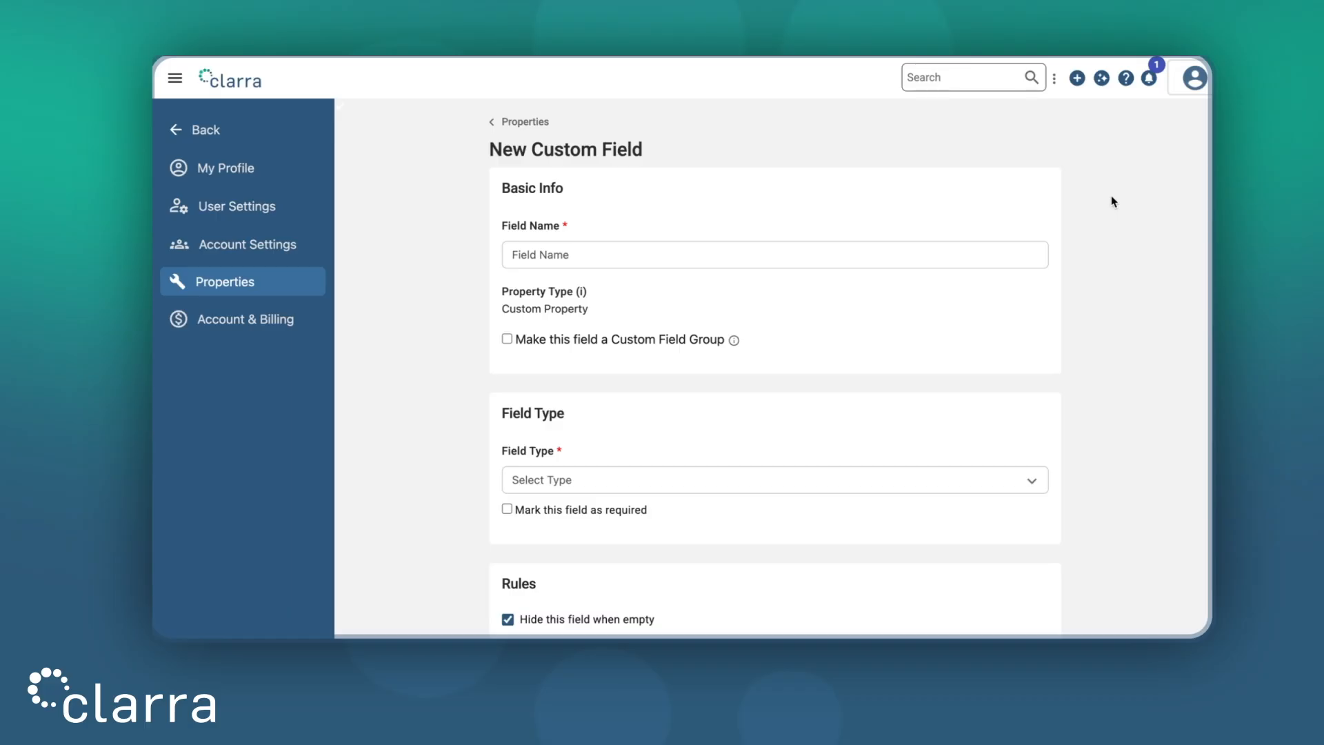
Step: Make the new property a custom field group named 'Injury Information'
{"action": "left_click", "coordinate": [676, 343]}
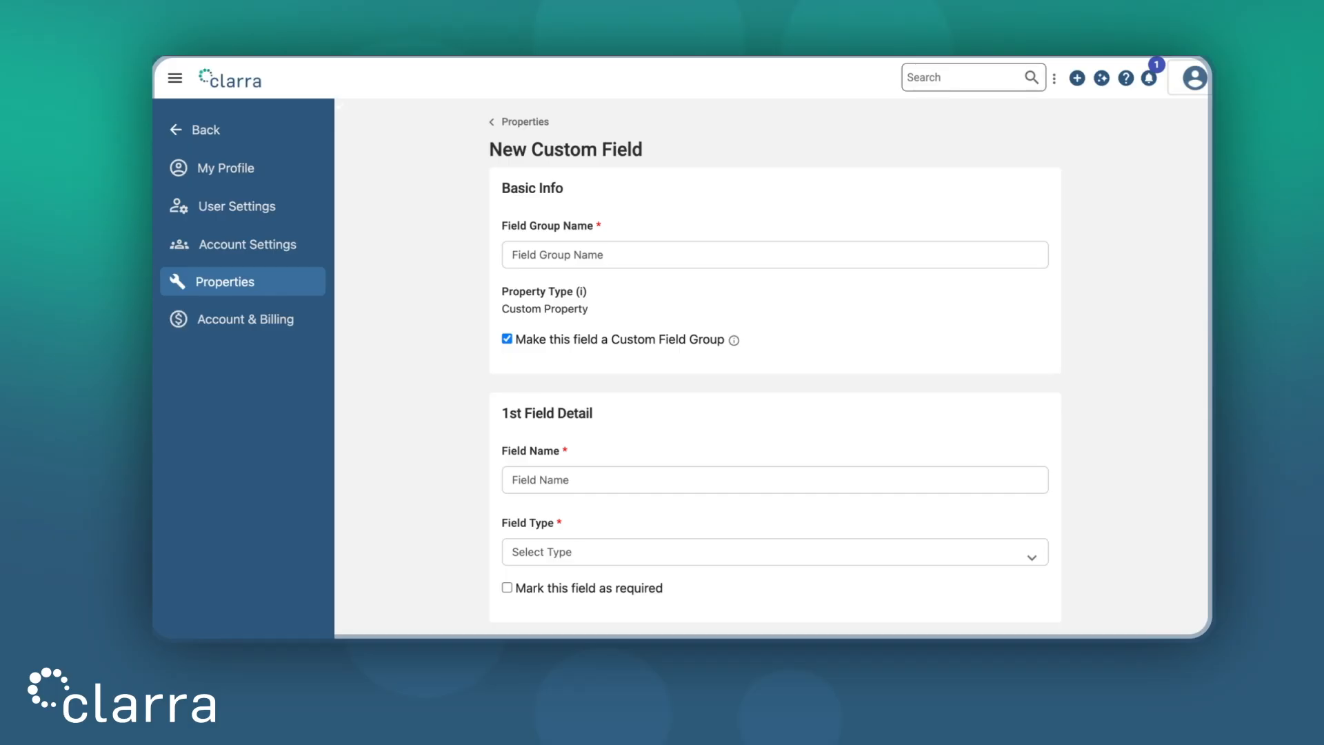
{"action": "left_click", "coordinate": [618, 251]}
{"action": "type", "text": "Injury Information"}
{"action": "left_click", "coordinate": [1110, 330]}
{"action": "scroll", "coordinate": [1110, 335], "scroll_direction": "down", "scroll_amount": 3}
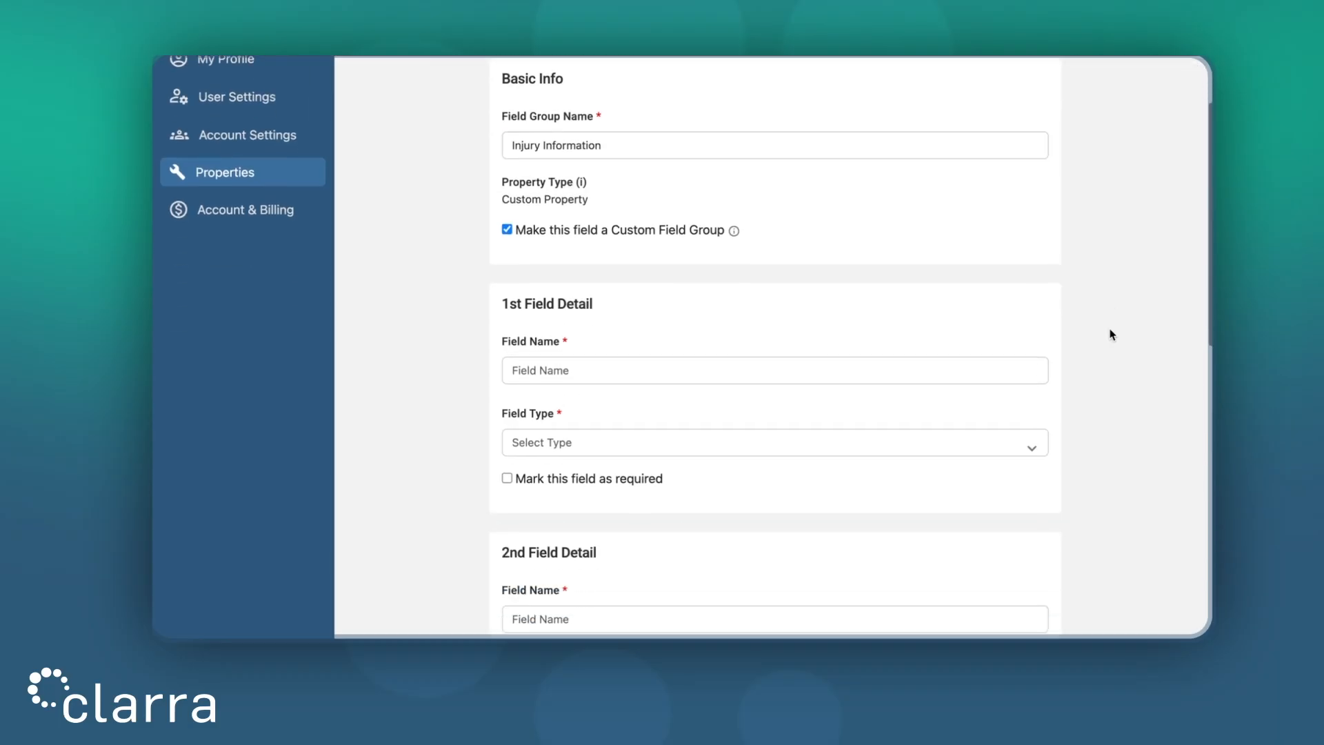
Step: Name the group's first field 'Injury Type' with Single-line text type
{"action": "left_click", "coordinate": [690, 367]}
{"action": "type", "text": "In"}
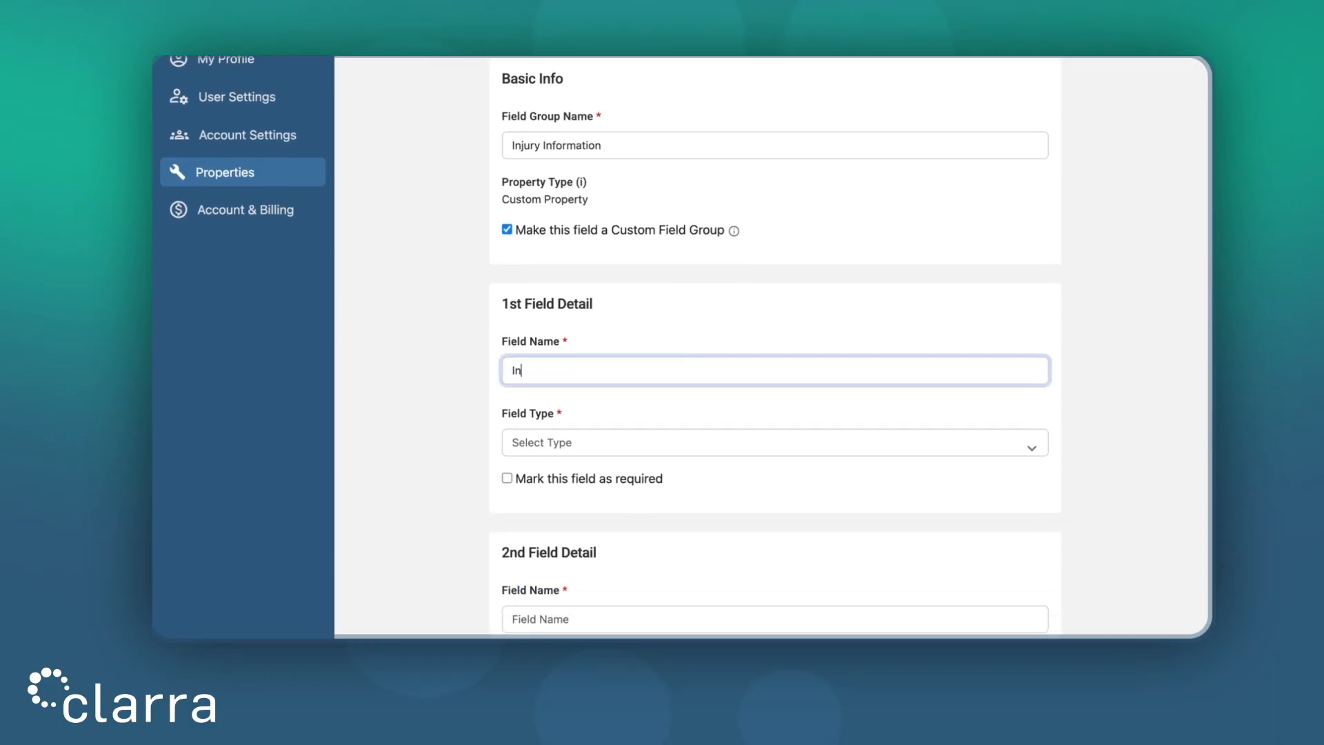
{"action": "type", "text": "jury Type"}
{"action": "left_click", "coordinate": [1122, 358]}
{"action": "left_click", "coordinate": [942, 450]}
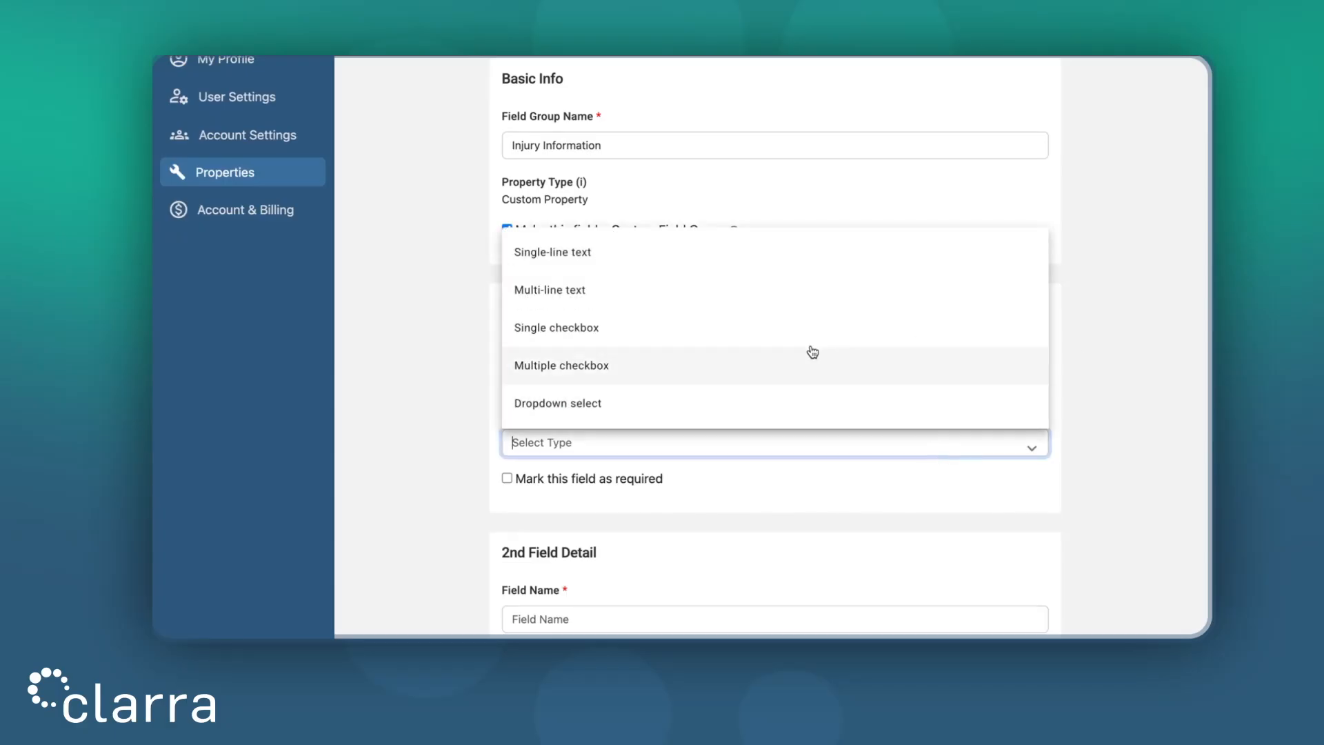
{"action": "left_click", "coordinate": [738, 255]}
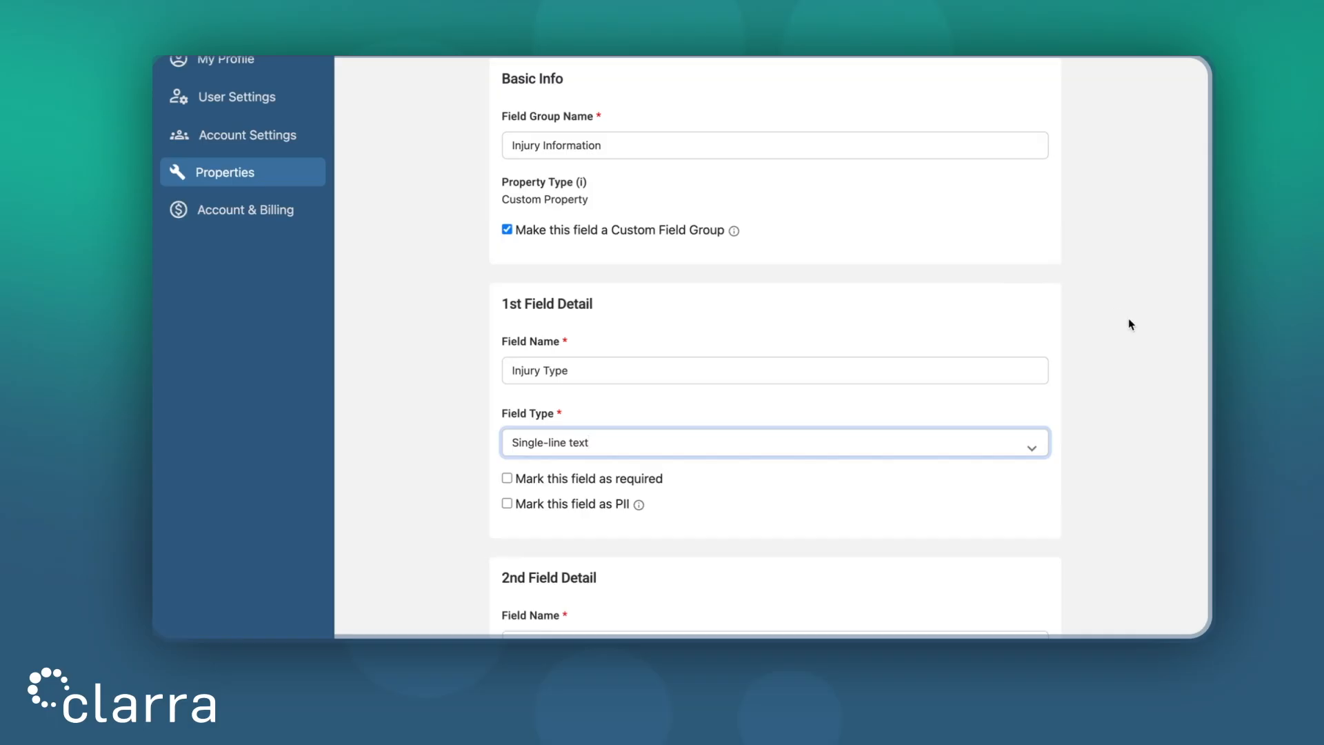
Step: Add a second group field 'Injury Severity' of type Dropdown select
{"action": "left_click", "coordinate": [1043, 395]}
{"action": "scroll", "coordinate": [1043, 396], "scroll_direction": "down", "scroll_amount": 3}
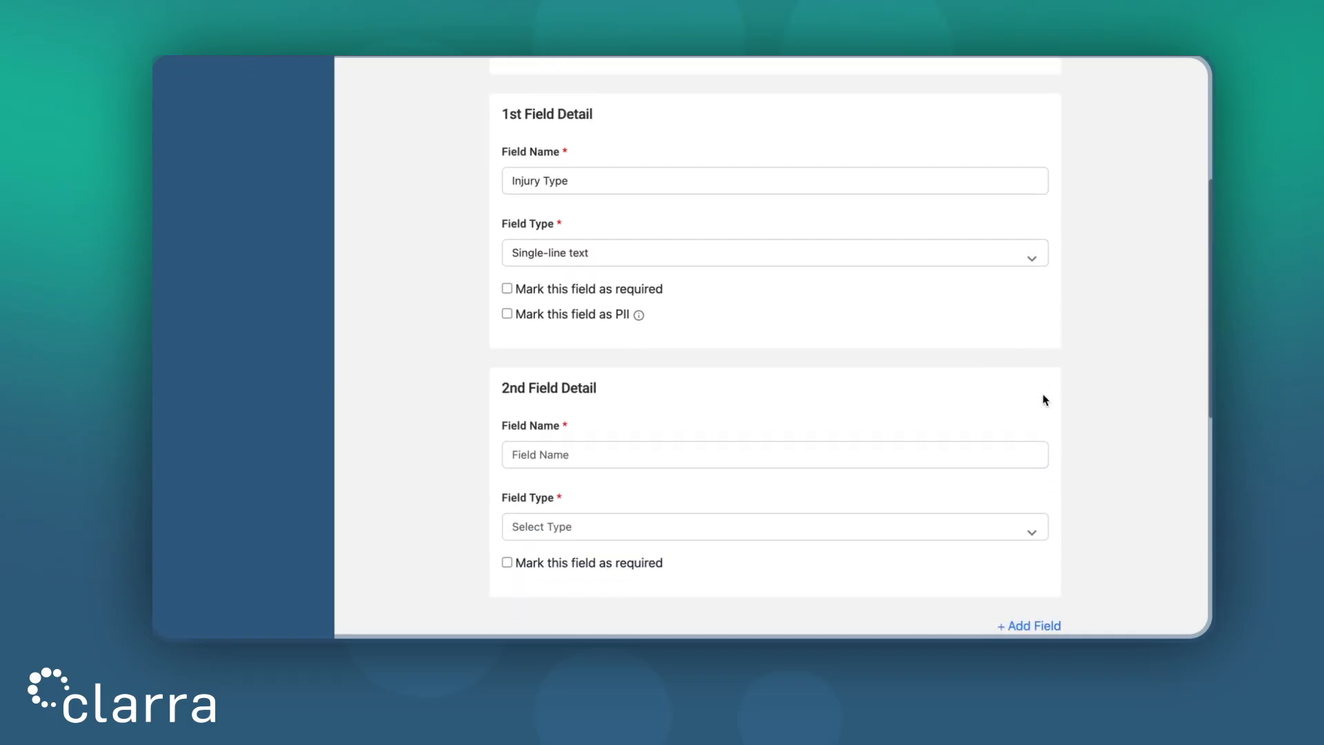
{"action": "scroll", "coordinate": [717, 387], "scroll_direction": "down", "scroll_amount": 1}
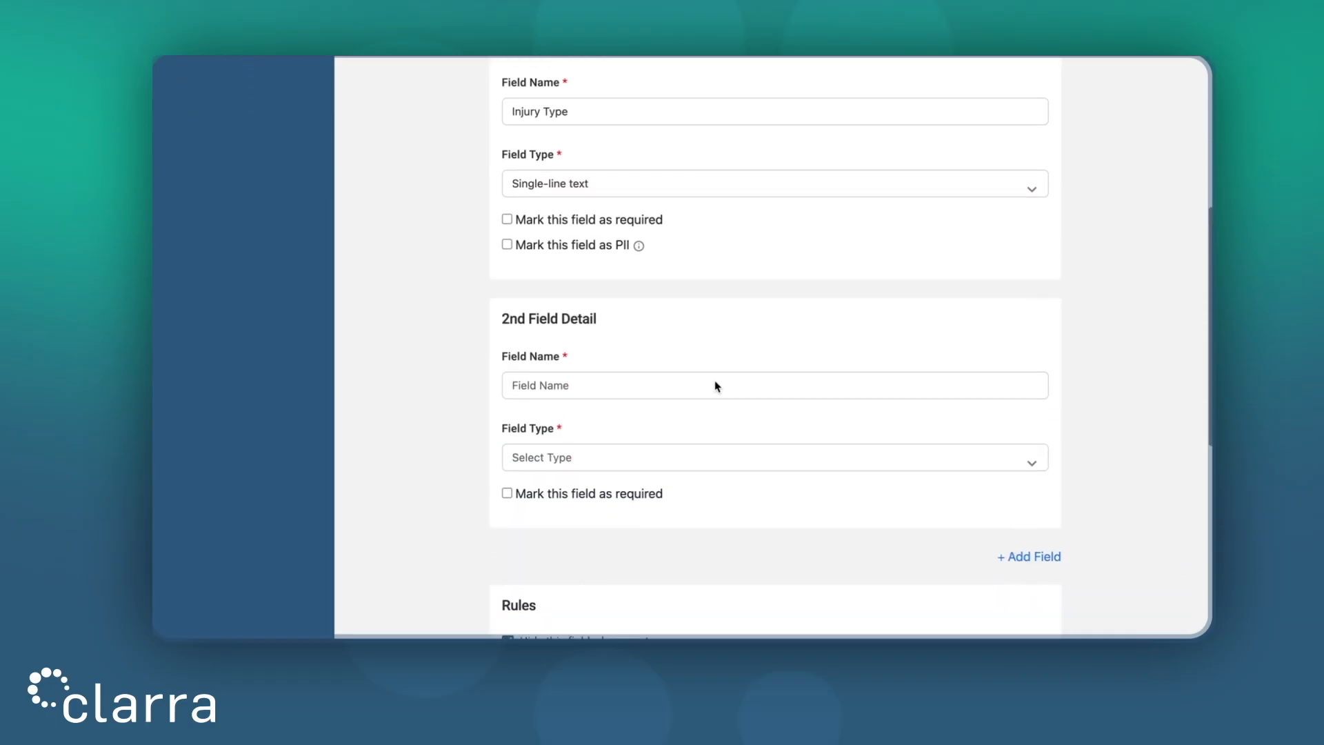
{"action": "left_click", "coordinate": [656, 386]}
{"action": "type", "text": "Injury Severity"}
{"action": "left_click", "coordinate": [1106, 367]}
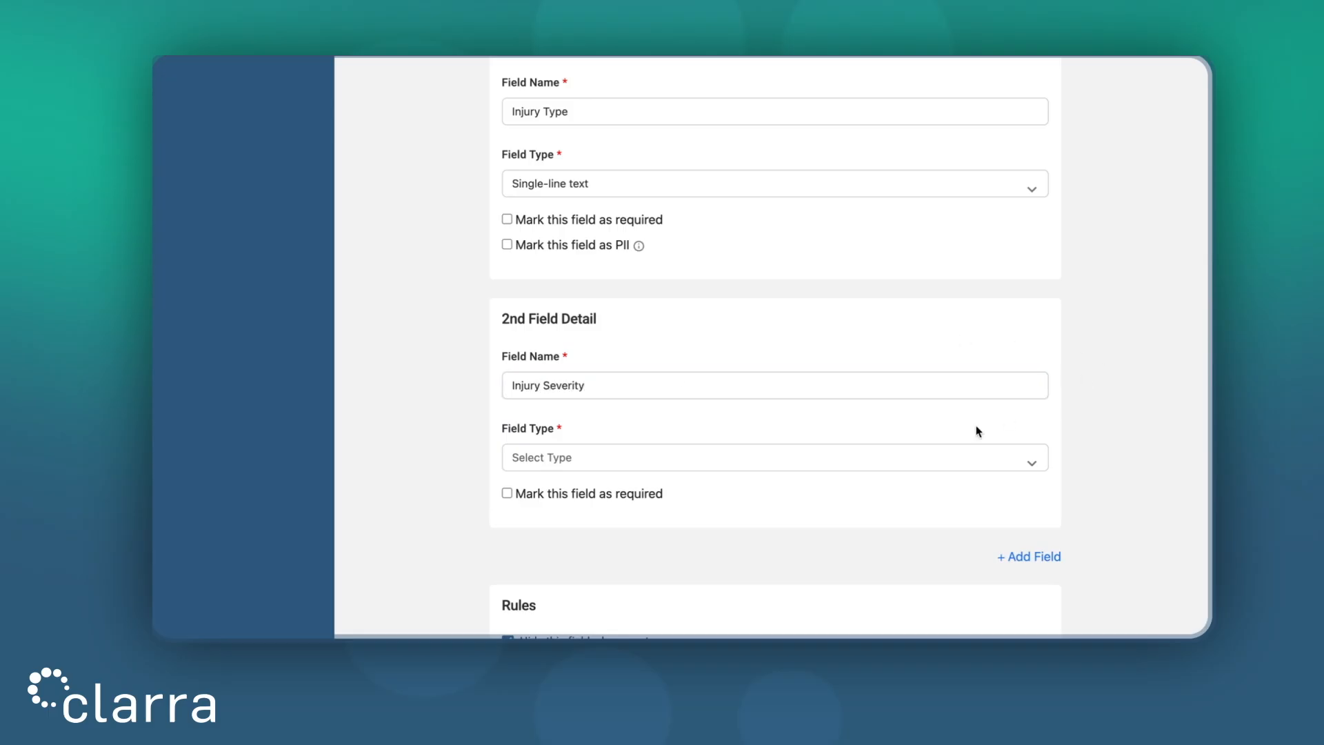
{"action": "left_click", "coordinate": [883, 458]}
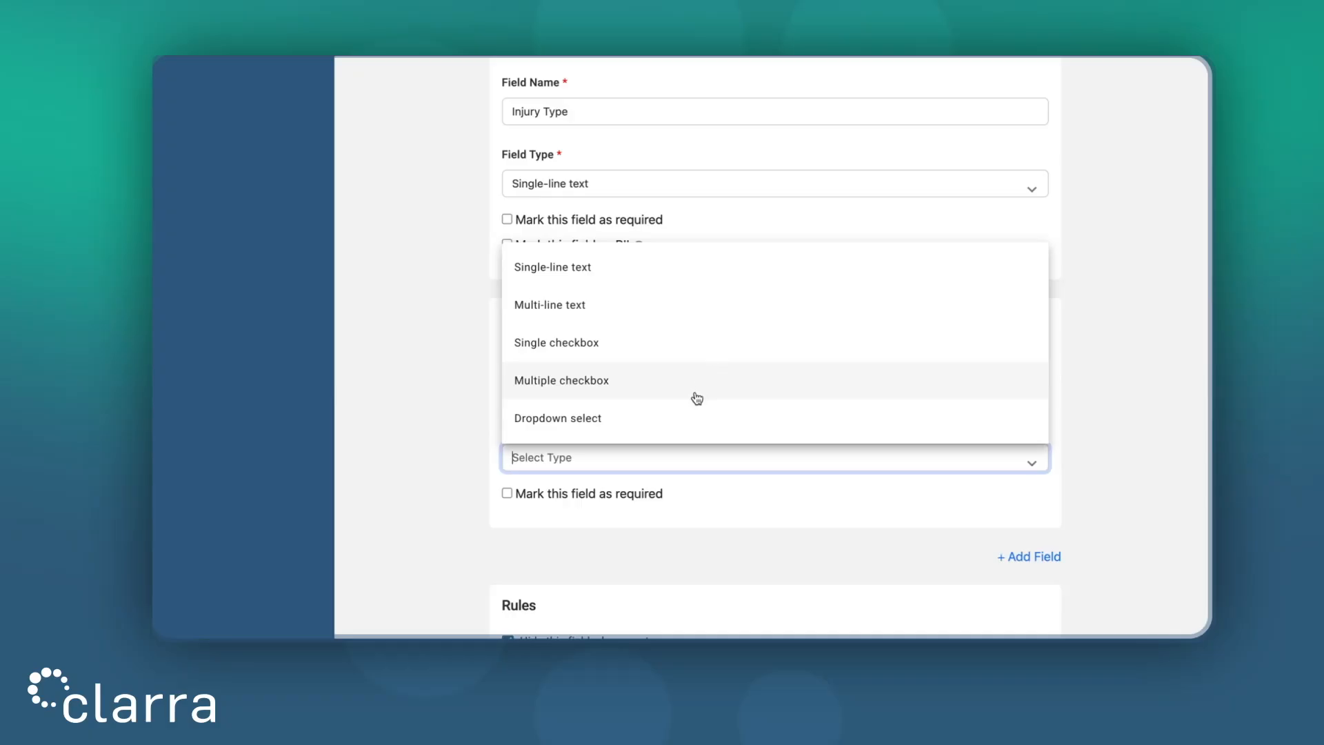
{"action": "left_click", "coordinate": [690, 415]}
Step: Give Injury Severity the dropdown options Minor, Major and Severe
{"action": "scroll", "coordinate": [686, 442], "scroll_direction": "down", "scroll_amount": 3}
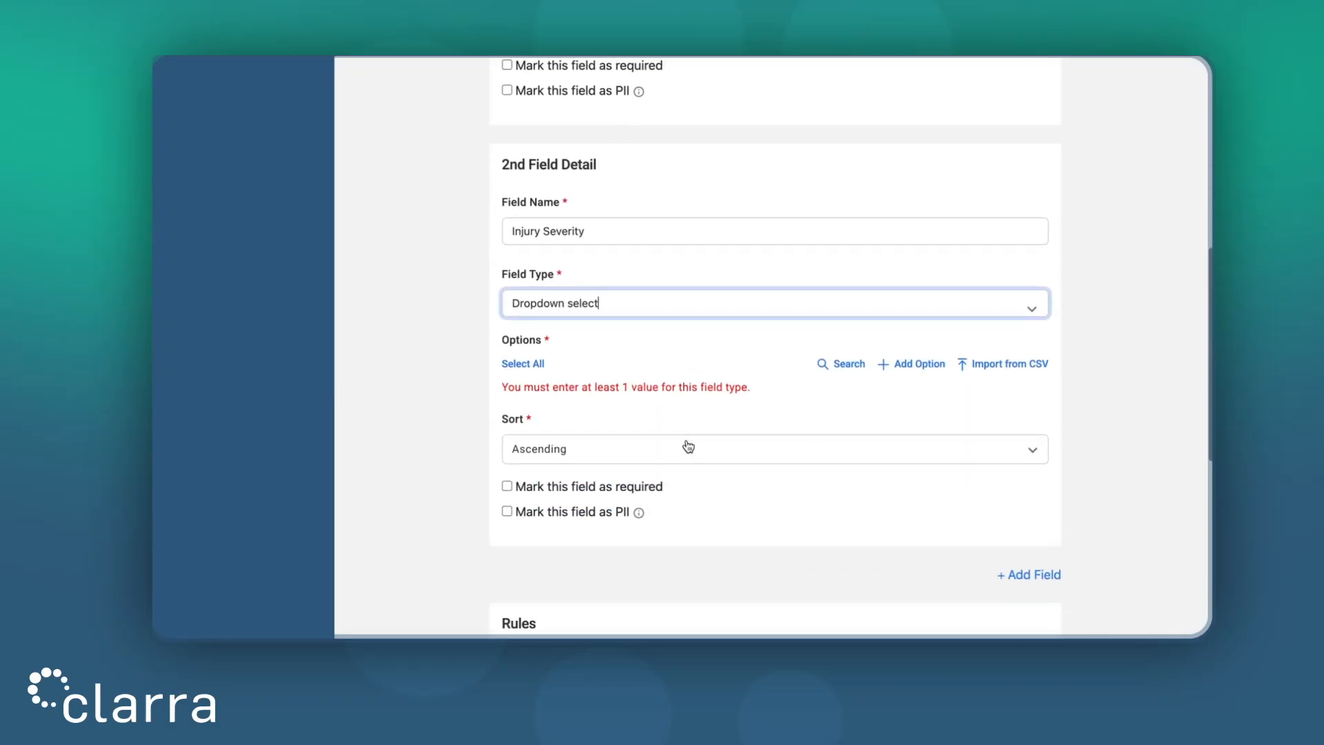
{"action": "left_click", "coordinate": [905, 365]}
{"action": "scroll", "coordinate": [751, 392], "scroll_direction": "down", "scroll_amount": 1}
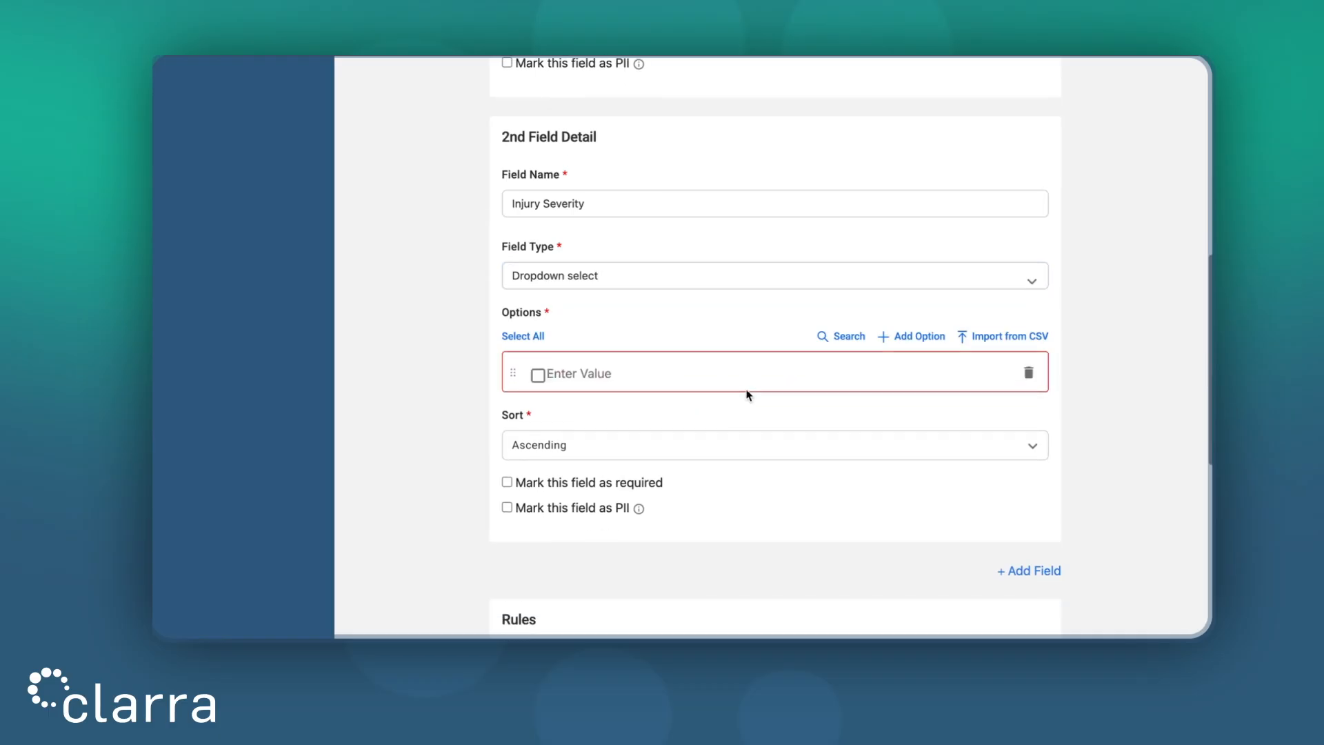
{"action": "left_click", "coordinate": [712, 370]}
{"action": "type", "text": "Minor"}
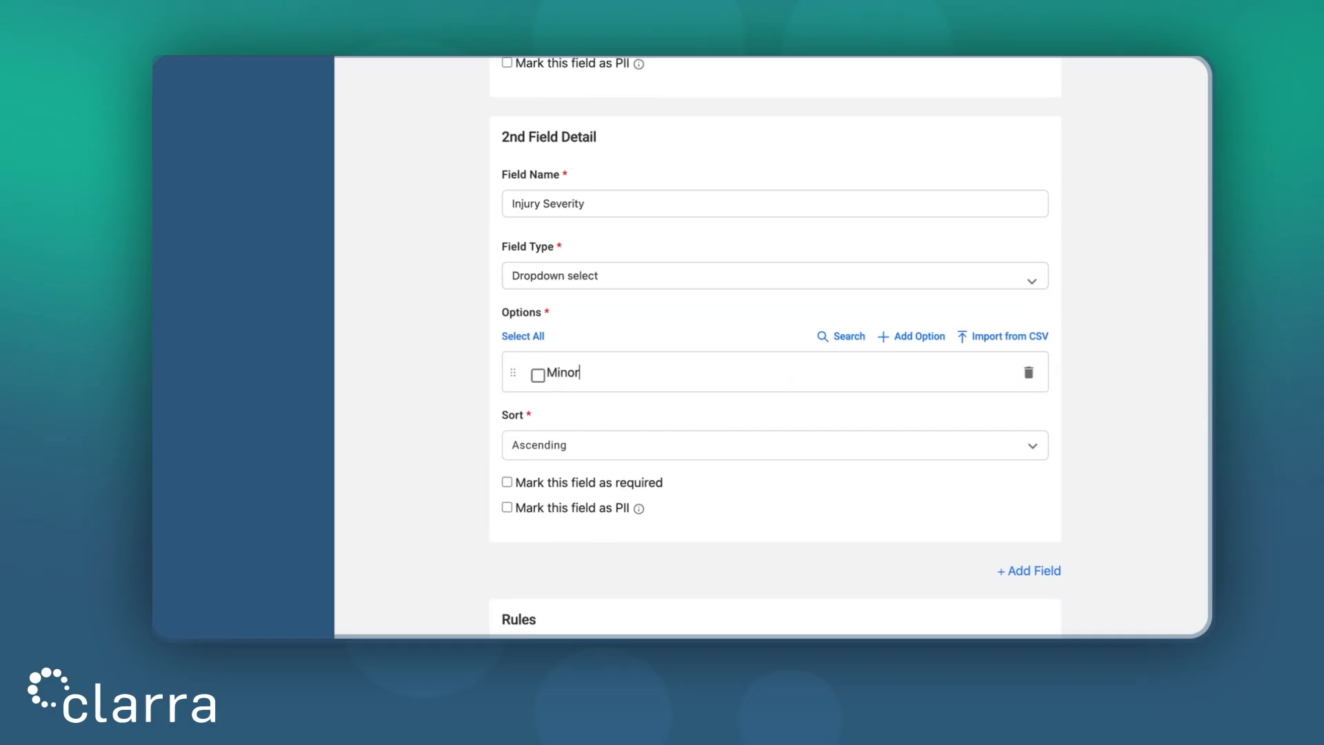
{"action": "left_click", "coordinate": [923, 336]}
{"action": "left_click", "coordinate": [801, 373]}
{"action": "type", "text": "Major"}
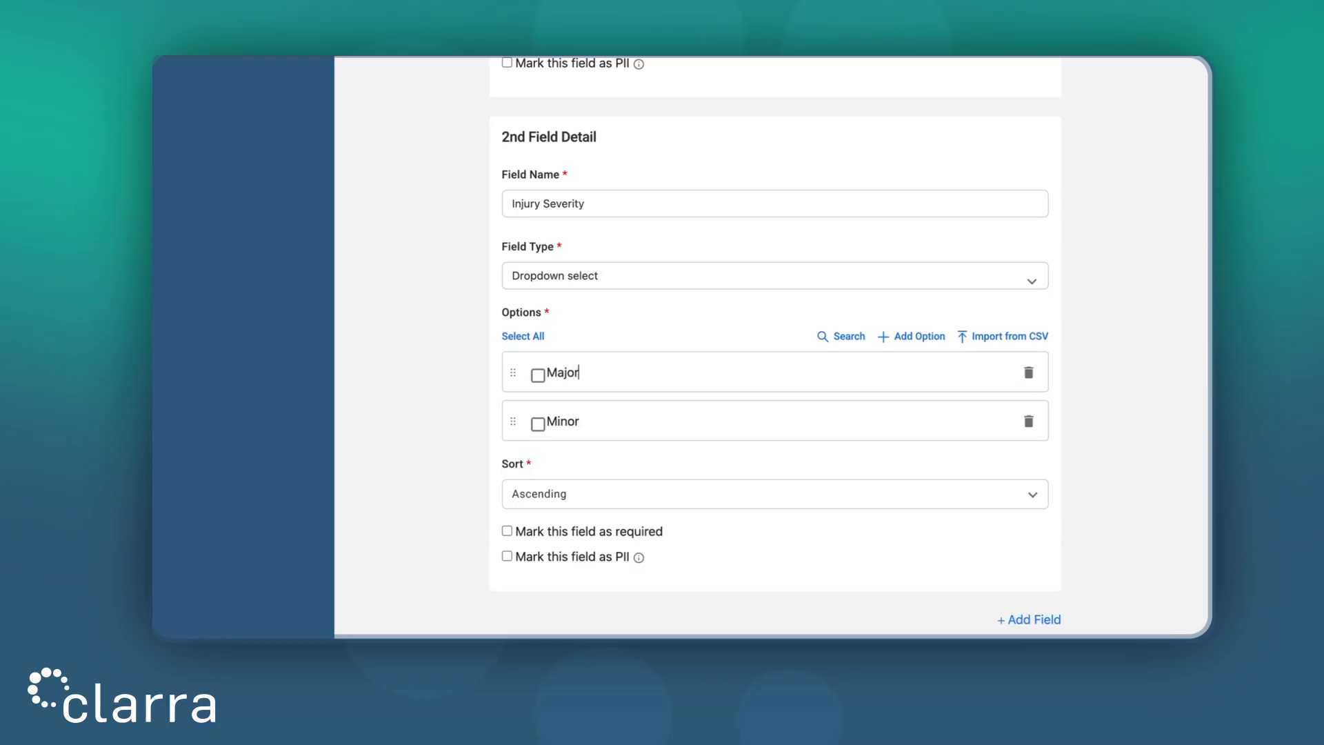
{"action": "left_click", "coordinate": [934, 340]}
{"action": "left_click", "coordinate": [750, 362]}
{"action": "type", "text": "Severe"}
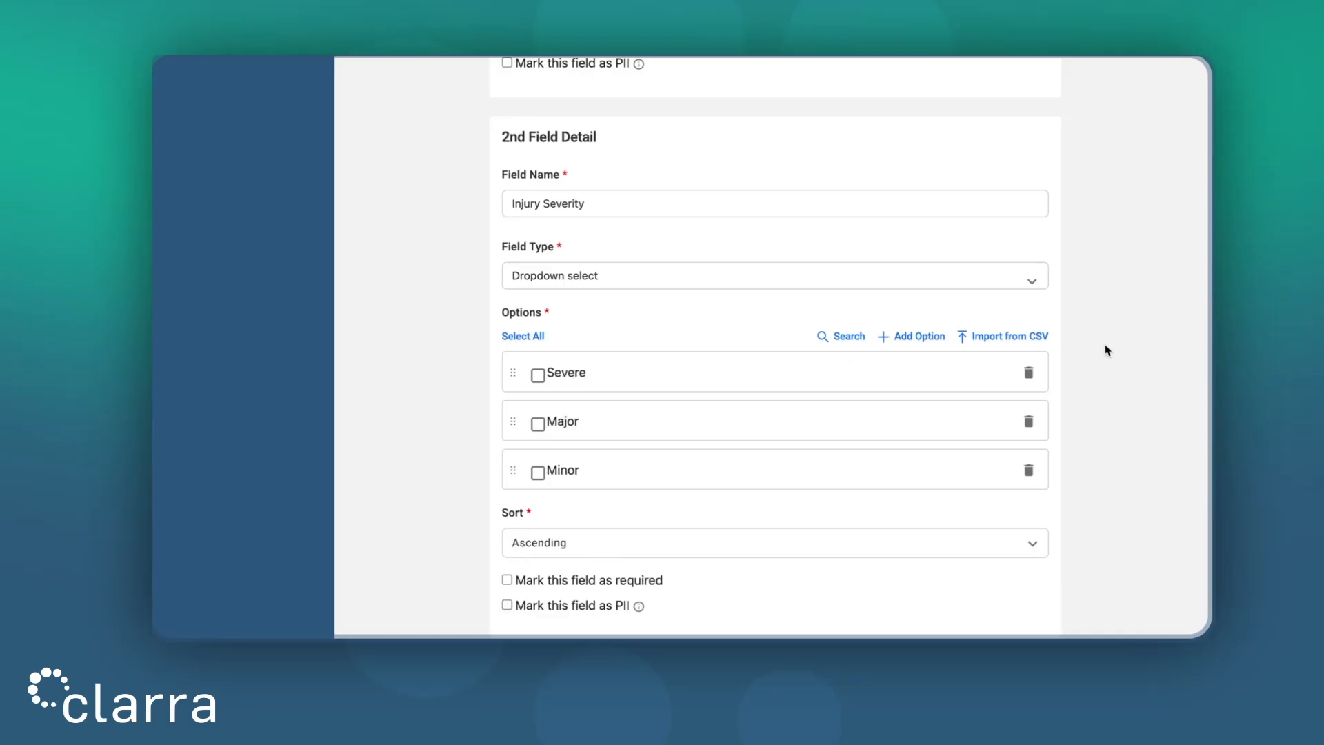
{"action": "scroll", "coordinate": [1107, 350], "scroll_direction": "down", "scroll_amount": 5}
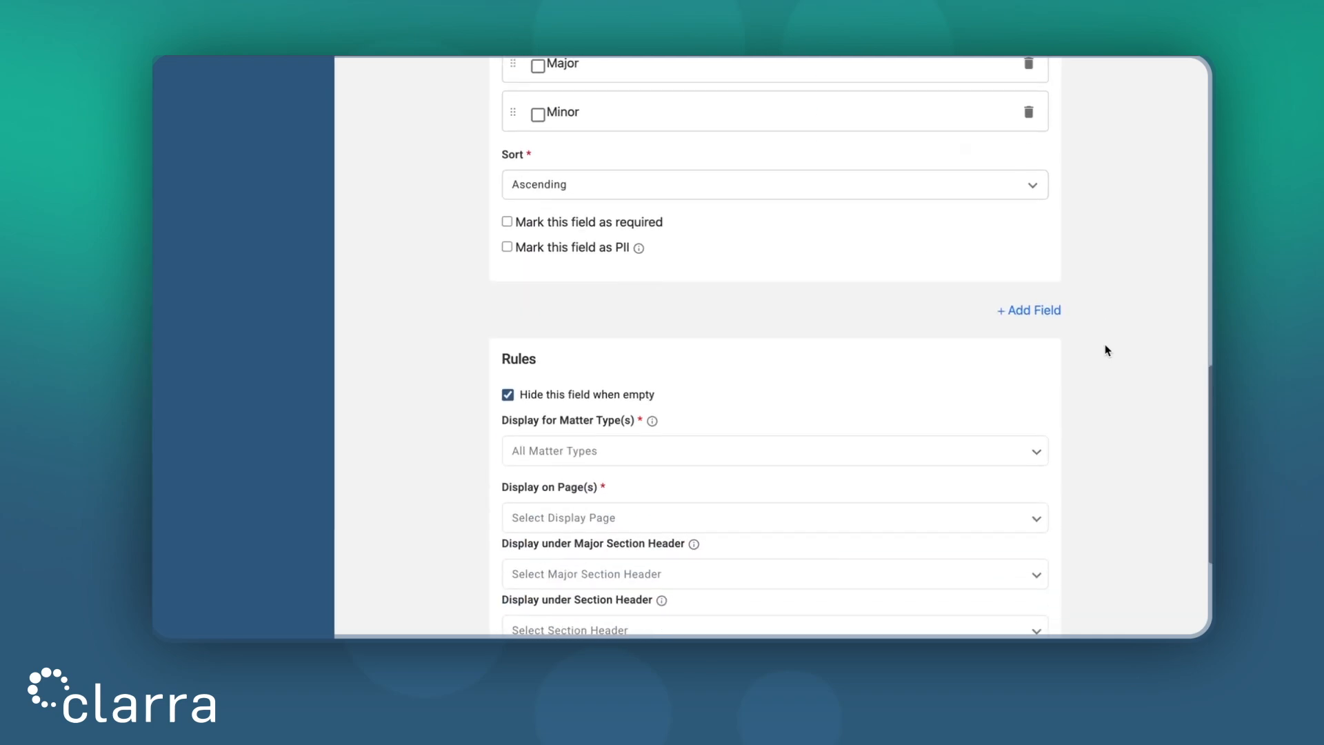
Step: Show Injury Information even when empty, display it on Plaintiffs Profile Form, and save the group
{"action": "left_click", "coordinate": [572, 395]}
{"action": "scroll", "coordinate": [749, 368], "scroll_direction": "down", "scroll_amount": 2}
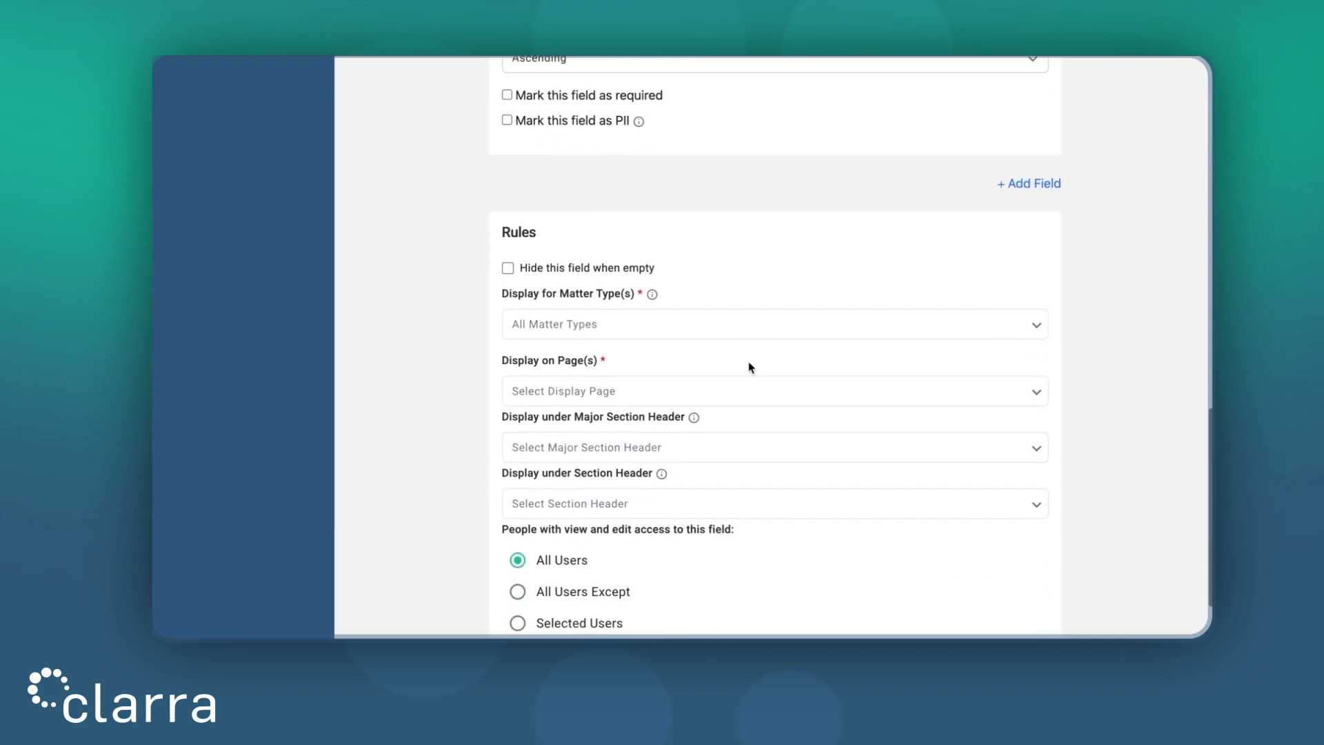
{"action": "left_click", "coordinate": [677, 394]}
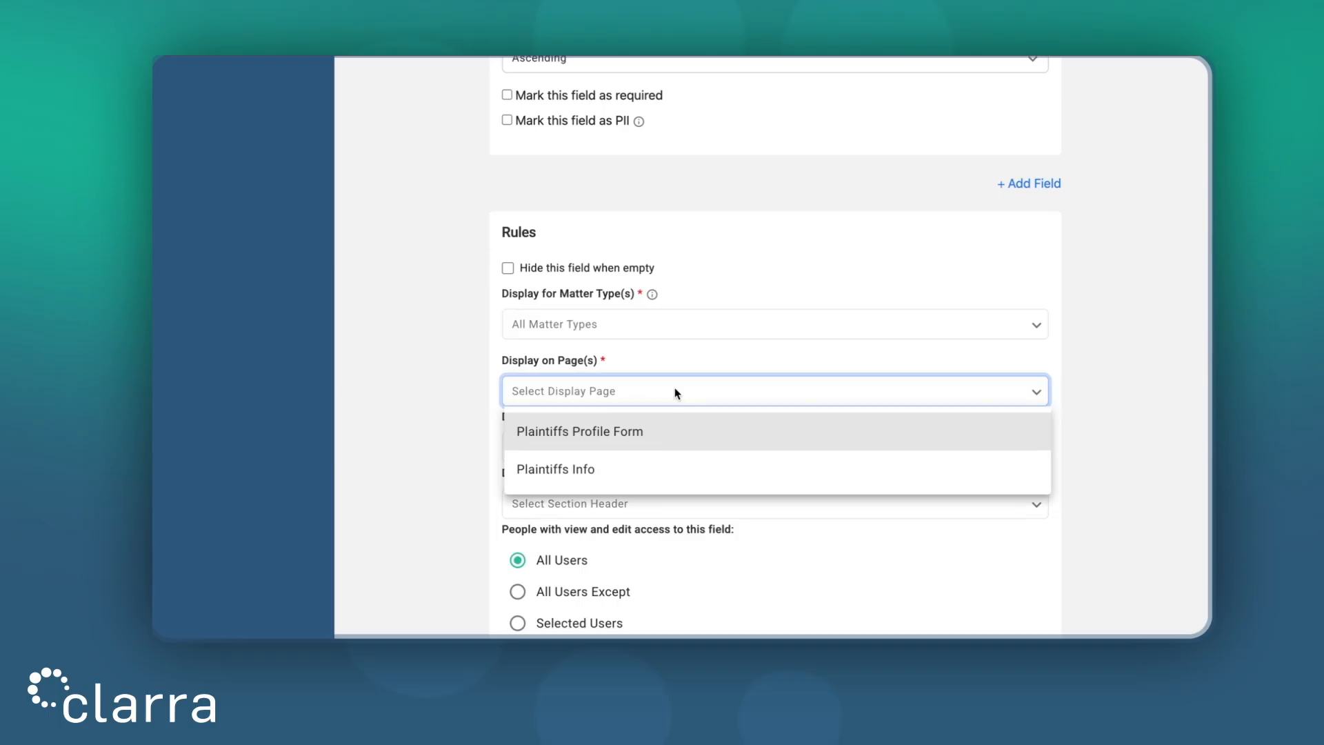
{"action": "left_click", "coordinate": [668, 432]}
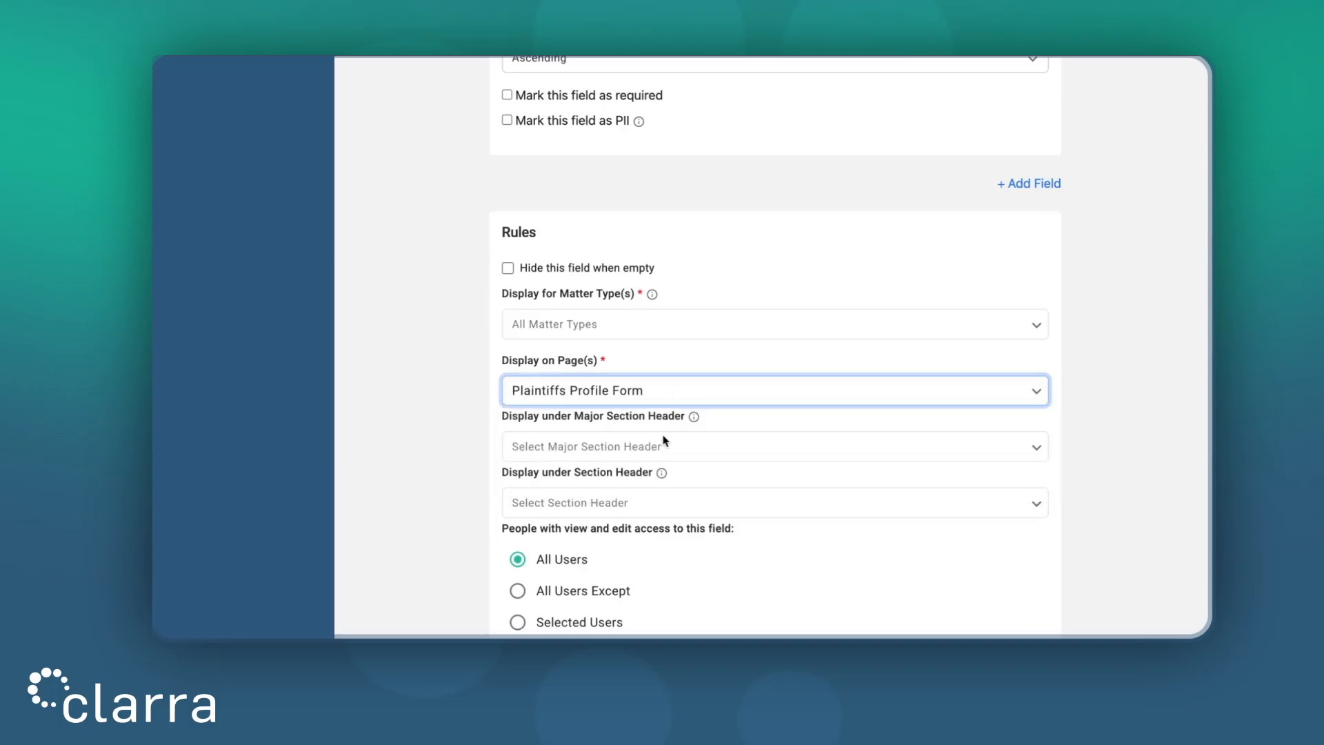
{"action": "left_click", "coordinate": [1101, 365]}
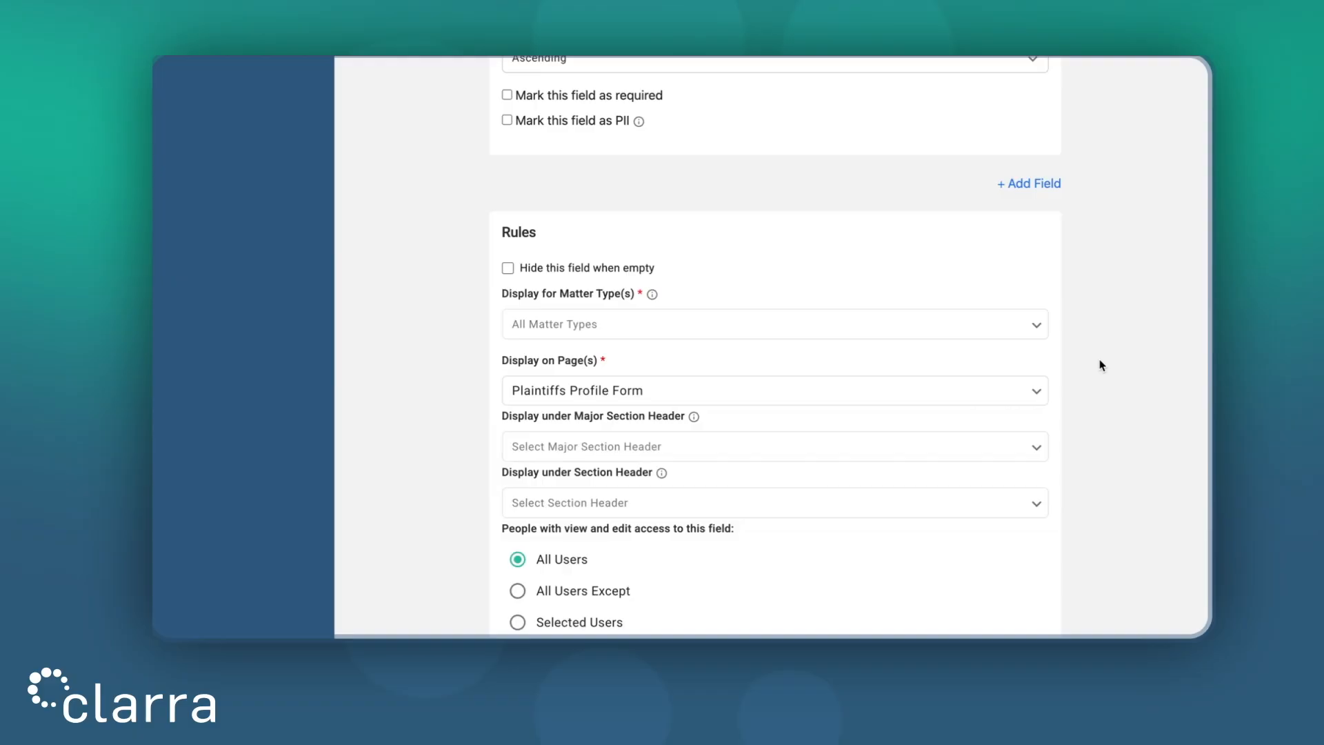
{"action": "scroll", "coordinate": [1102, 364], "scroll_direction": "down", "scroll_amount": 3}
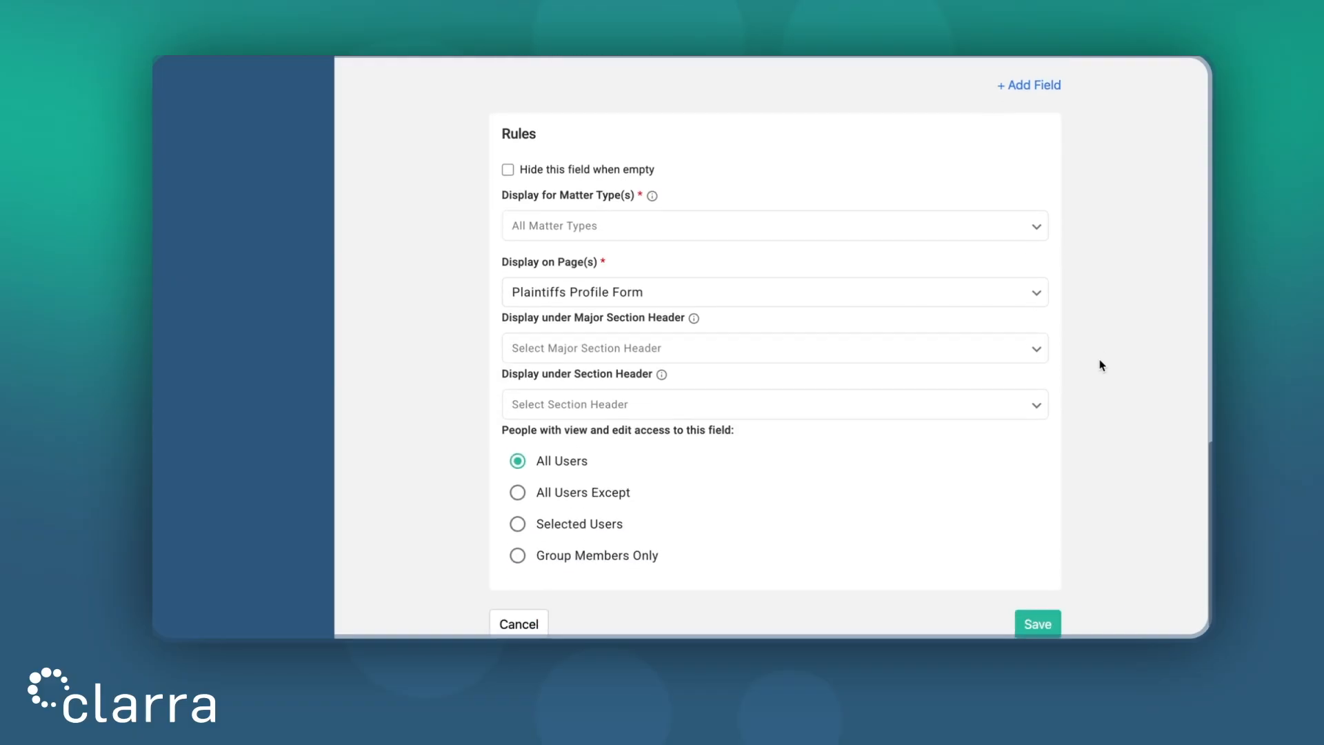
{"action": "left_click", "coordinate": [1040, 595]}
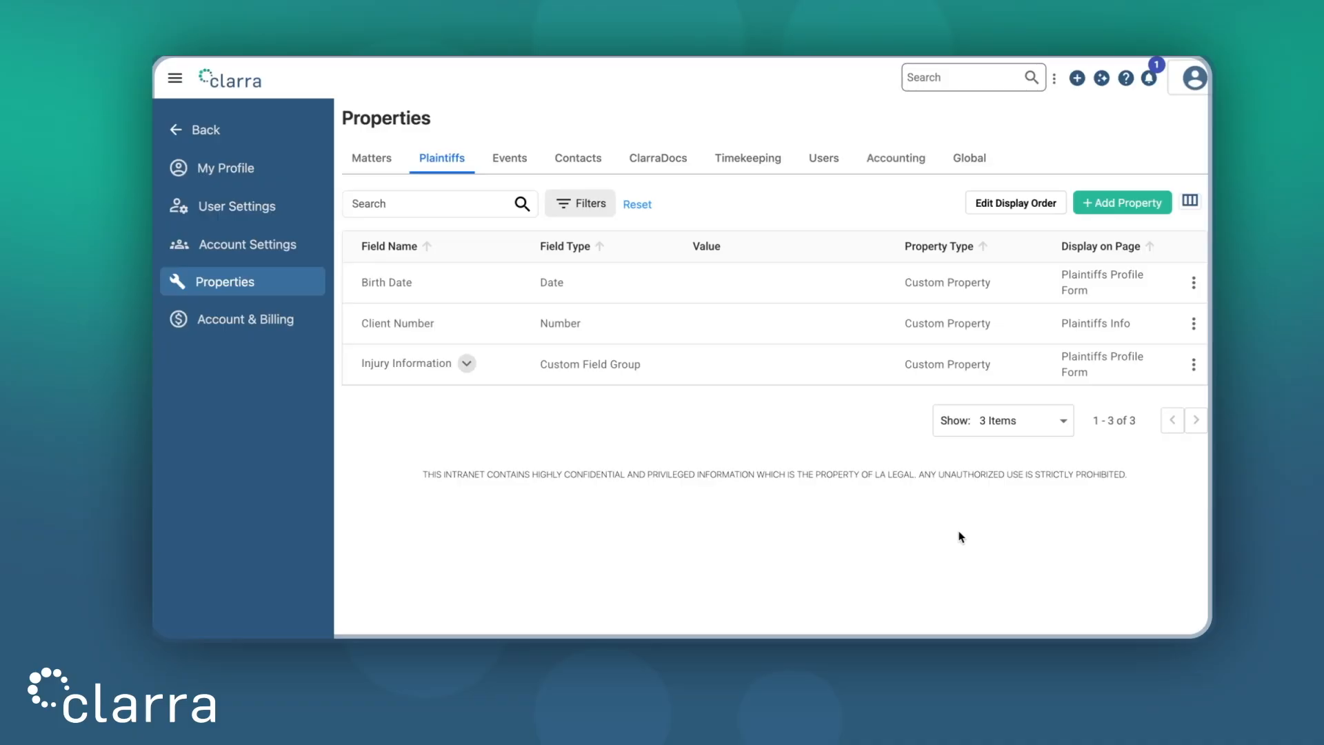
Step: Expand Injury Information to reveal Injury Severity and Injury Type, then open the display order settings
{"action": "left_click", "coordinate": [467, 367]}
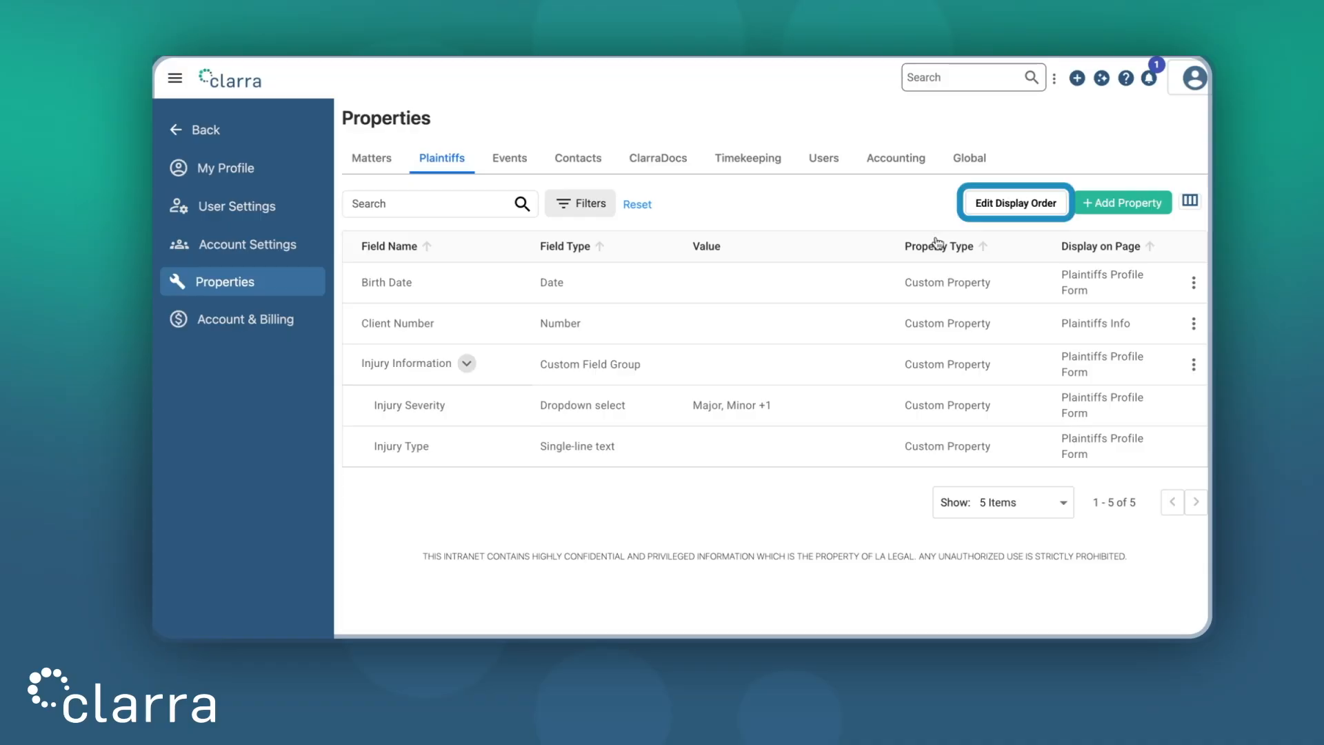
{"action": "left_click", "coordinate": [999, 210]}
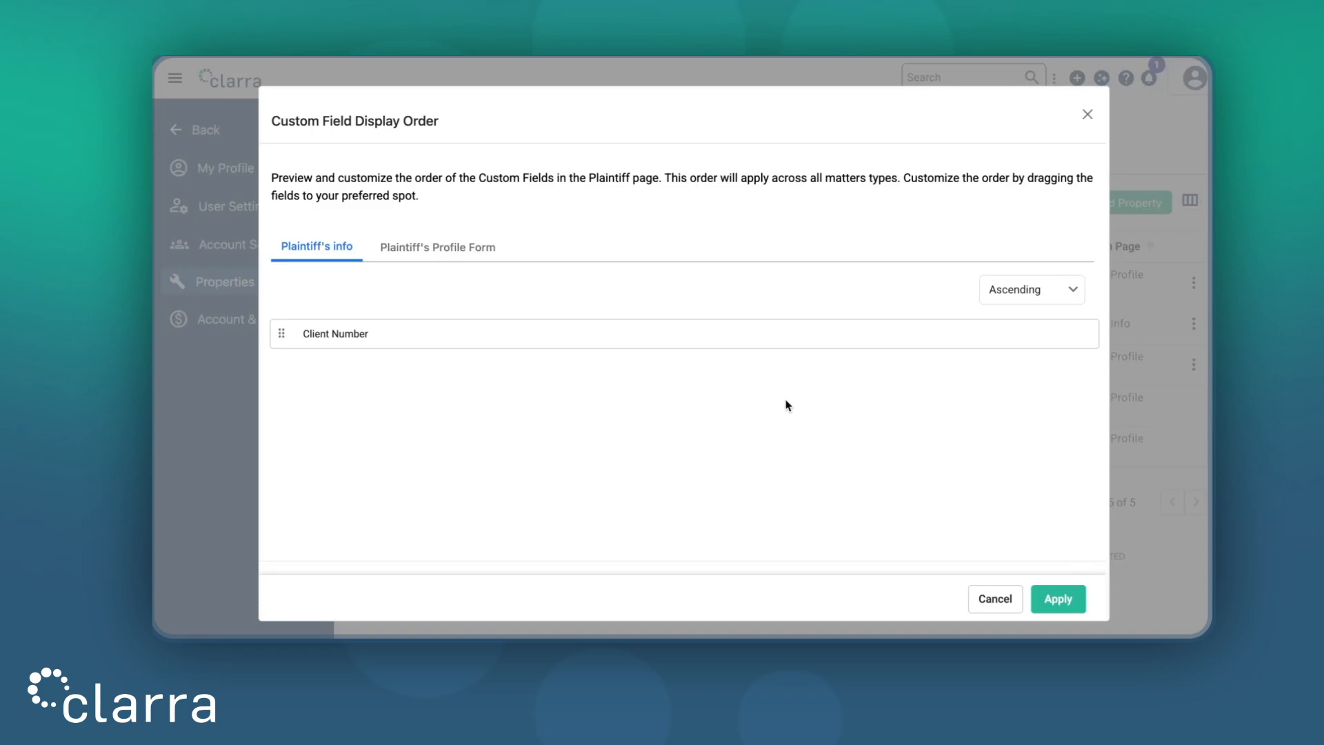
Step: In the Profile Form order, move Injury Information above Birth Date, revert it below, and apply
{"action": "left_click", "coordinate": [462, 252]}
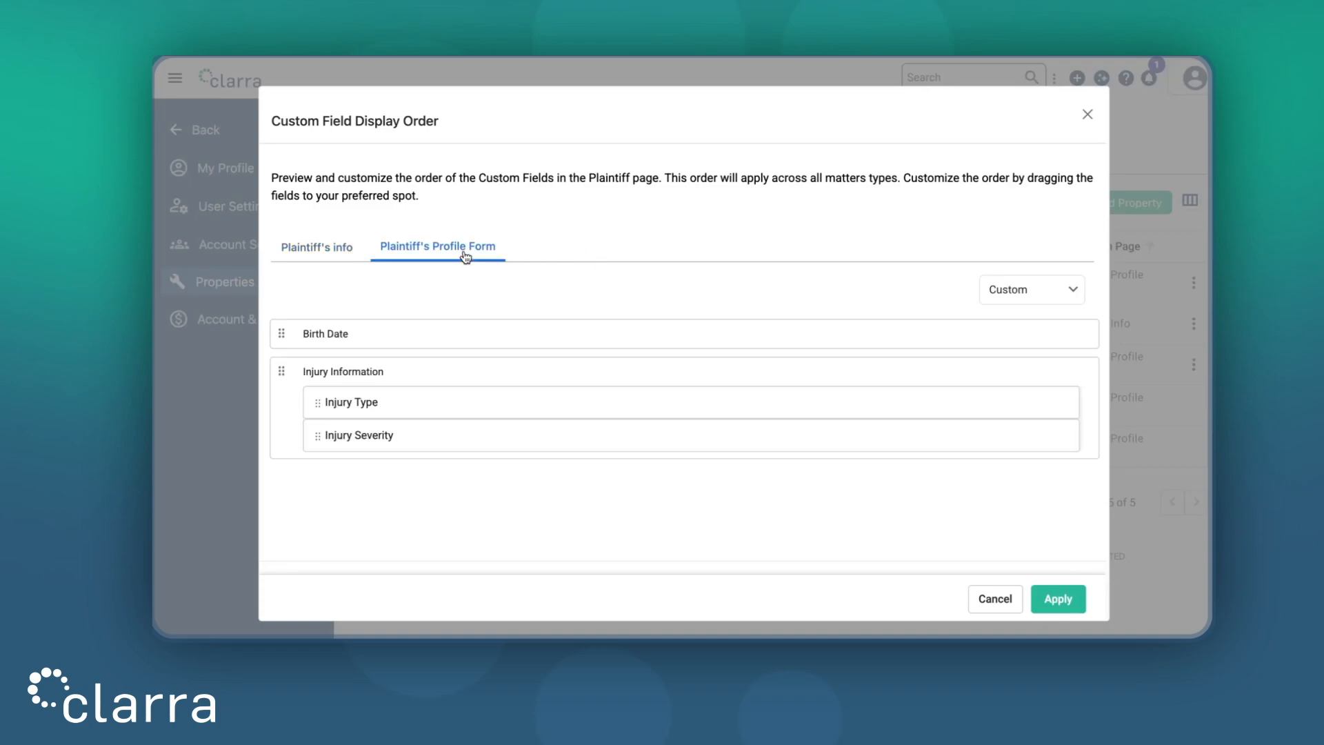
{"action": "left_click_drag", "start_coordinate": [281, 371], "coordinate": [282, 409]}
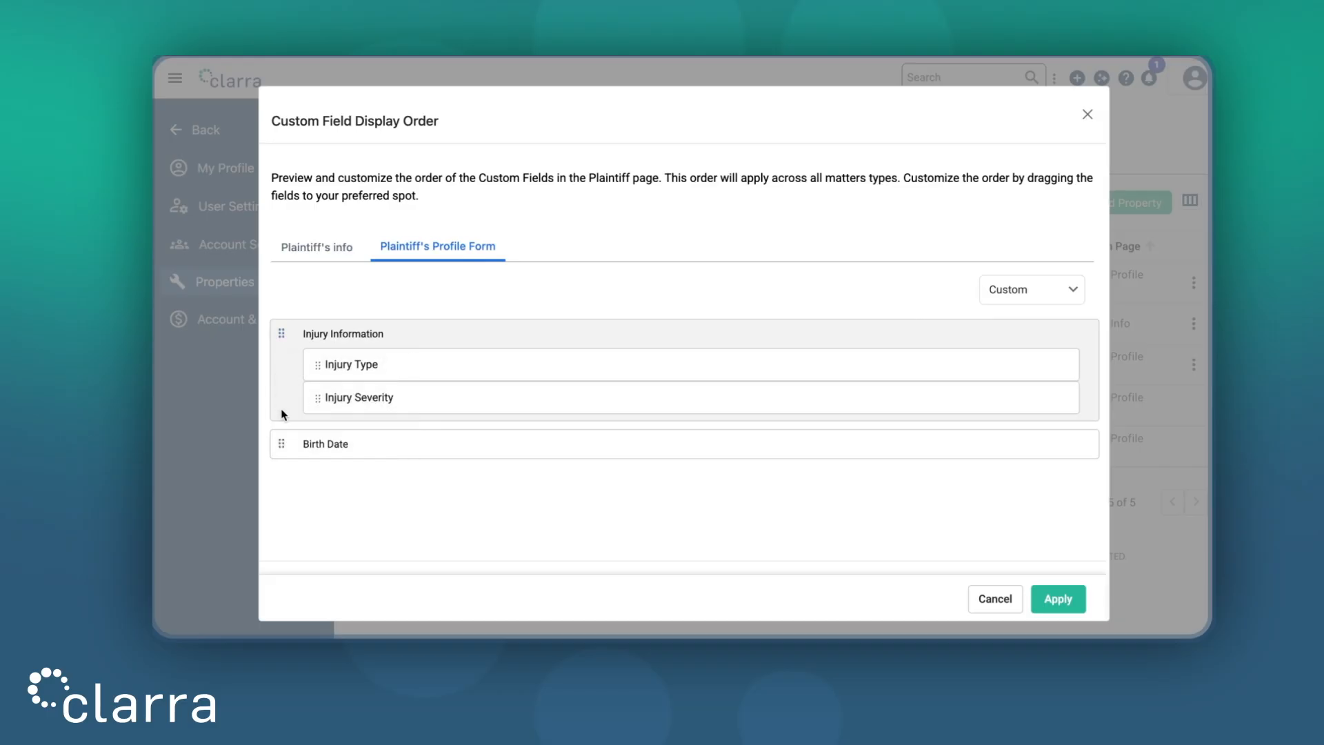
{"action": "left_click_drag", "start_coordinate": [282, 333], "coordinate": [282, 438]}
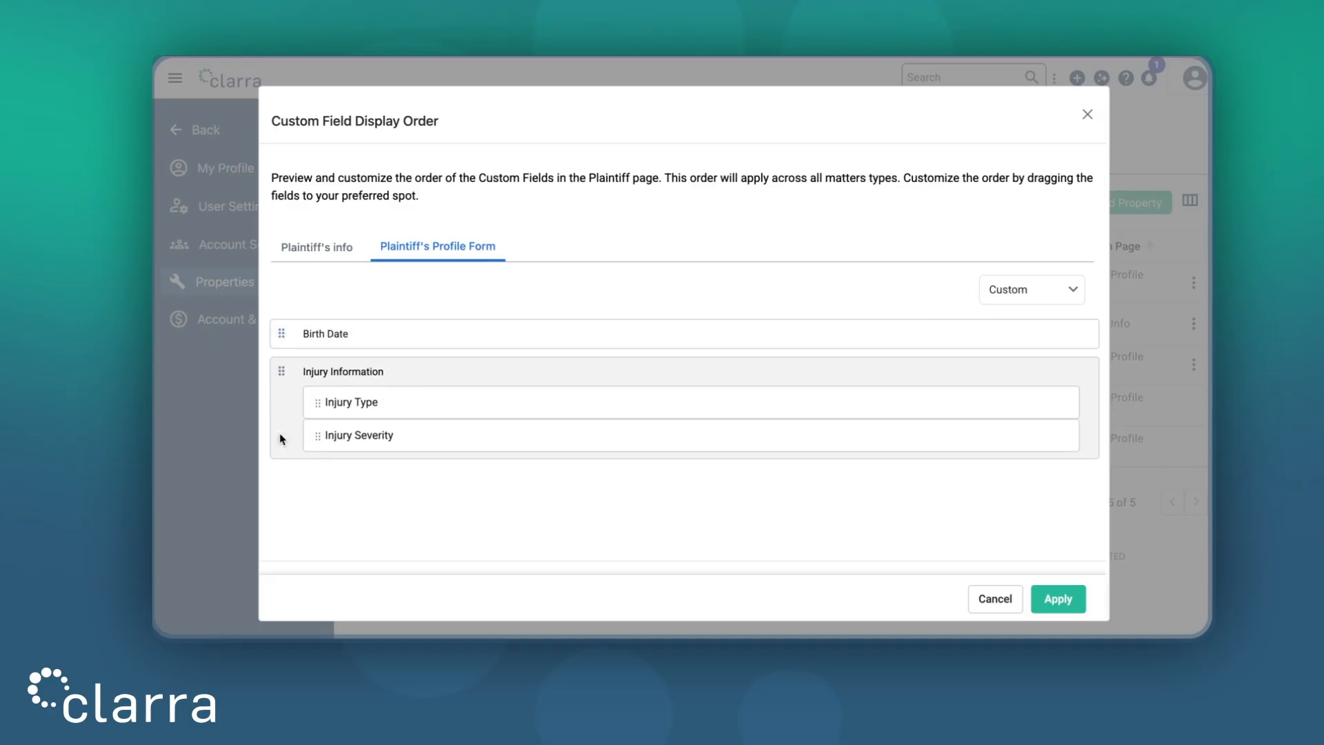
{"action": "left_click", "coordinate": [1062, 603]}
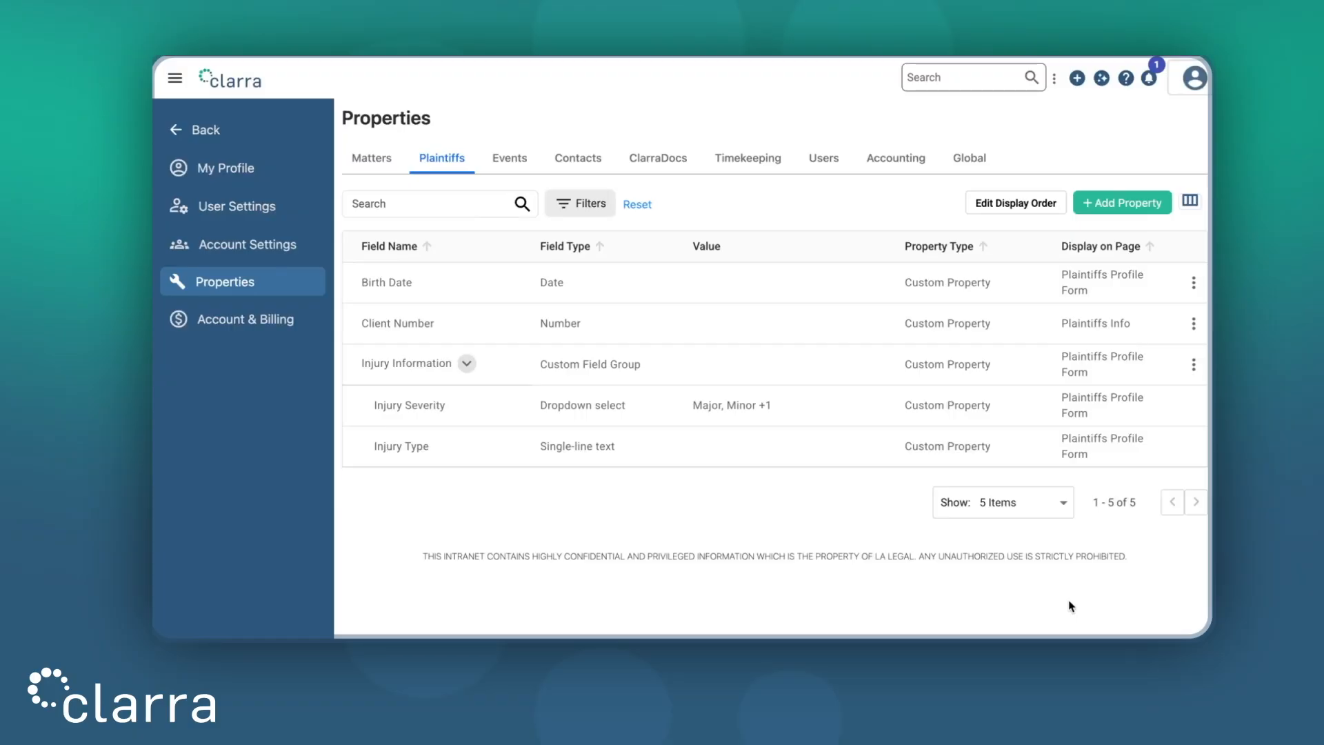
Step: On the Global properties list, inspect the Plaintiff object's name and store icon, then discard changes
{"action": "left_click", "coordinate": [968, 165]}
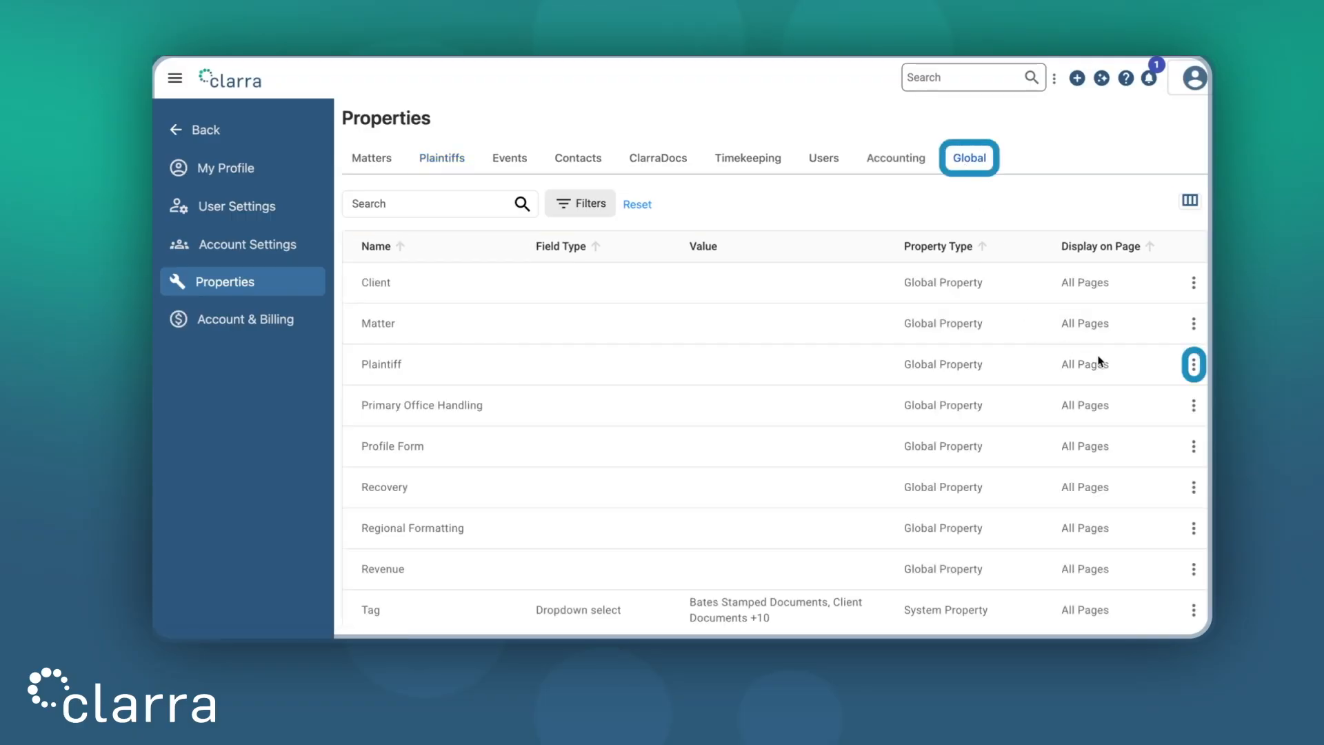
{"action": "left_click", "coordinate": [1194, 366]}
{"action": "left_click", "coordinate": [1172, 409]}
{"action": "left_click", "coordinate": [591, 392]}
{"action": "key", "text": "ctrl+a"}
{"action": "left_click", "coordinate": [676, 316]}
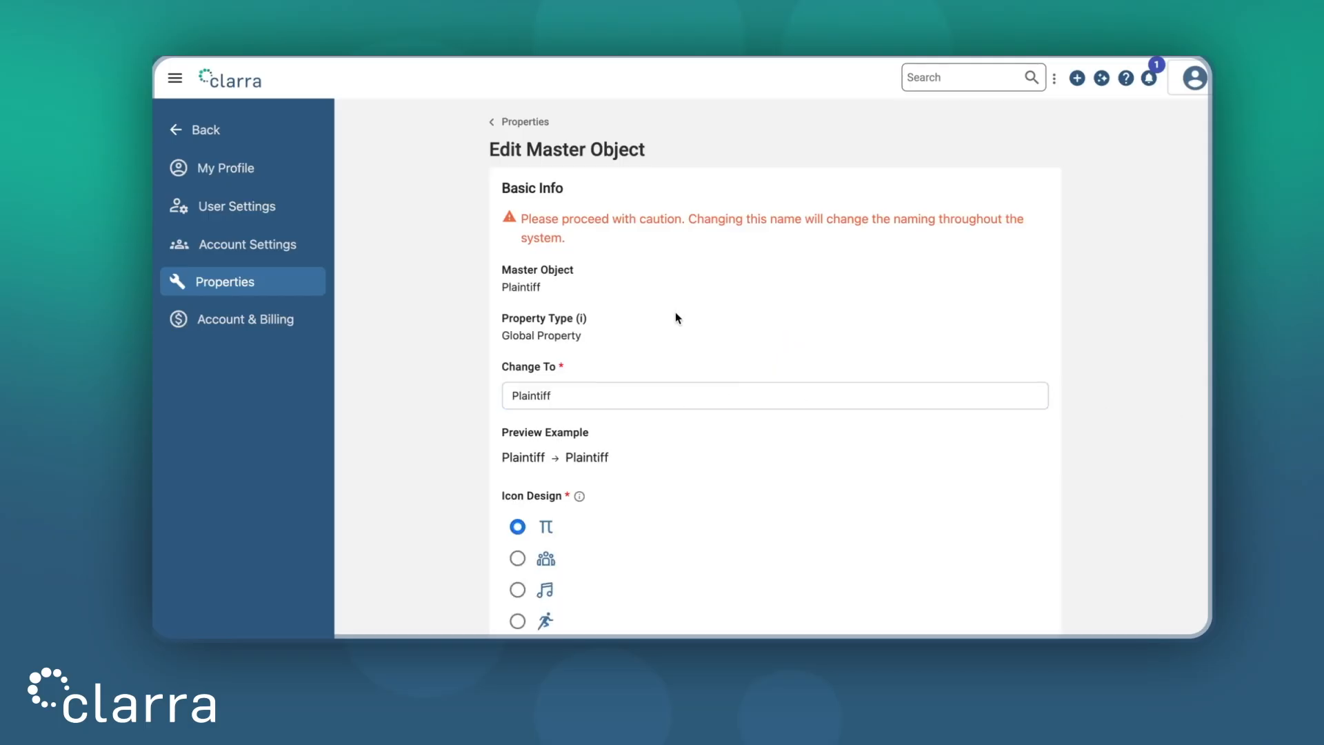
{"action": "scroll", "coordinate": [644, 384], "scroll_direction": "down", "scroll_amount": 3}
{"action": "scroll", "coordinate": [522, 412], "scroll_direction": "down", "scroll_amount": 2}
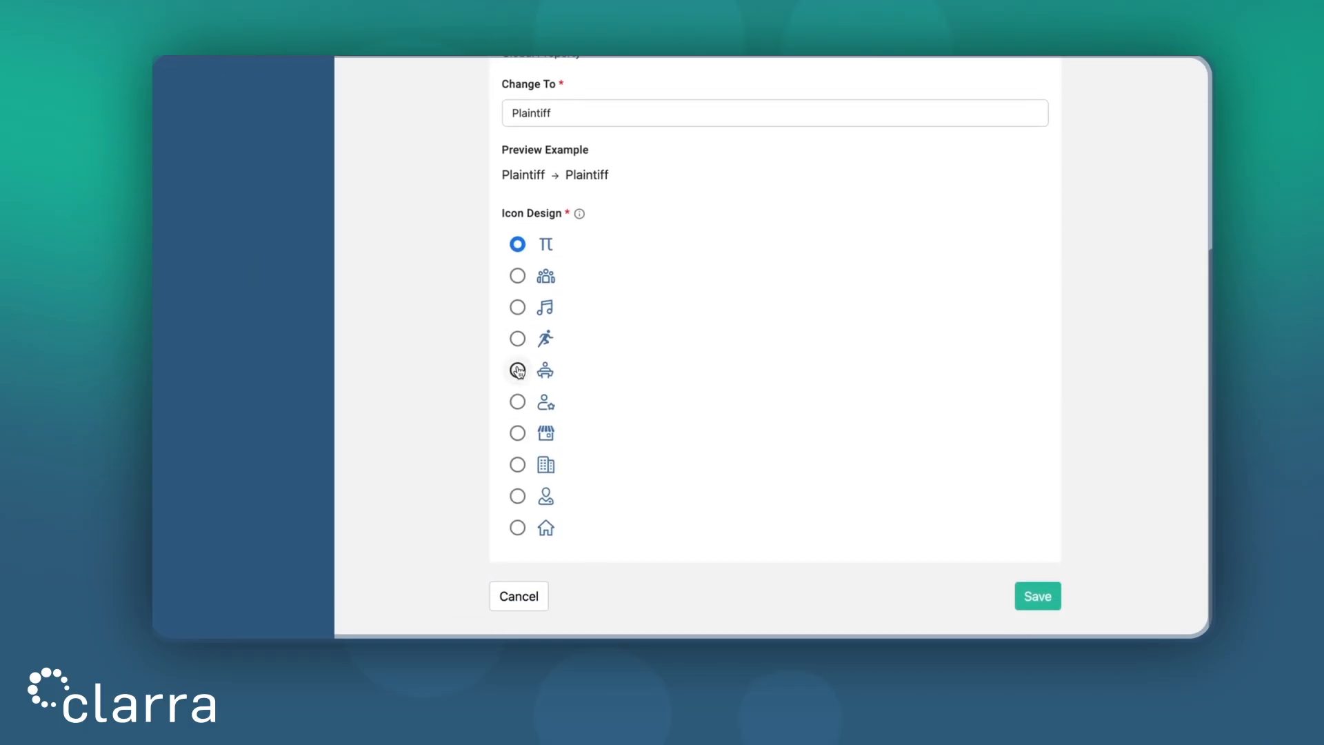
{"action": "left_click", "coordinate": [518, 402]}
{"action": "left_click", "coordinate": [518, 433]}
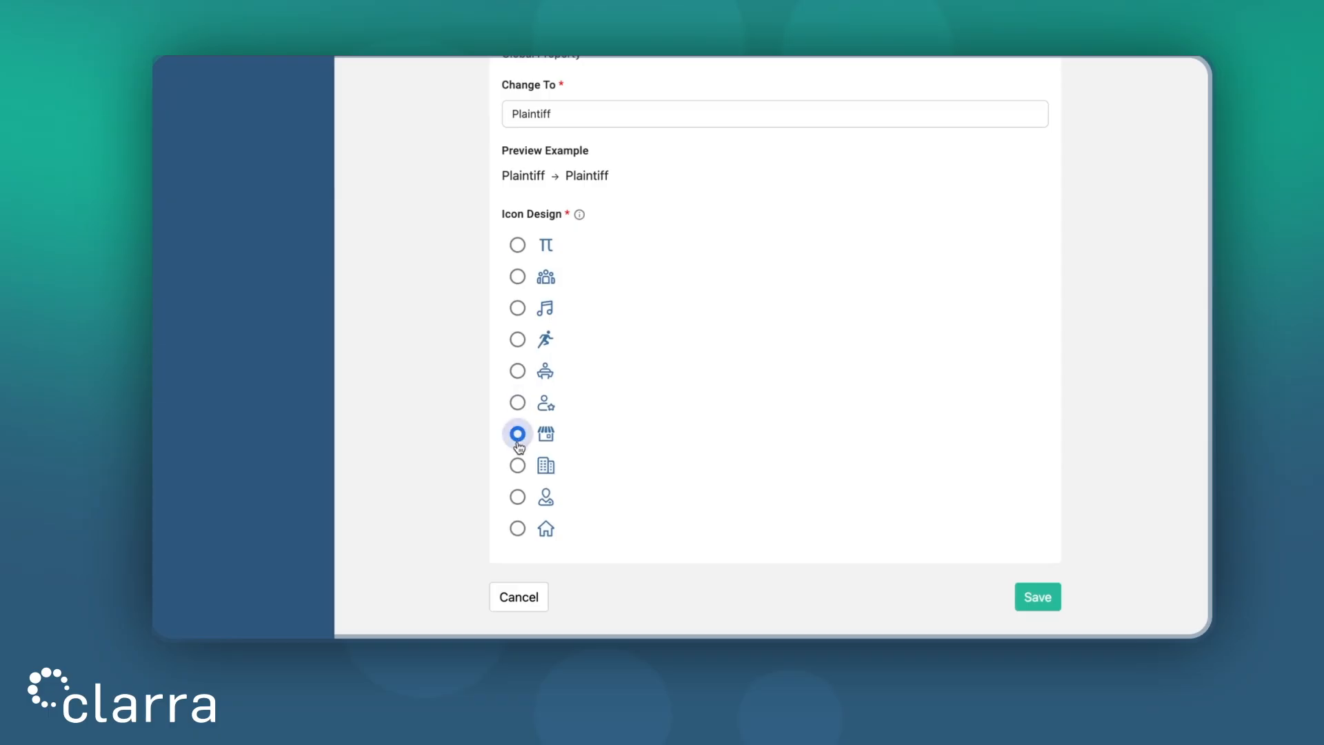
{"action": "left_click", "coordinate": [529, 593]}
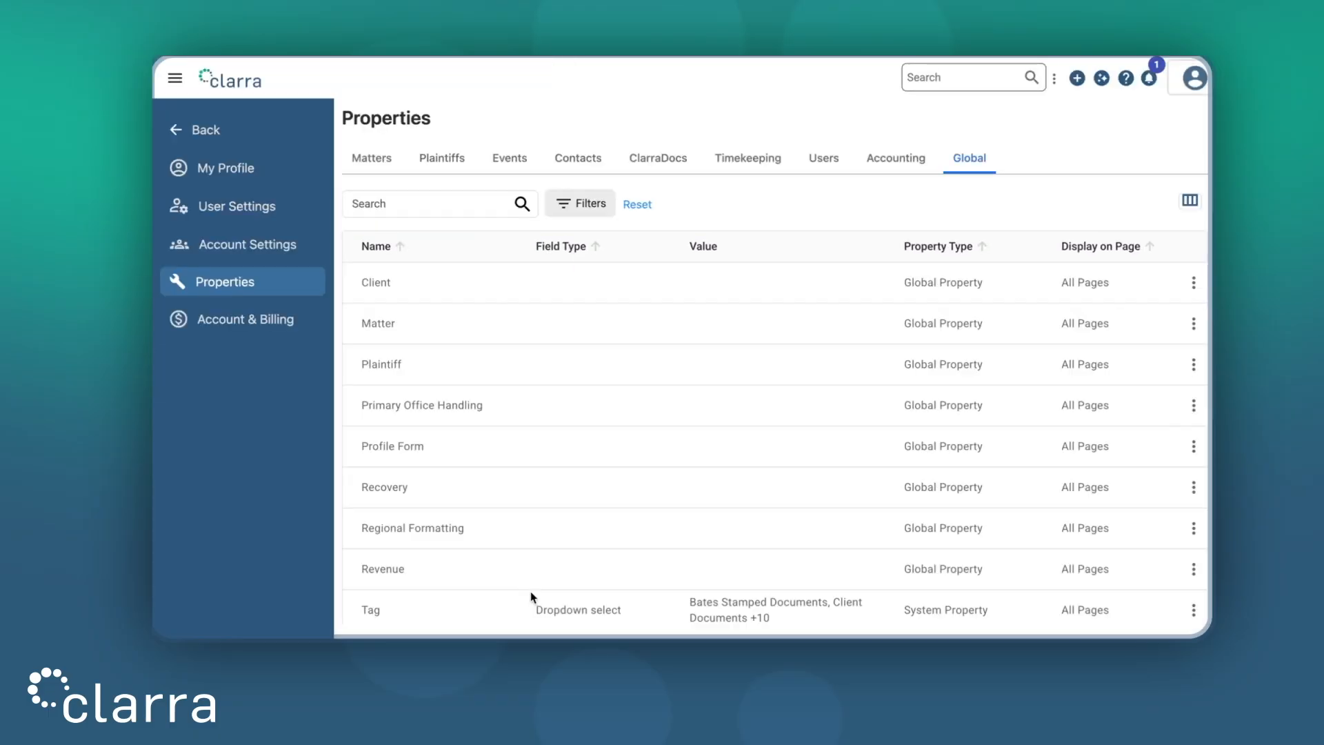
Step: Inspect the Profile Form object's rename dialog and cancel, keeping its original name
{"action": "left_click", "coordinate": [1192, 454]}
{"action": "left_click", "coordinate": [1167, 487]}
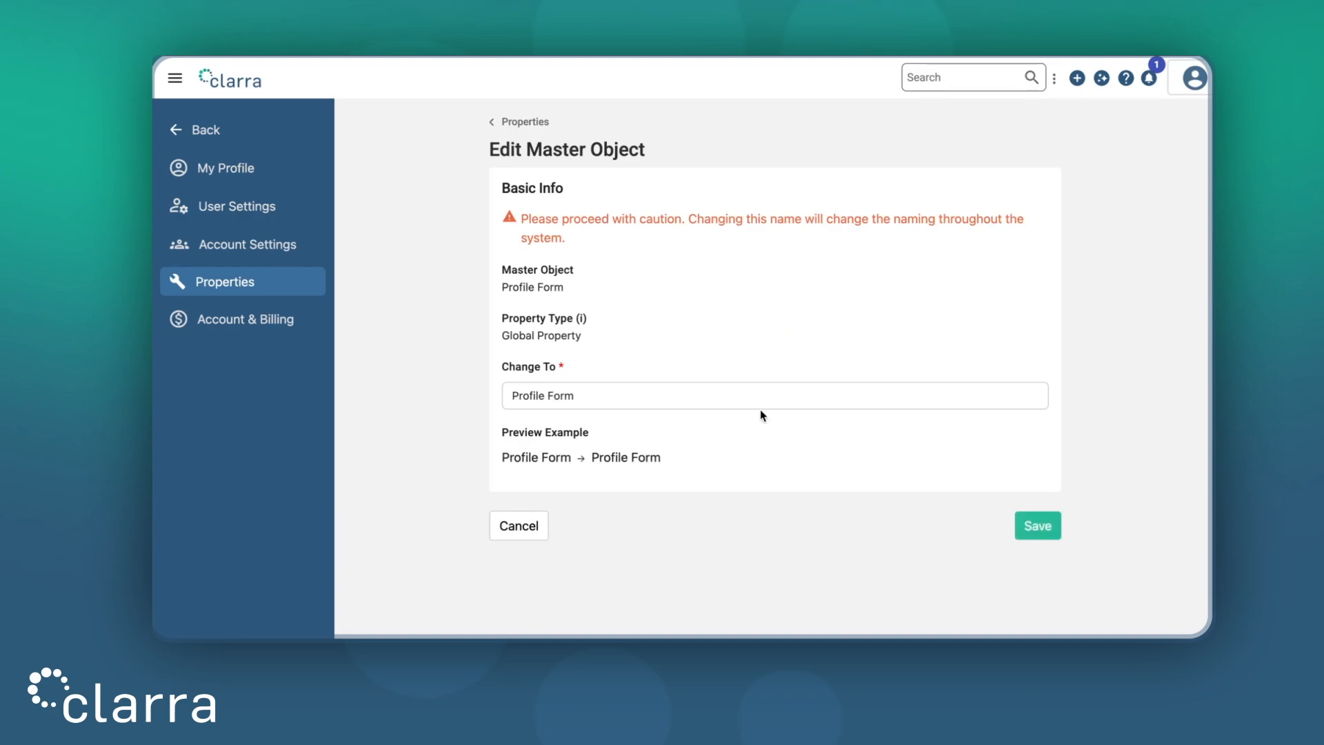
{"action": "triple_click", "coordinate": [677, 385]}
{"action": "left_click", "coordinate": [674, 433]}
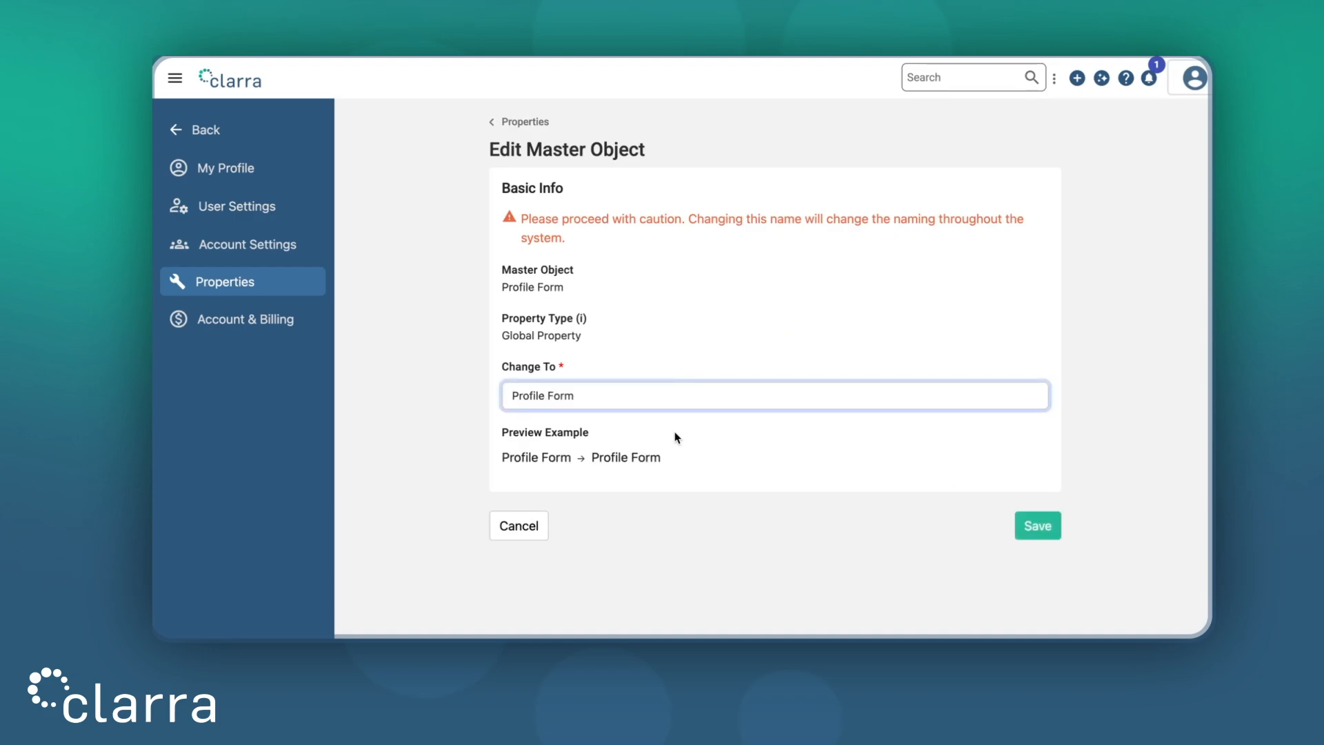
{"action": "left_click", "coordinate": [525, 527]}
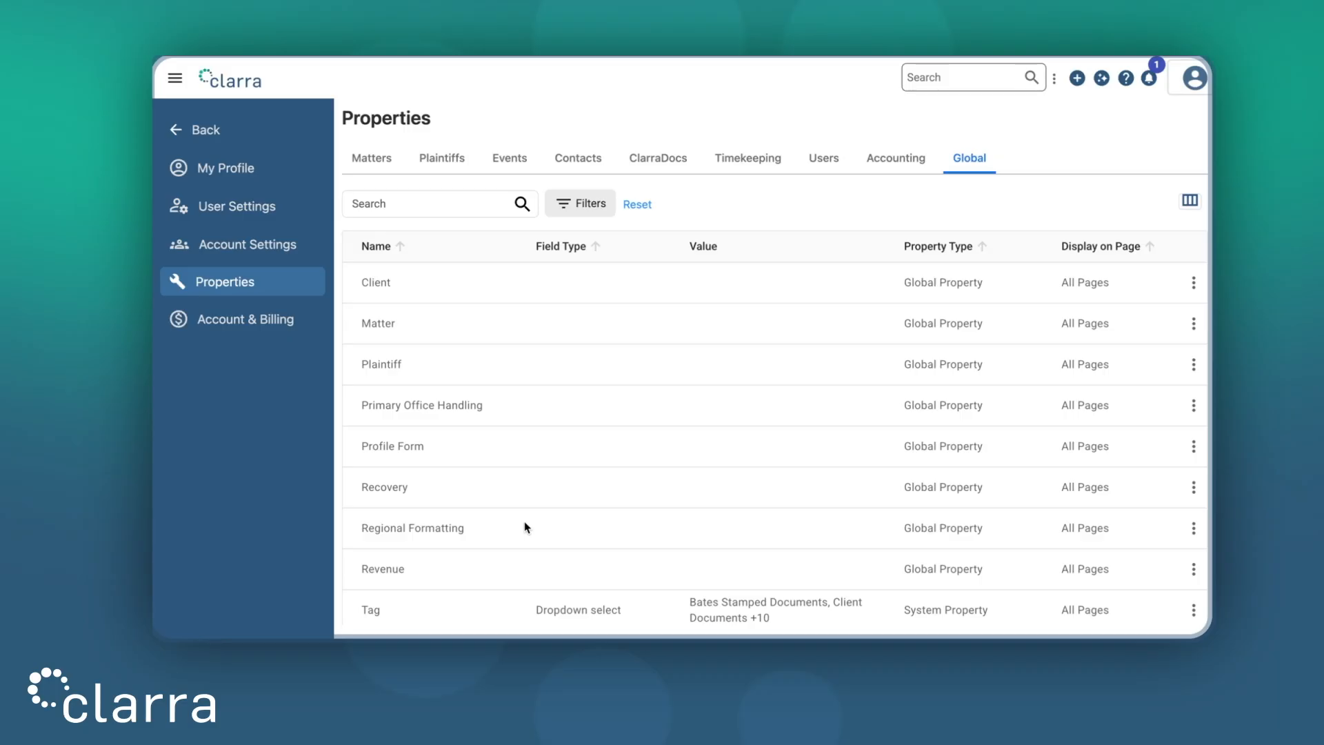
Step: Start a new plaintiff record from the Plaintiffs list, keeping the category as Individual
{"action": "left_click", "coordinate": [1077, 78]}
{"action": "left_click", "coordinate": [993, 190]}
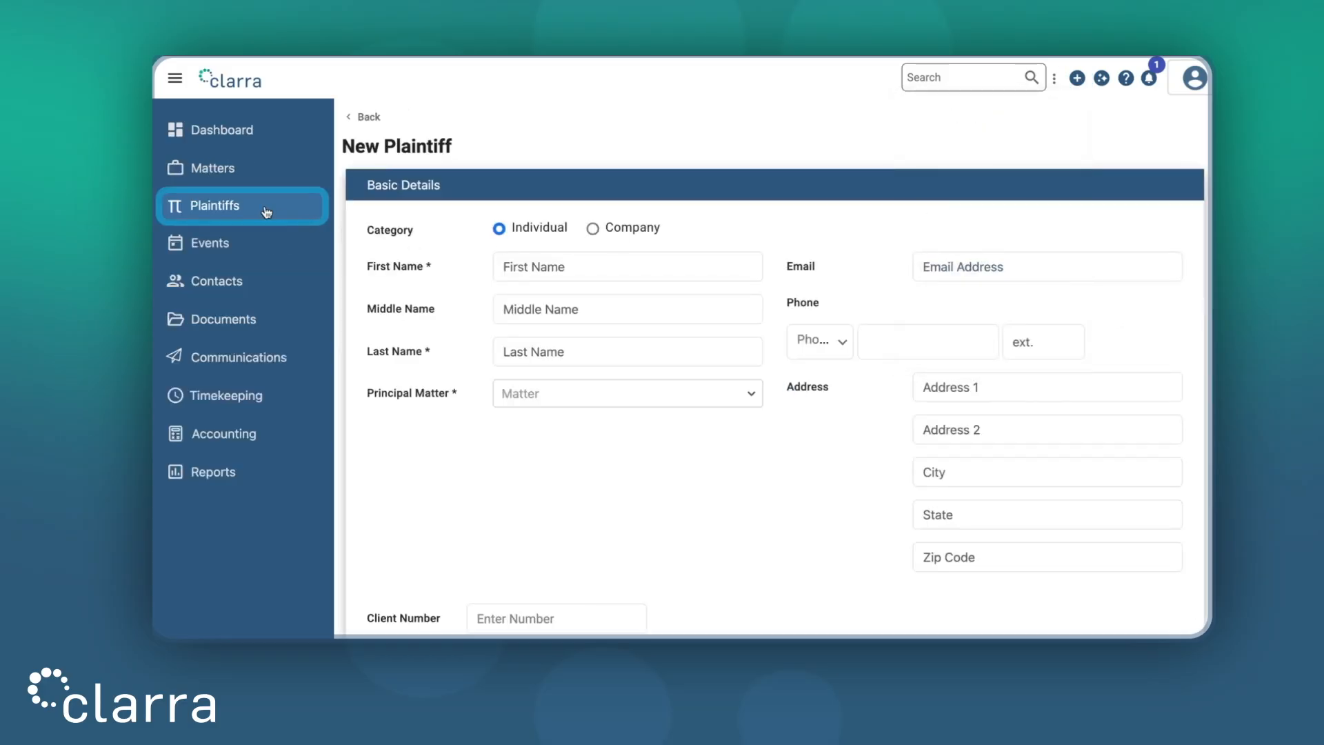
{"action": "left_click", "coordinate": [266, 211]}
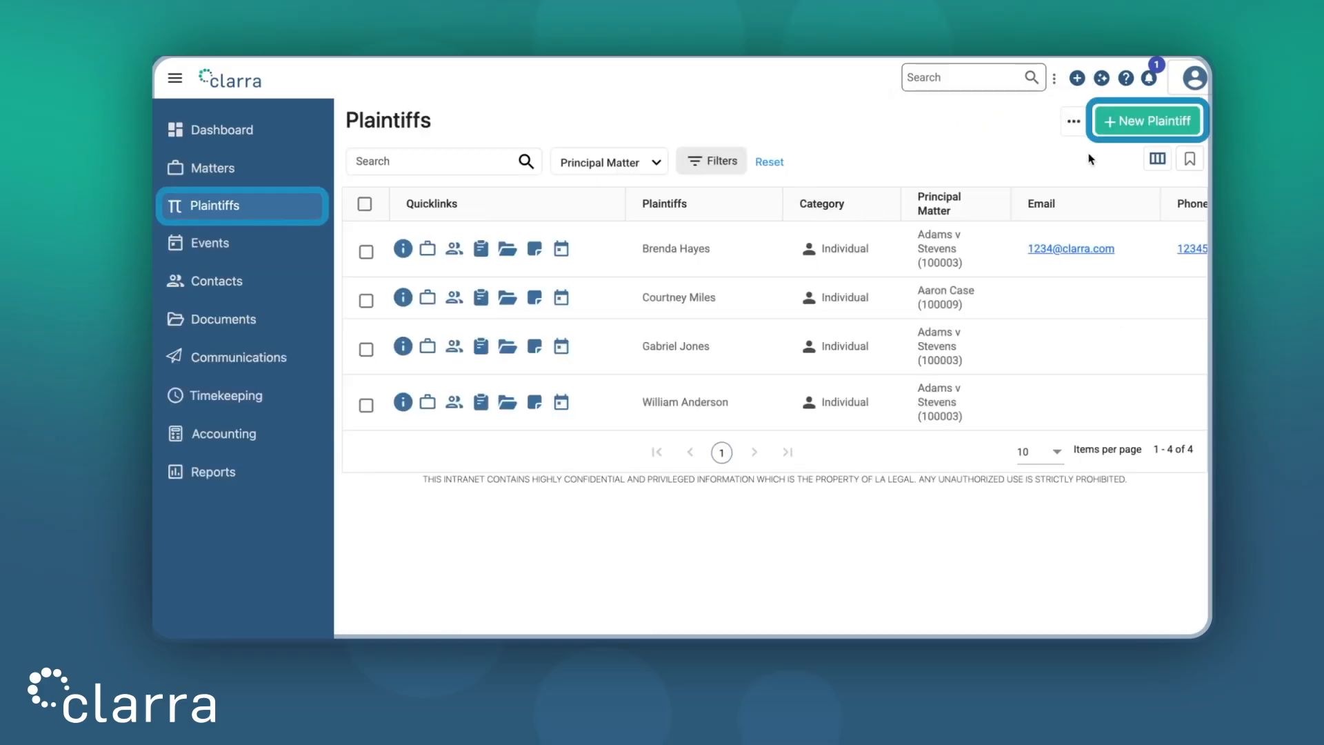
{"action": "left_click", "coordinate": [1136, 128]}
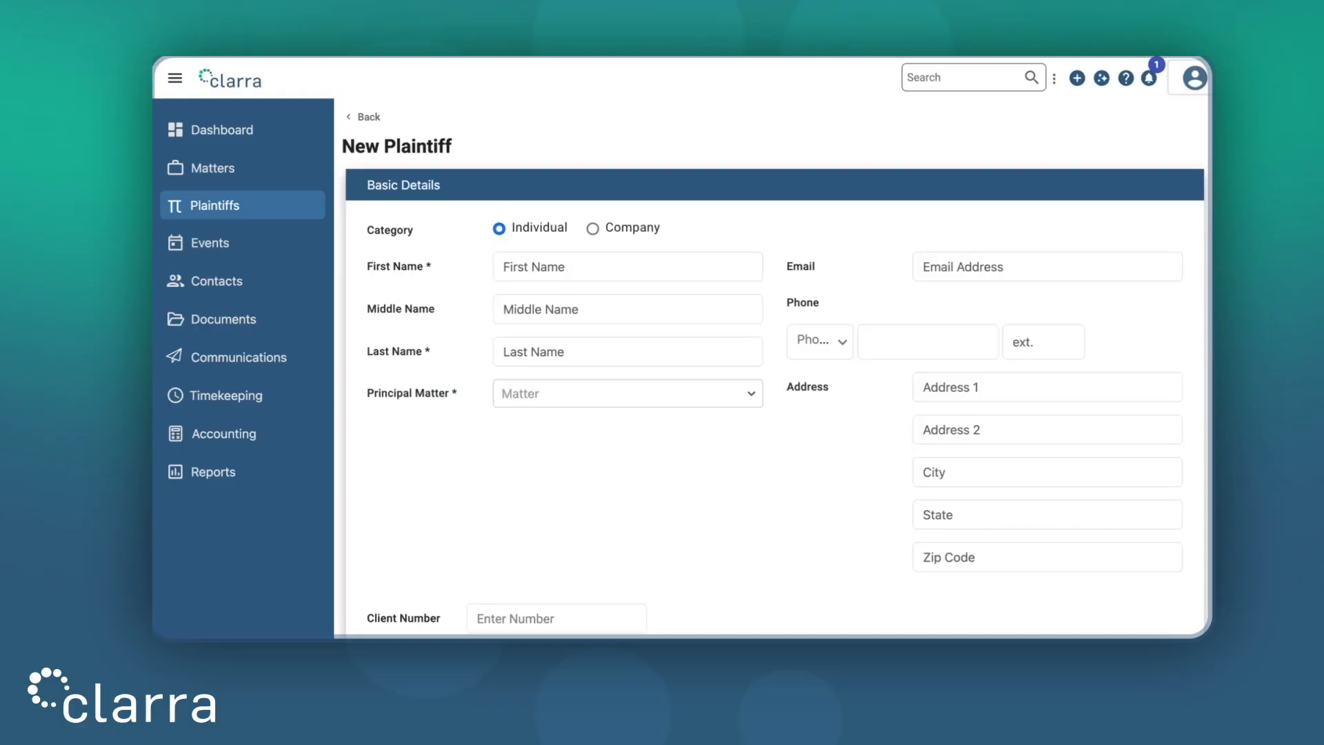
{"action": "left_click", "coordinate": [617, 236]}
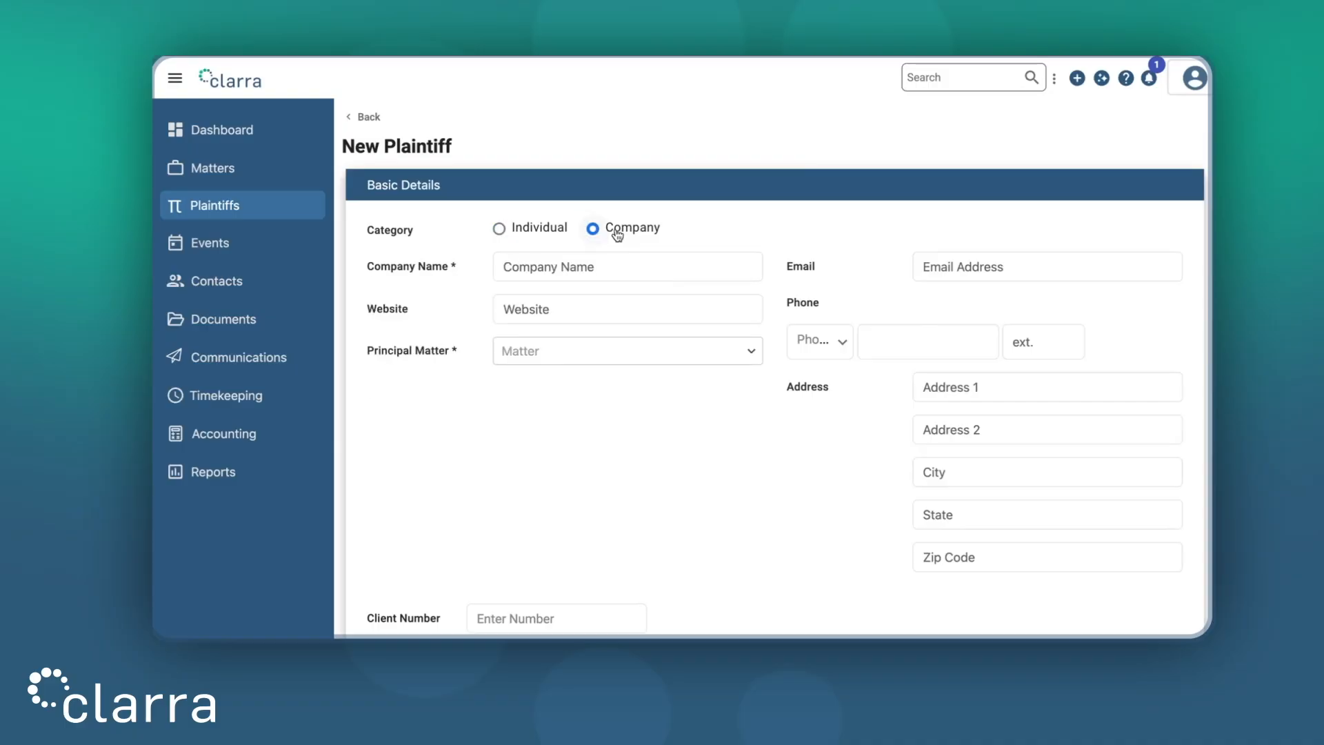
{"action": "left_click", "coordinate": [506, 232]}
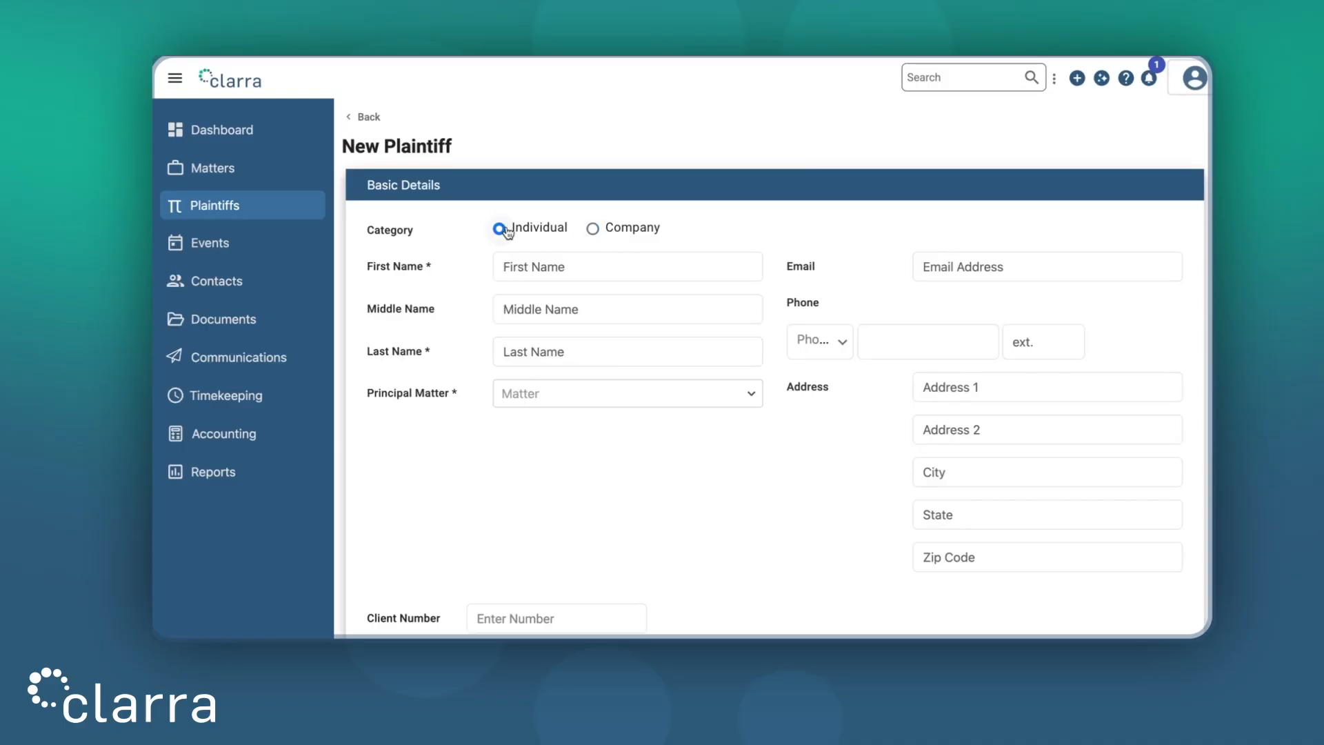
Step: Enter the plaintiff's first and last name and choose their principal matter
{"action": "left_click", "coordinate": [564, 264]}
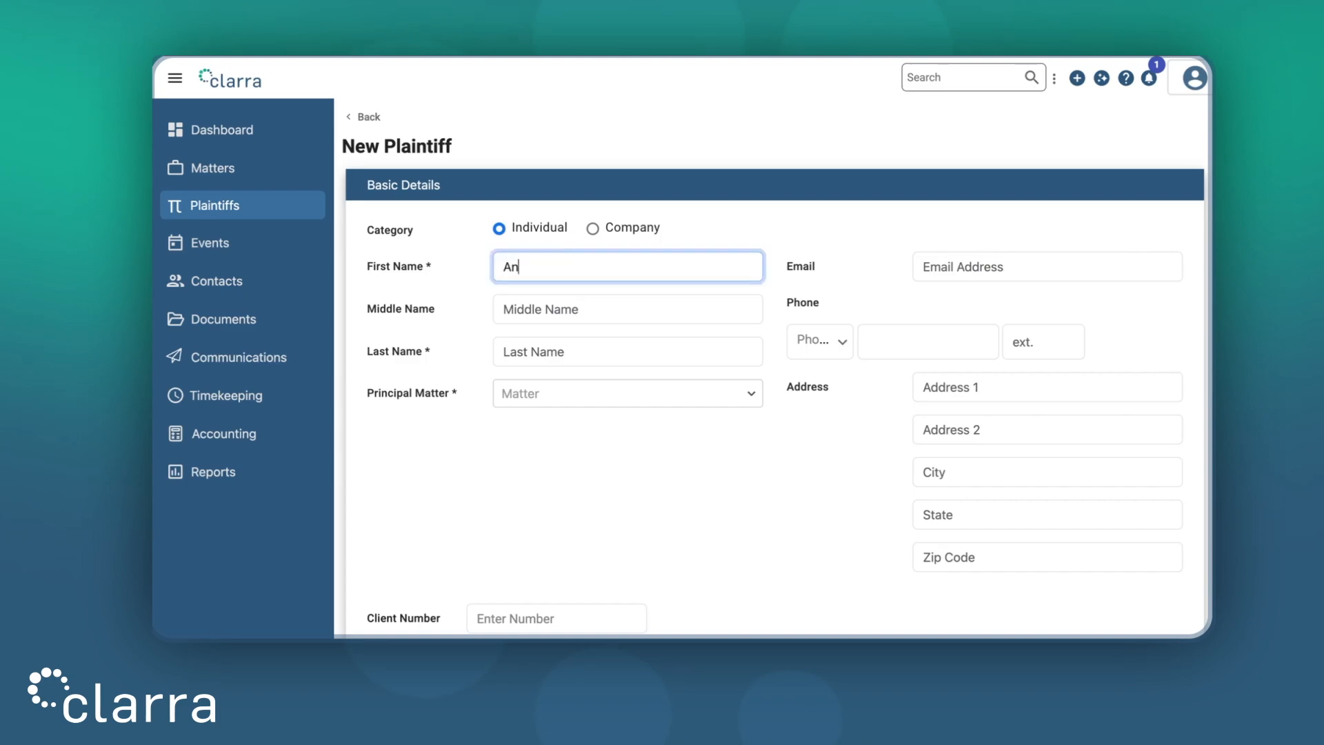
{"action": "left_click", "coordinate": [557, 358]}
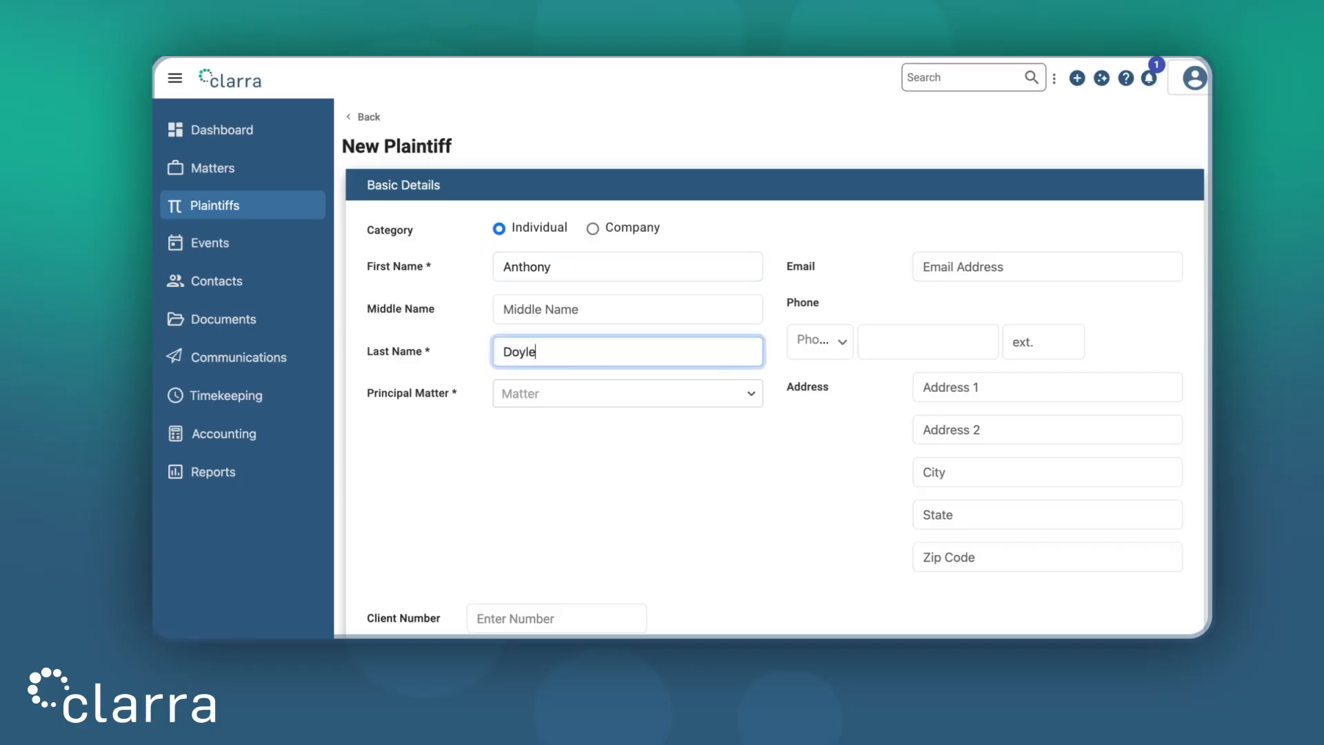
{"action": "left_click", "coordinate": [588, 394]}
{"action": "left_click", "coordinate": [586, 455]}
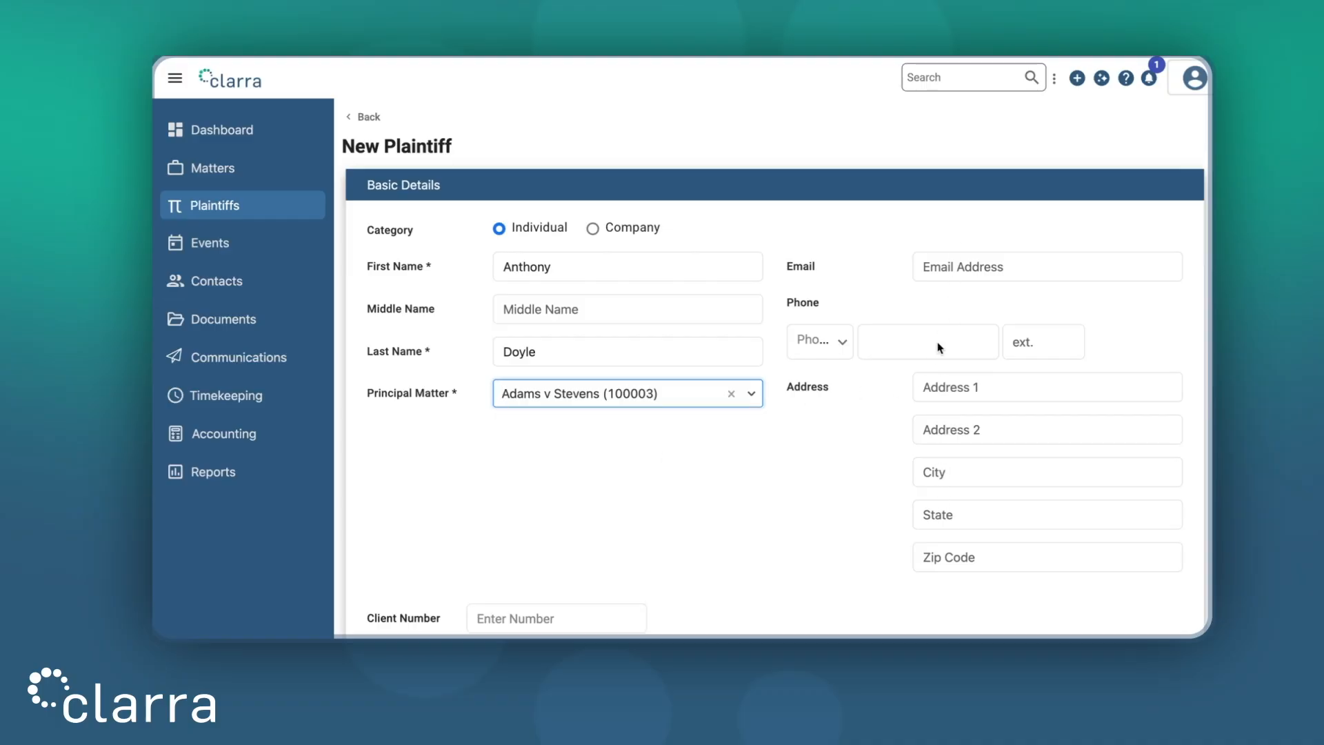
Step: Fill in the plaintiff's client number and save the new plaintiff record
{"action": "scroll", "coordinate": [839, 458], "scroll_direction": "down", "scroll_amount": 2}
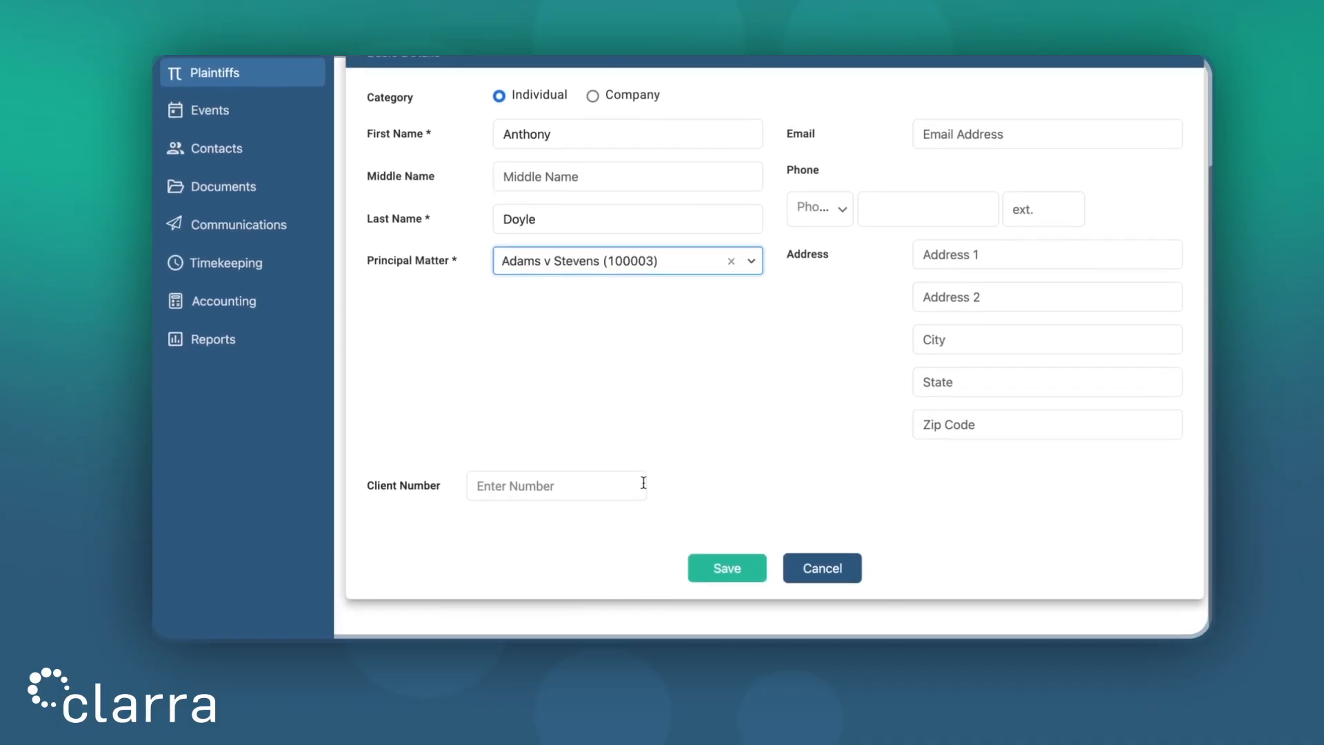
{"action": "left_click", "coordinate": [573, 485]}
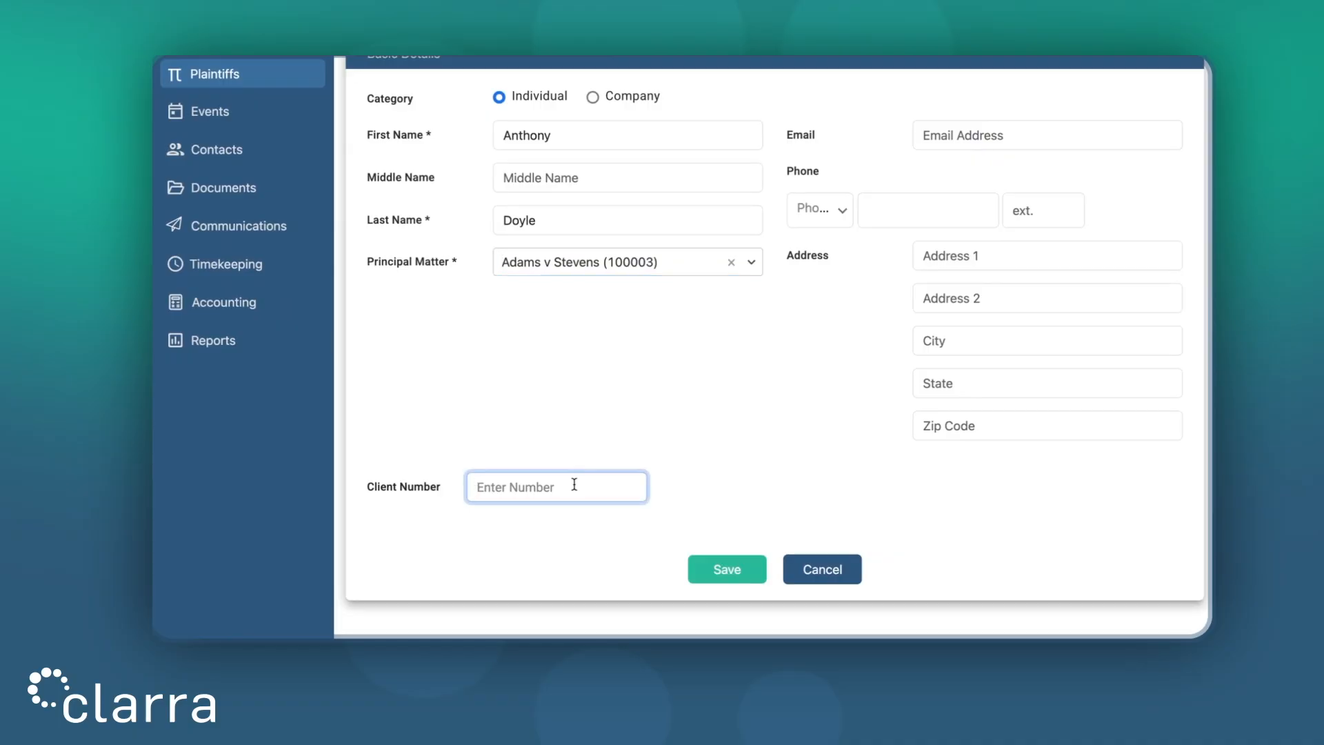
{"action": "type", "text": "176"}
{"action": "left_click", "coordinate": [729, 571]}
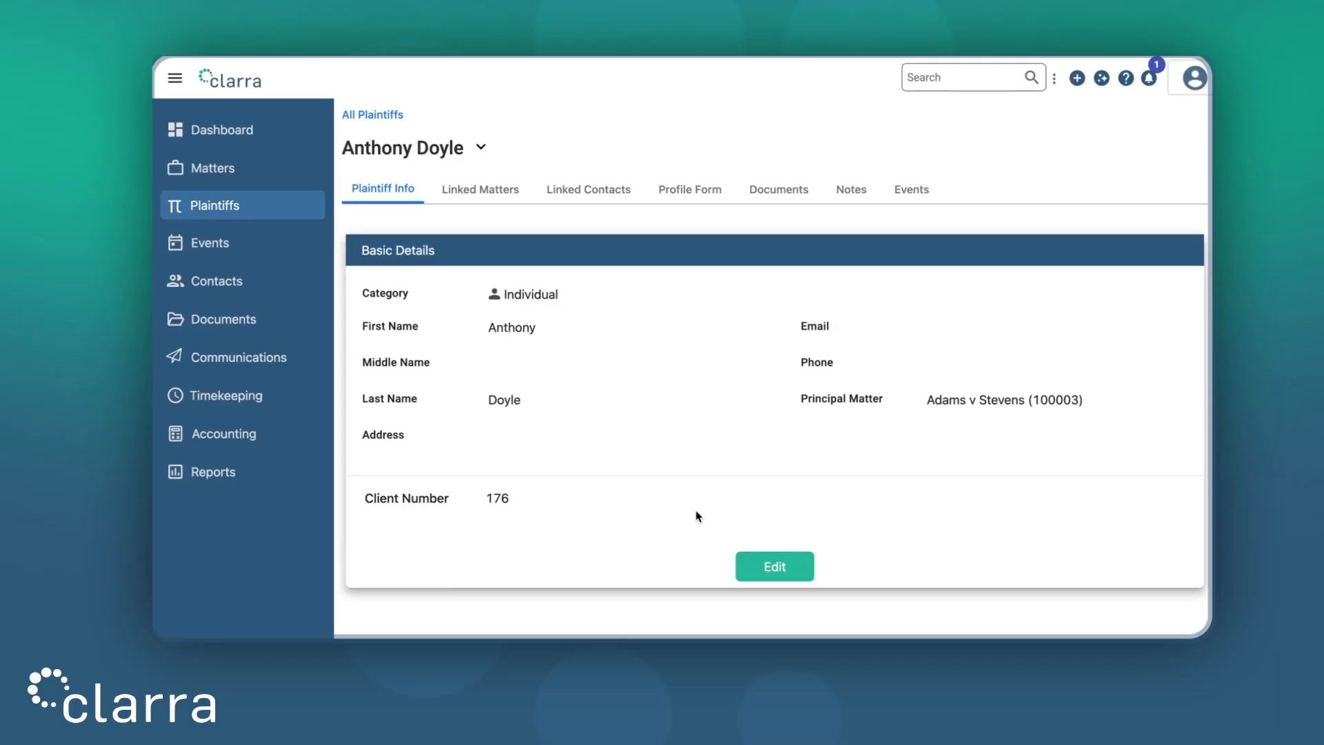
Step: Switch to the plaintiff's Profile Form and put it into edit mode
{"action": "left_click", "coordinate": [675, 196]}
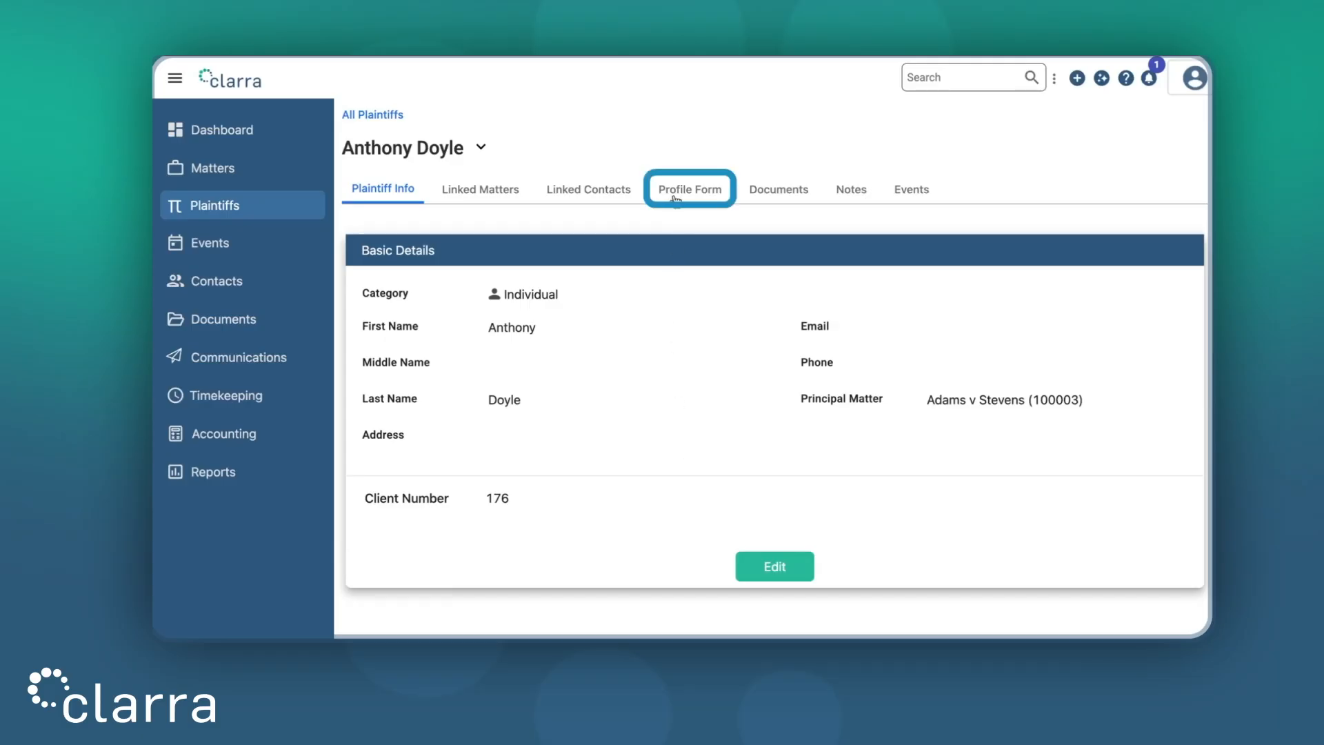
{"action": "left_click", "coordinate": [675, 196]}
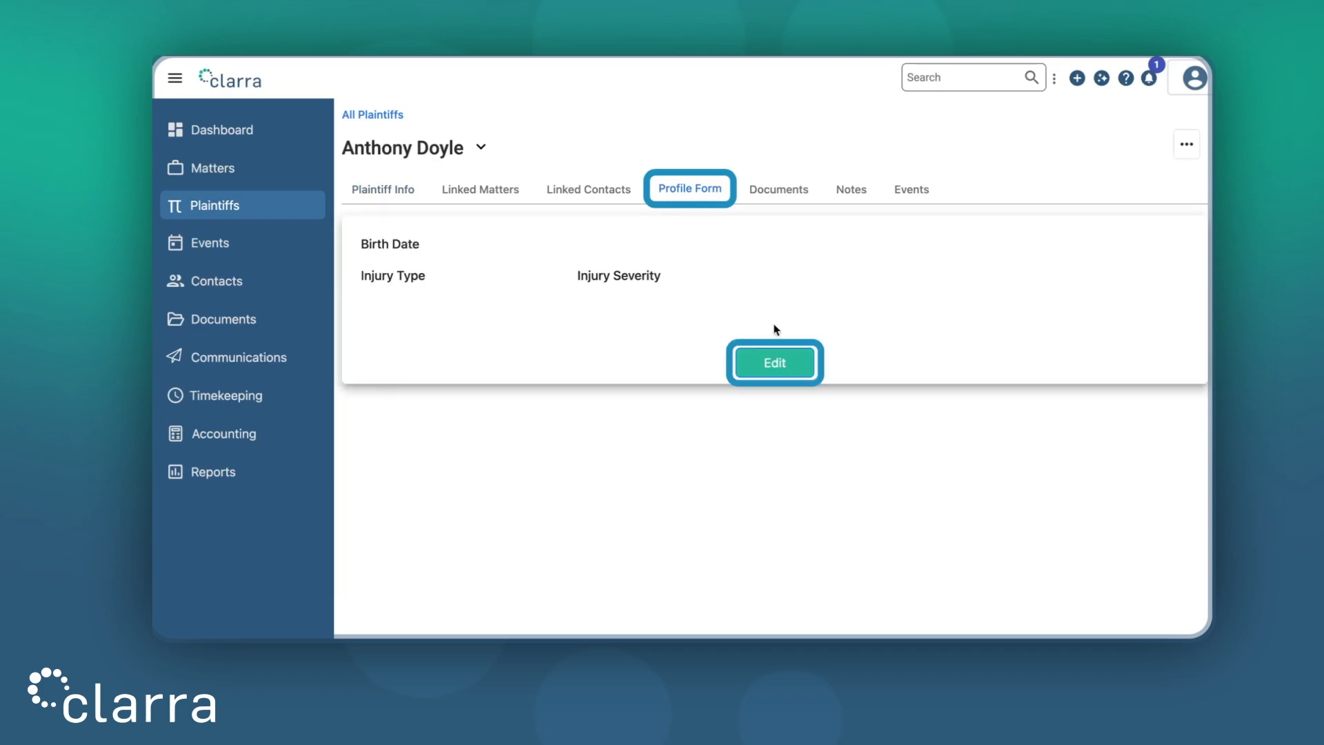
{"action": "left_click", "coordinate": [770, 360]}
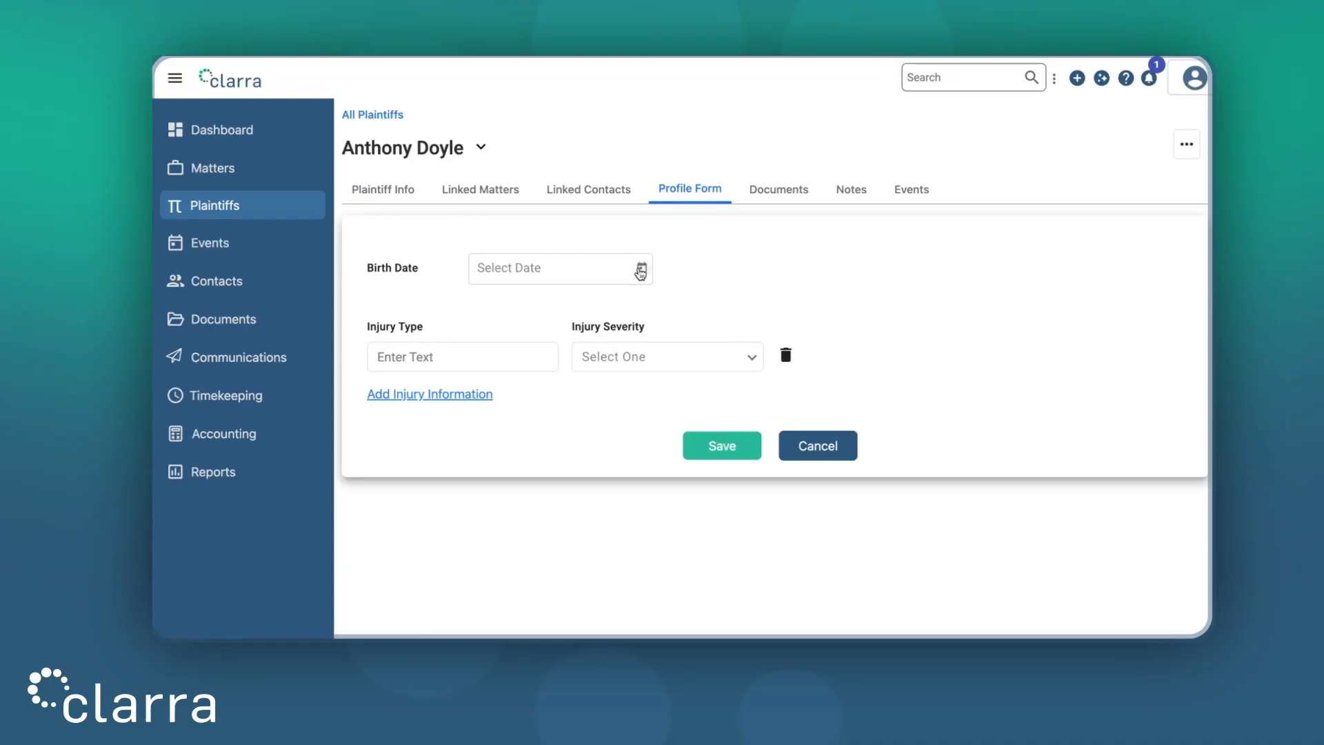
Step: Set the Birth Date to 02/10/1982 using the calendar's year and month pickers
{"action": "left_click", "coordinate": [641, 270]}
{"action": "left_click", "coordinate": [521, 320]}
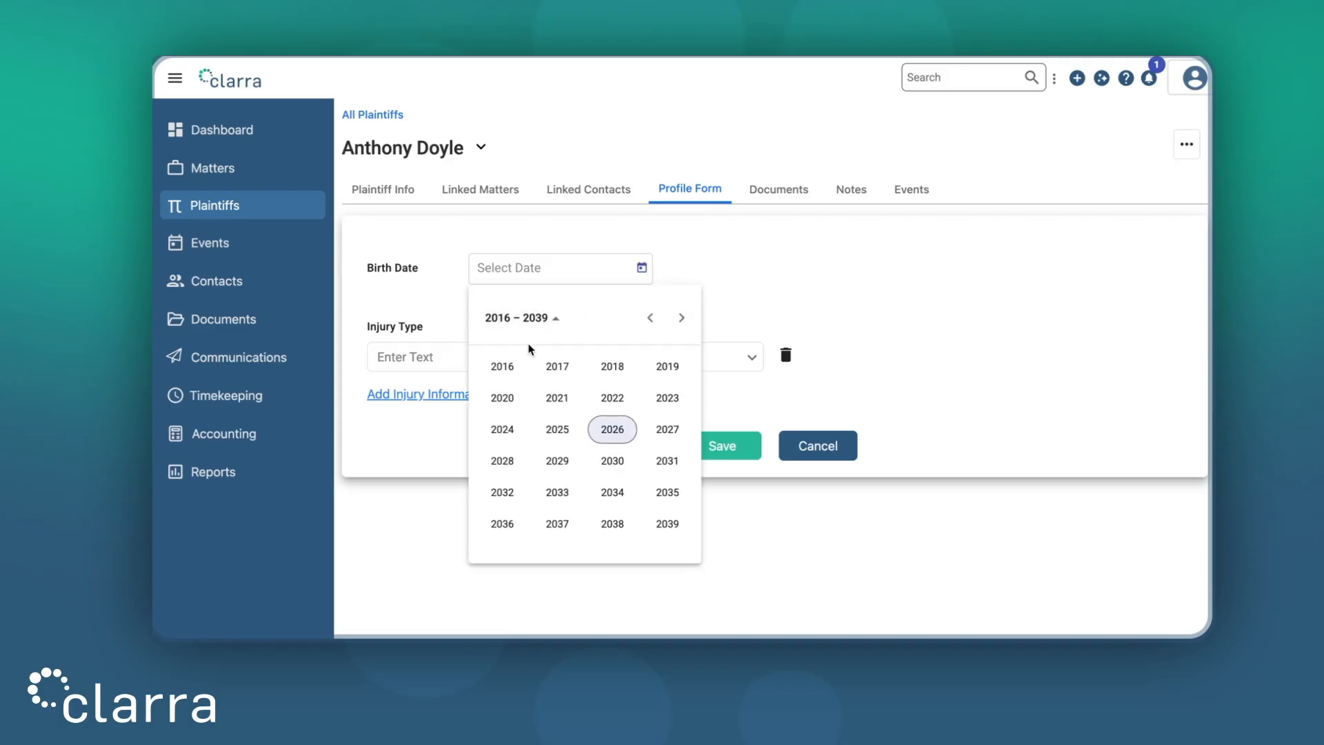
{"action": "left_click", "coordinate": [650, 317]}
{"action": "left_click", "coordinate": [650, 317]}
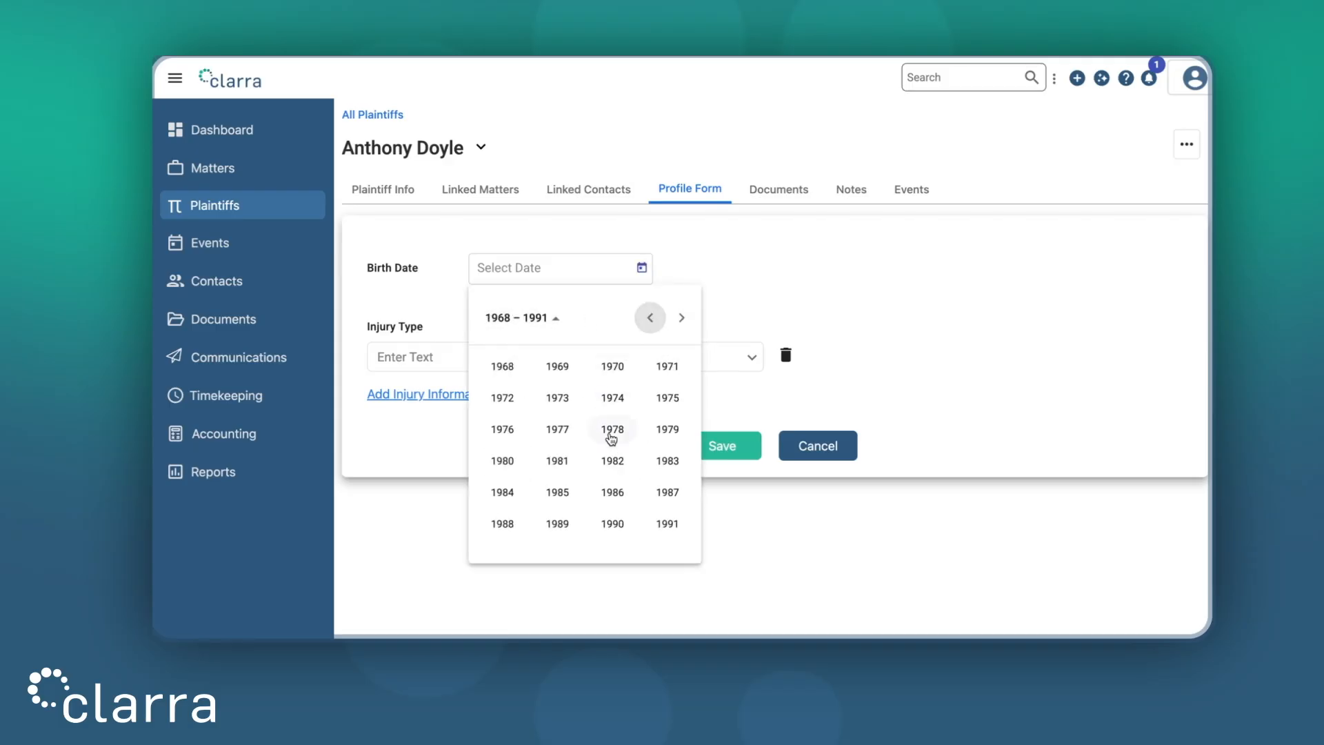
{"action": "left_click", "coordinate": [612, 461]}
{"action": "left_click", "coordinate": [566, 407]}
{"action": "left_click", "coordinate": [585, 445]}
Step: Enter Injury Type Fracture, set Injury Severity to Major, and save the profile
{"action": "left_click", "coordinate": [504, 354]}
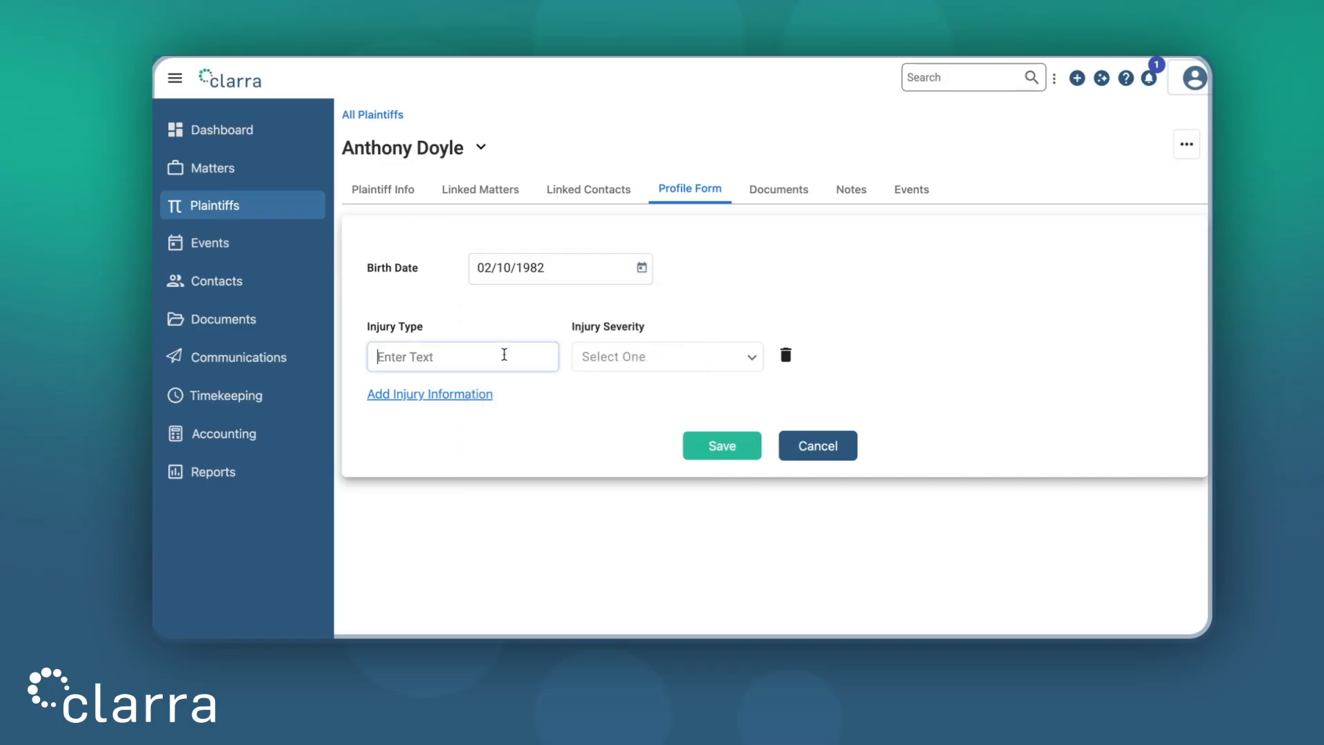
{"action": "type", "text": "Fracture"}
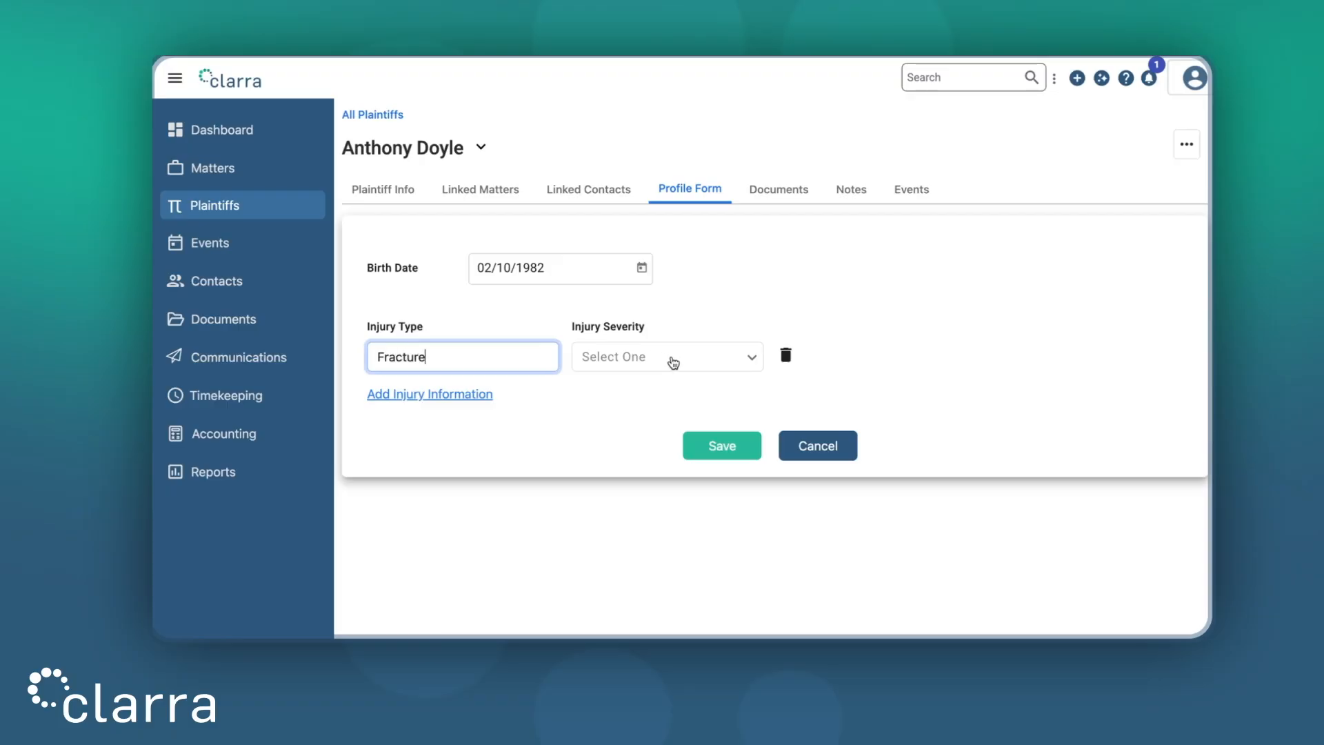
{"action": "left_click", "coordinate": [673, 362]}
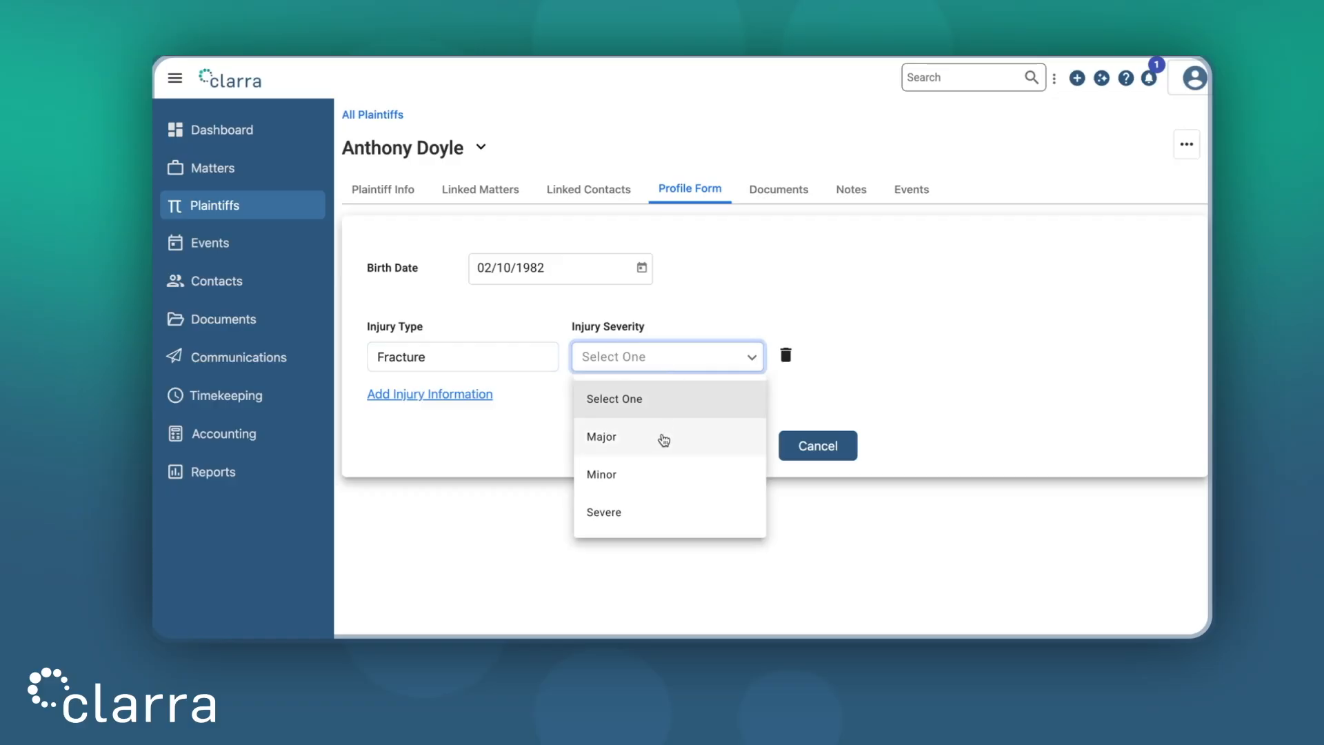
{"action": "left_click", "coordinate": [664, 439]}
{"action": "left_click", "coordinate": [704, 399]}
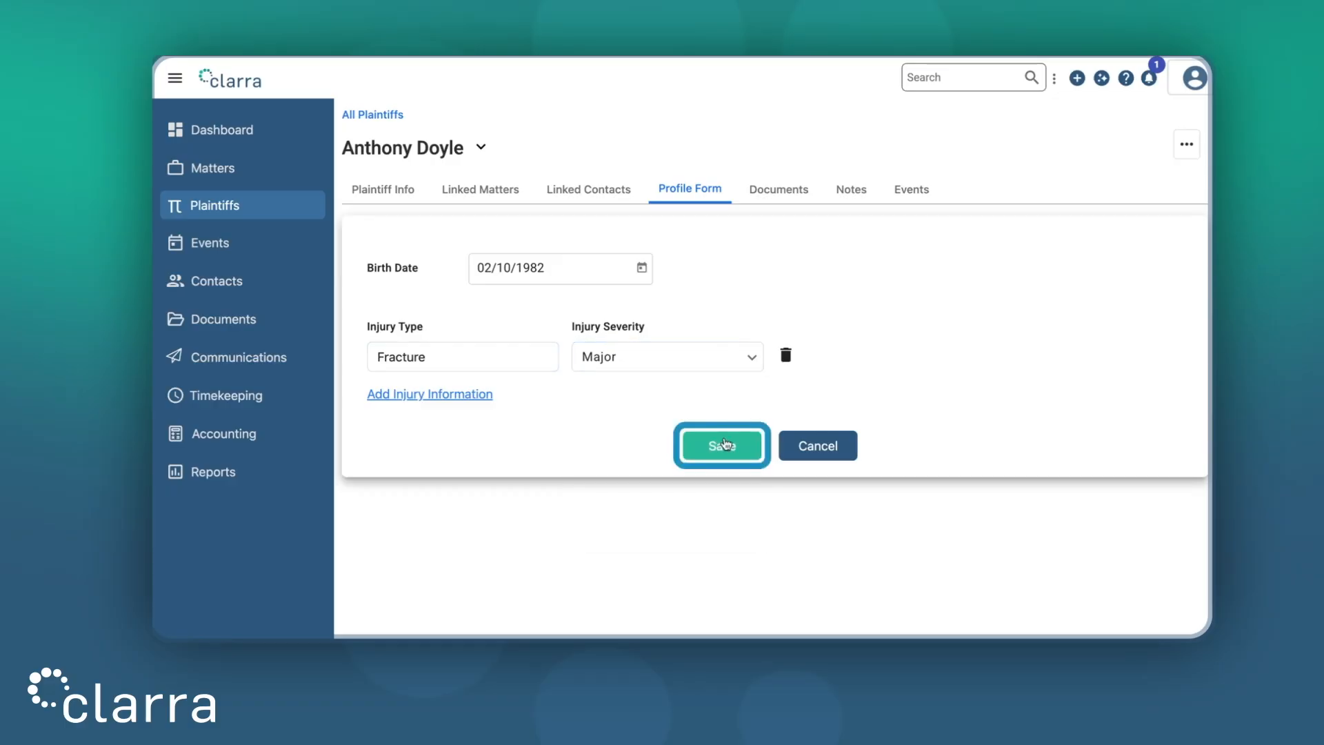
{"action": "left_click", "coordinate": [724, 443]}
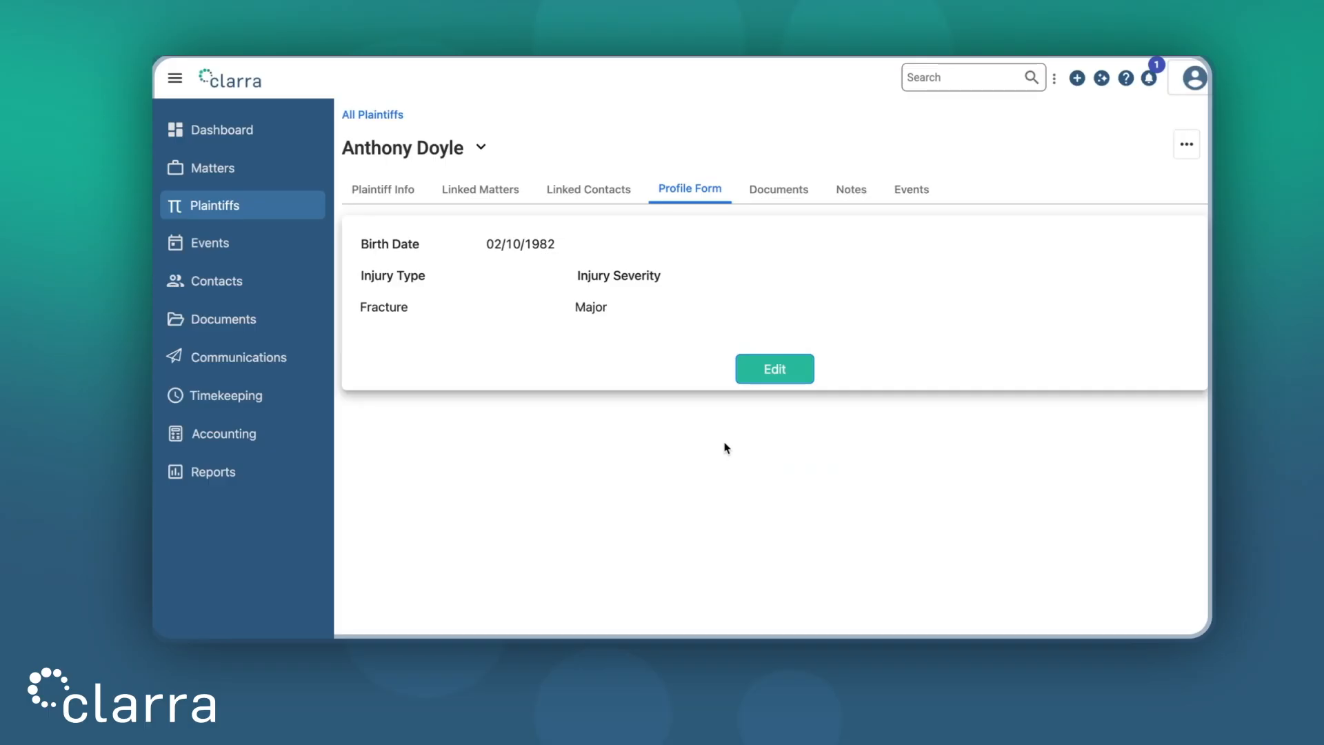
Step: Go back through Plaintiff Info to the full Plaintiffs list showing five plaintiffs
{"action": "left_click", "coordinate": [399, 192]}
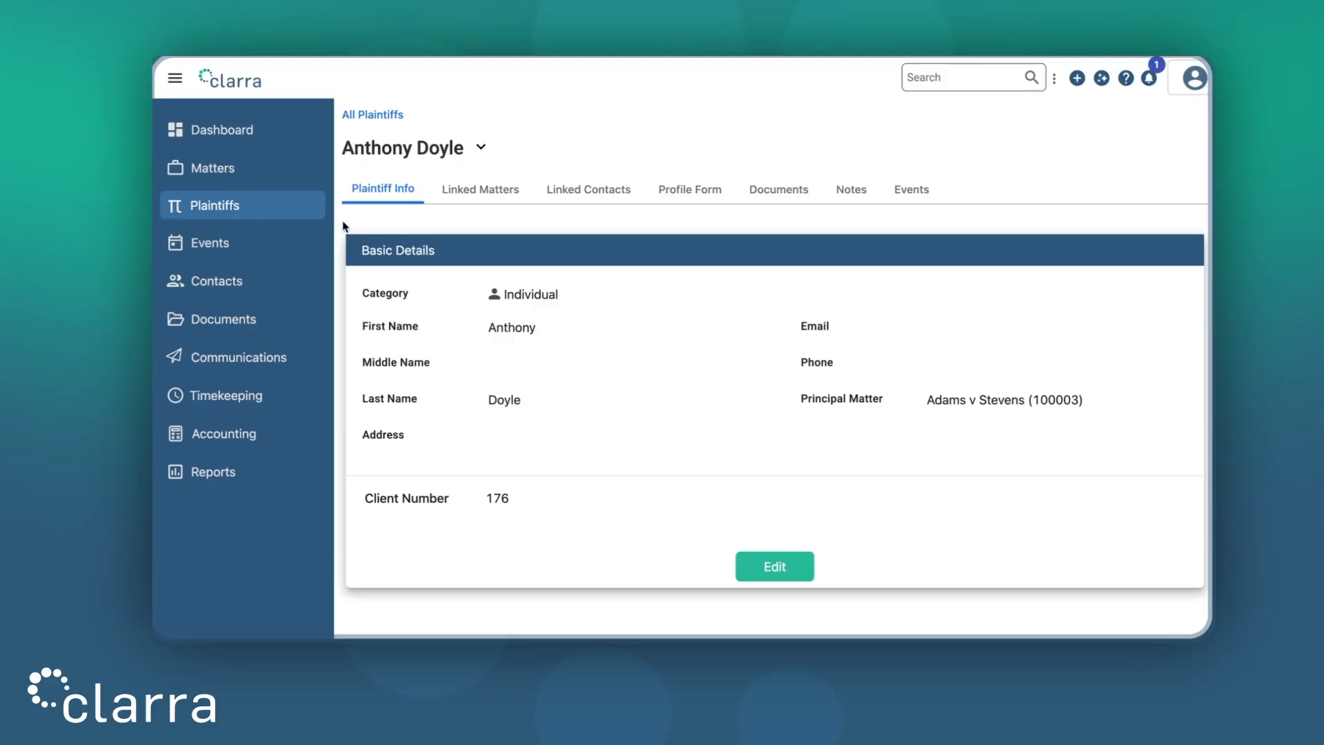
{"action": "left_click", "coordinate": [284, 210]}
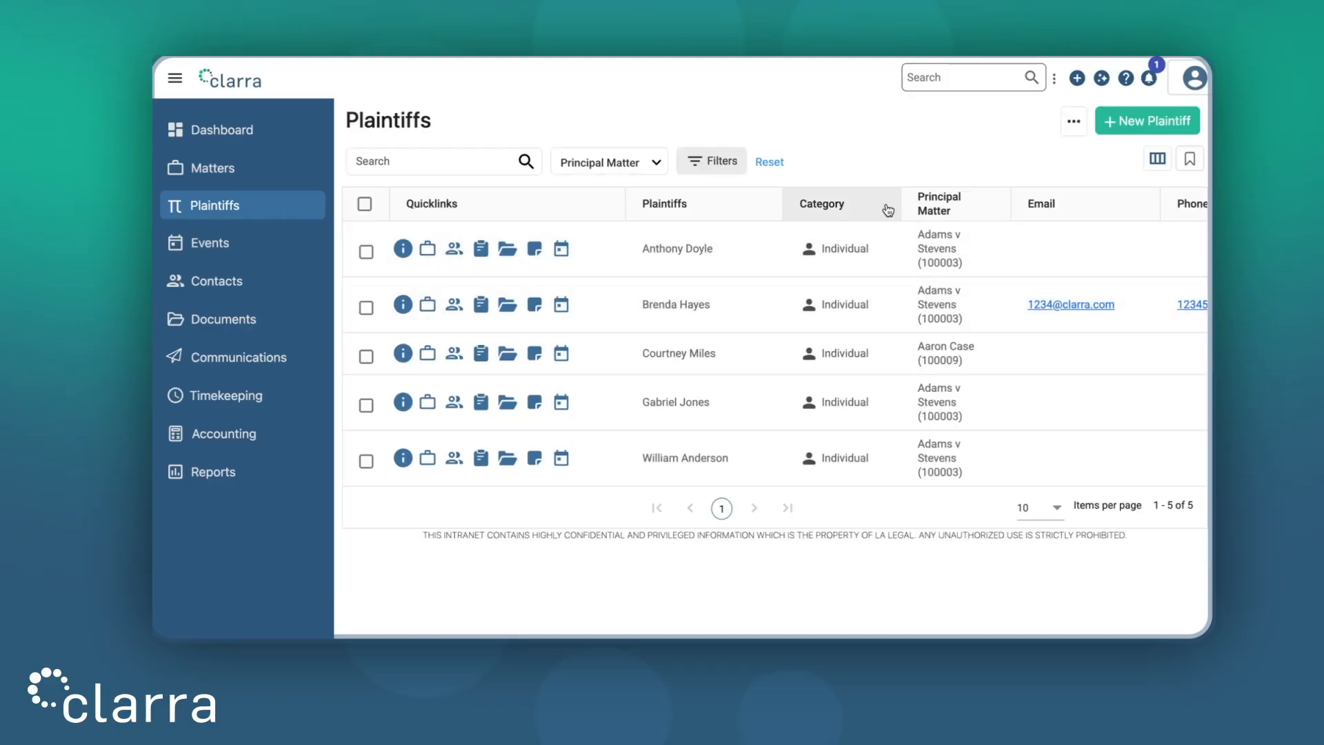